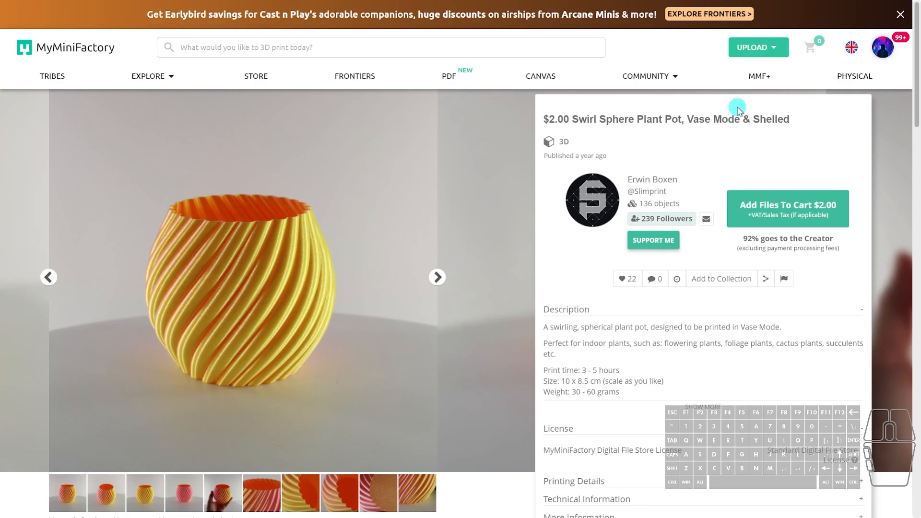
Switch to Autodesk Fusion 360 and start a new form in the empty design.
{"action": "key", "text": "alt+Tab"}
{"action": "left_click", "coordinate": [630, 228]}
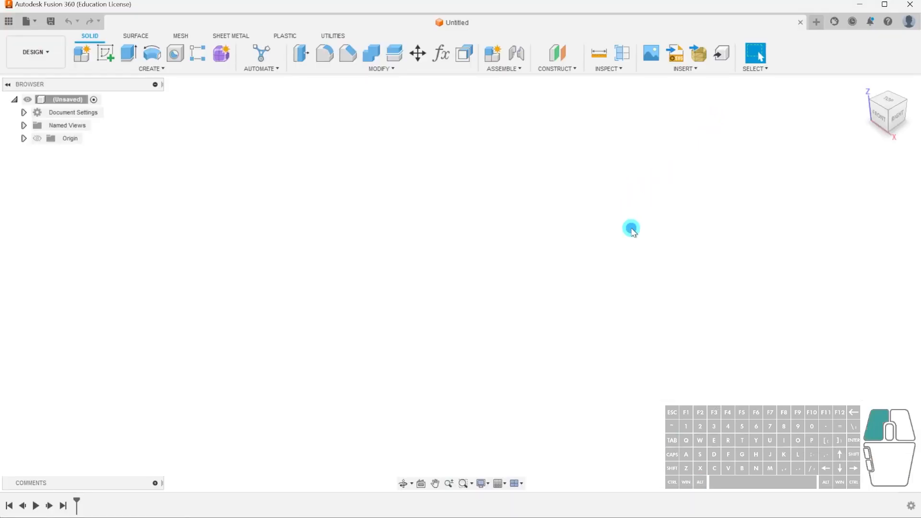
{"action": "left_click", "coordinate": [222, 54]}
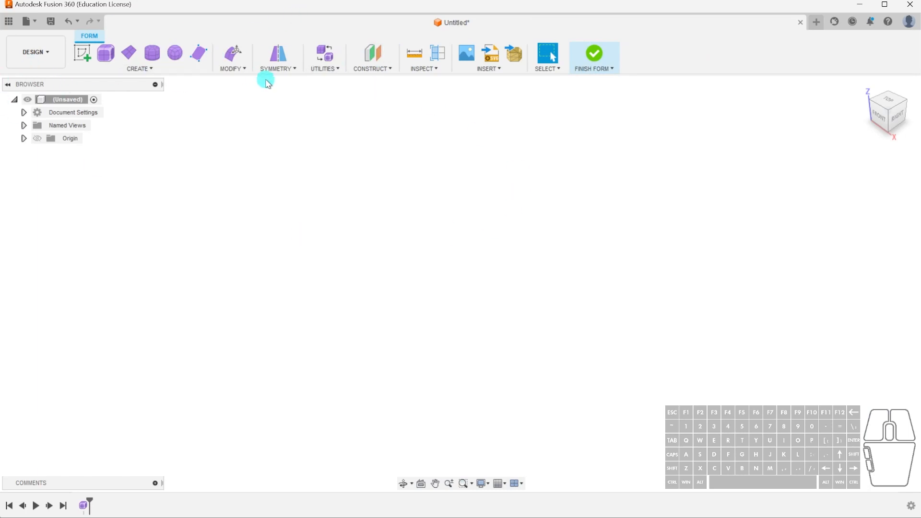
Sketch a circle about 107 mm in diameter centred on the origin of the ground plane and finish the sketch.
{"action": "left_click", "coordinate": [86, 51]}
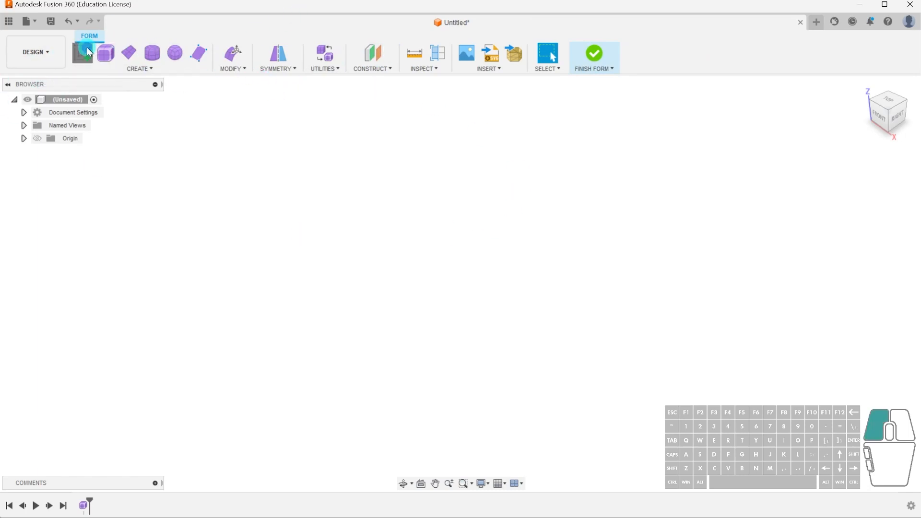
{"action": "left_click", "coordinate": [499, 295]}
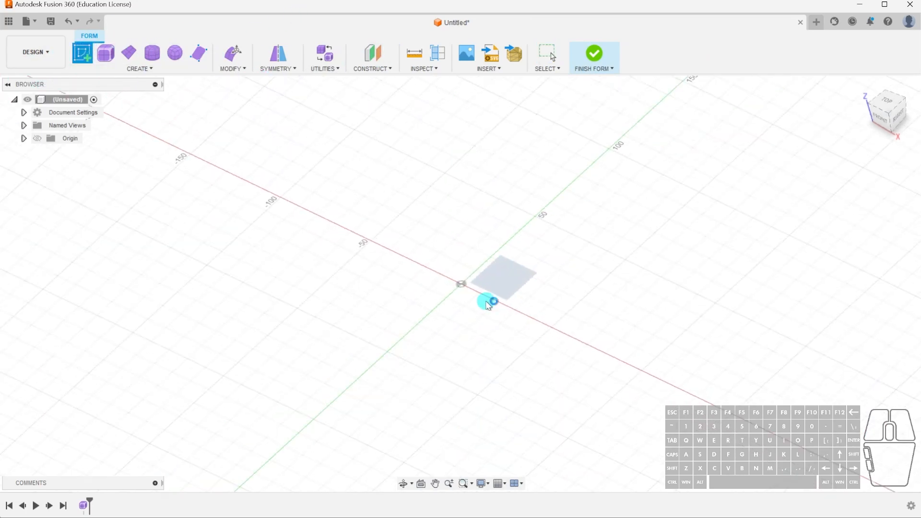
{"action": "left_click", "coordinate": [130, 55]}
{"action": "left_click", "coordinate": [461, 286]}
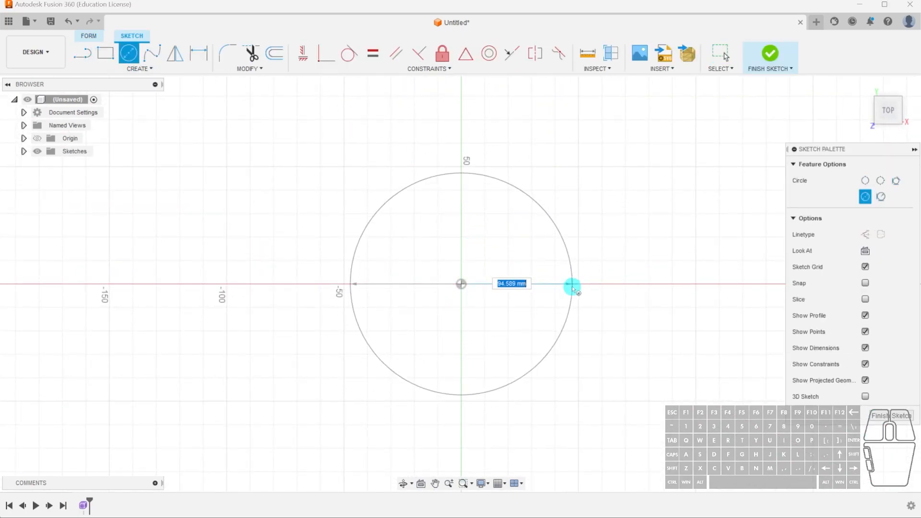
{"action": "left_click", "coordinate": [585, 287]}
{"action": "mouse_move", "coordinate": [626, 383]}
{"action": "middle_mouse_down", "text": "shift"}
{"action": "mouse_move", "coordinate": [597, 337]}
{"action": "mouse_move", "coordinate": [594, 312]}
{"action": "middle_mouse_up", "text": "shift"}
{"action": "left_click", "coordinate": [892, 416]}
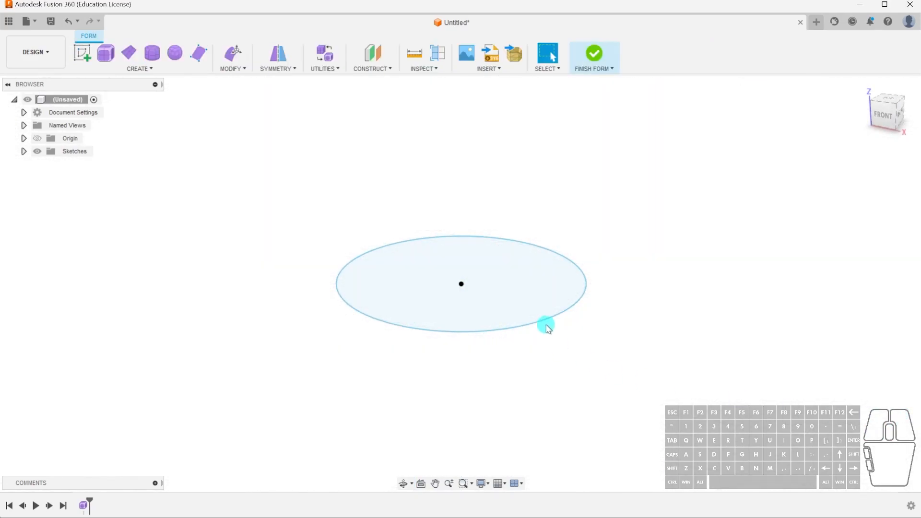
Extrude the sketched circle upward to a distance of 110 mm as a form surface.
{"action": "left_click", "coordinate": [539, 322]}
{"action": "left_click", "coordinate": [167, 70]}
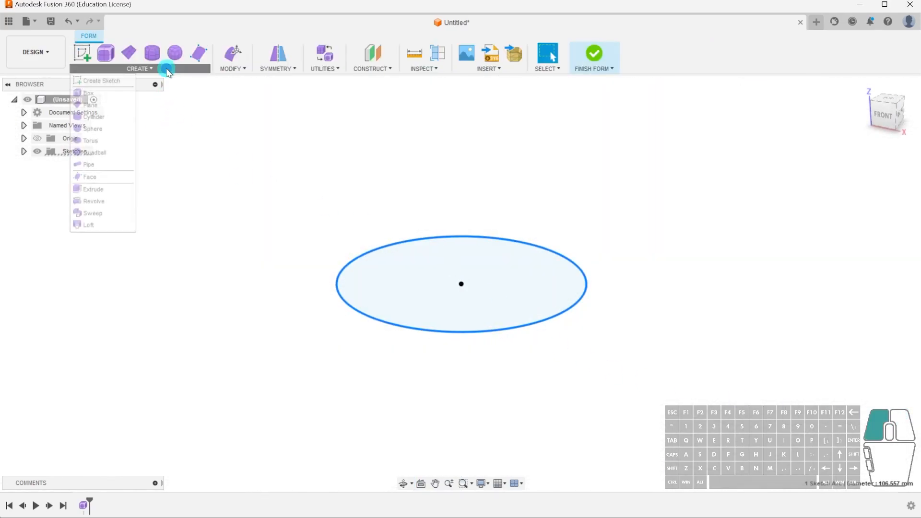
{"action": "left_click", "coordinate": [98, 189]}
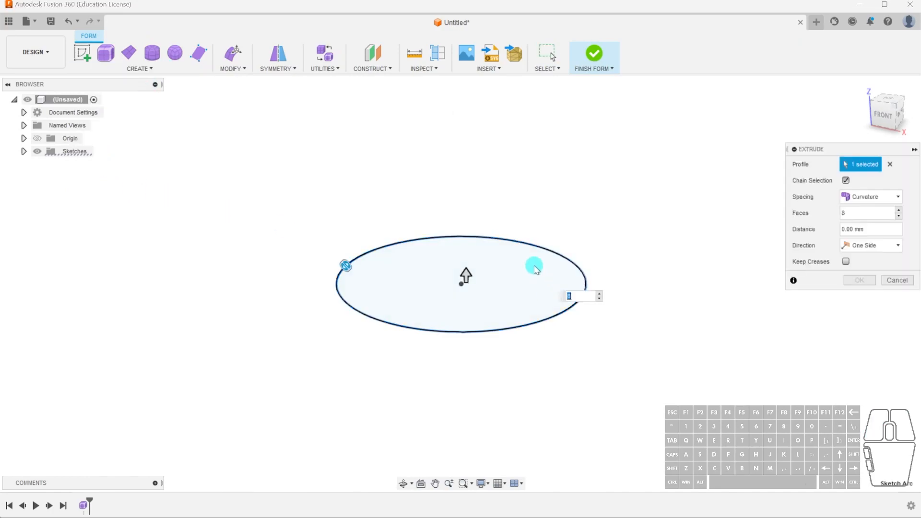
{"action": "left_click_drag", "start_coordinate": [464, 275], "coordinate": [469, 78]}
{"action": "scroll", "coordinate": [477, 244], "scroll_direction": "down", "scroll_amount": 2}
{"action": "left_click_drag", "start_coordinate": [451, 169], "coordinate": [465, 108]}
{"action": "scroll", "coordinate": [492, 218], "scroll_direction": "down", "scroll_amount": 1}
{"action": "middle_click_drag", "start_coordinate": [491, 218], "coordinate": [506, 263], "text": "shift"}
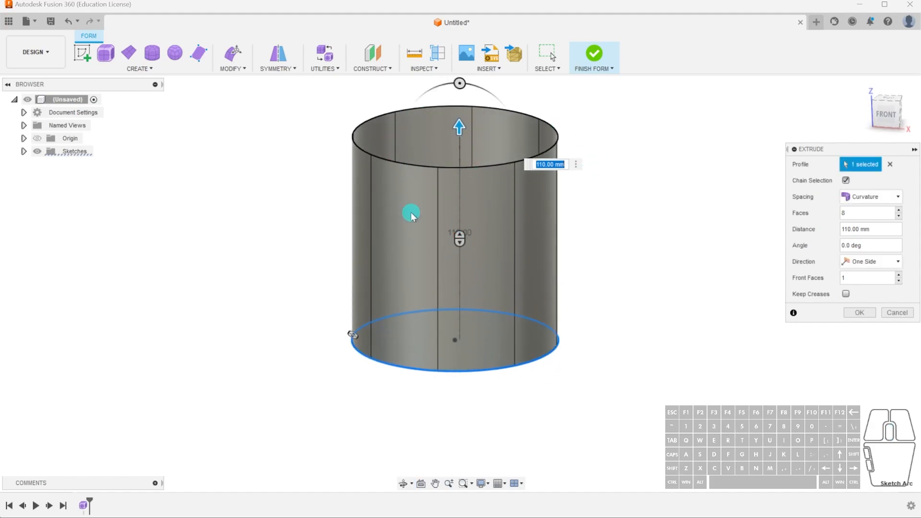
Divide the extrusion into 14 faces around and 6 front faces along its height, and complete it.
{"action": "left_click_drag", "start_coordinate": [468, 240], "coordinate": [464, 262]}
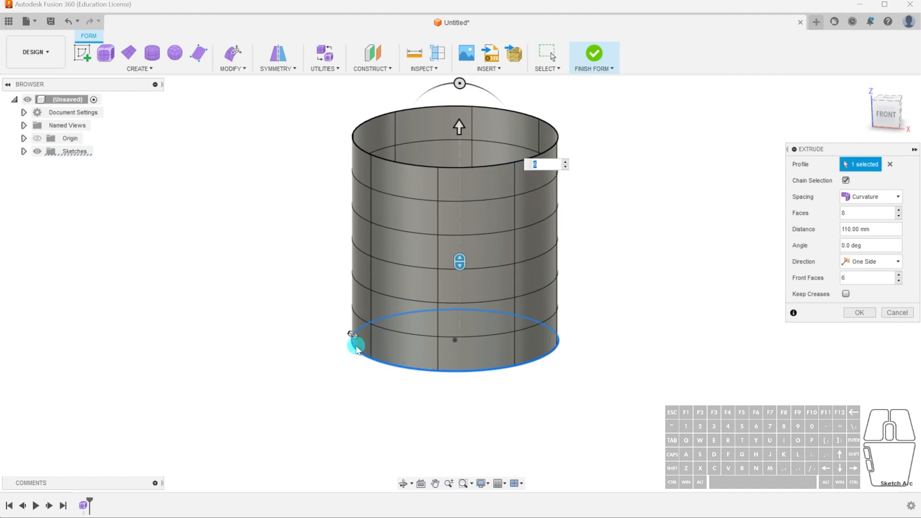
{"action": "mouse_move", "coordinate": [352, 334]}
{"action": "left_mouse_down"}
{"action": "mouse_move", "coordinate": [356, 342]}
{"action": "mouse_move", "coordinate": [354, 333]}
{"action": "left_mouse_up"}
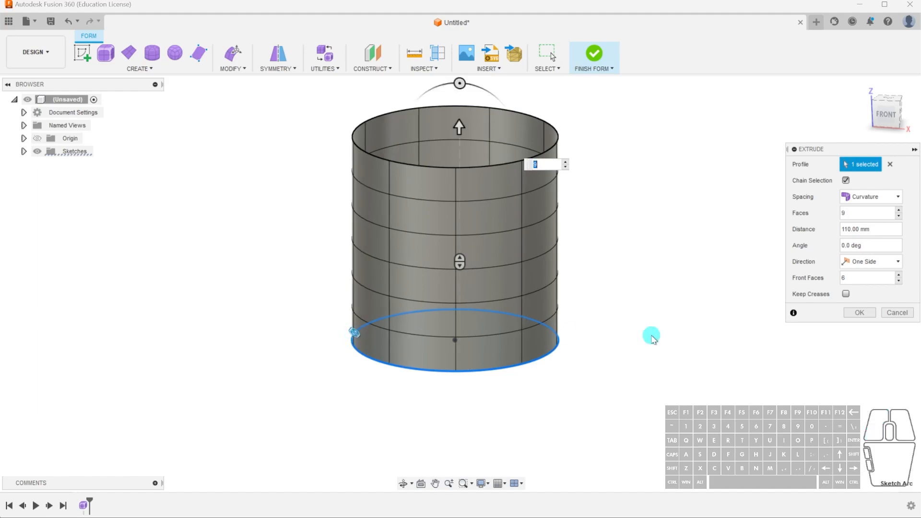
{"action": "left_click", "coordinate": [857, 213]}
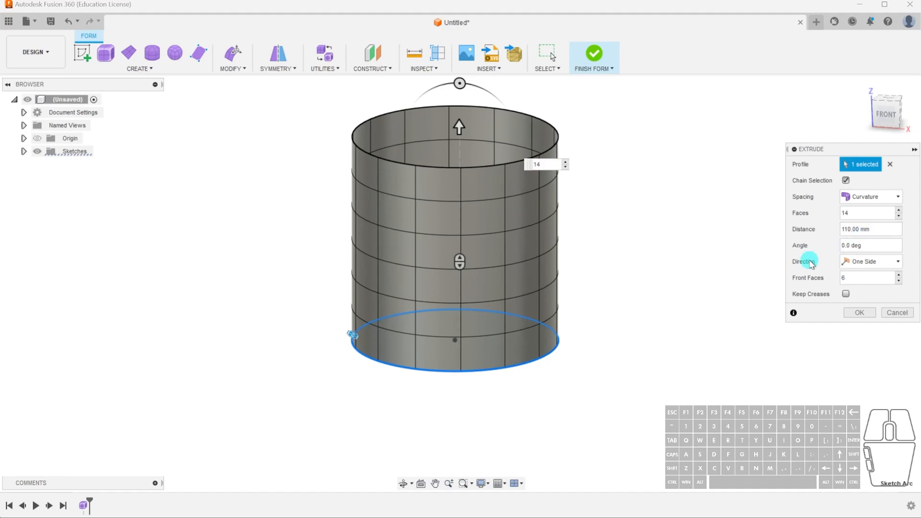
{"action": "left_click", "coordinate": [859, 314]}
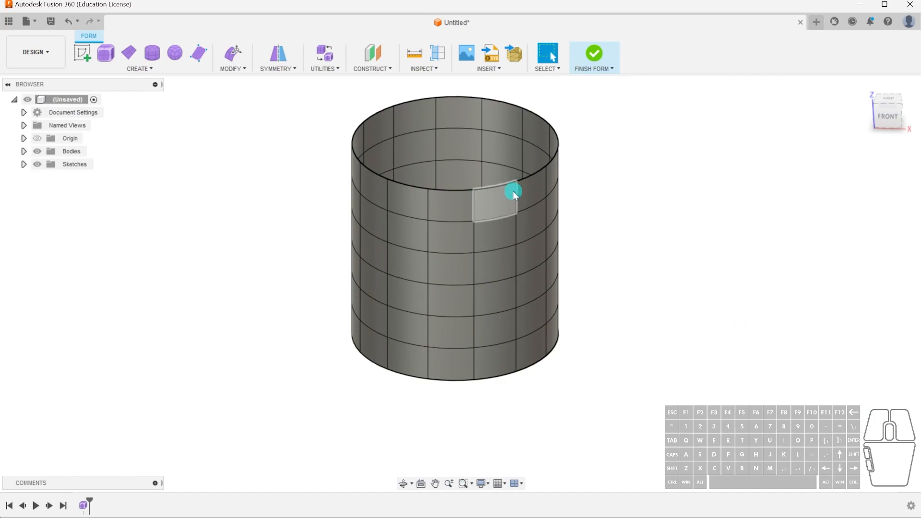
Apply 14-sided internal circular symmetry to the cylinder, based on a face in its uppermost row.
{"action": "left_click", "coordinate": [287, 76]}
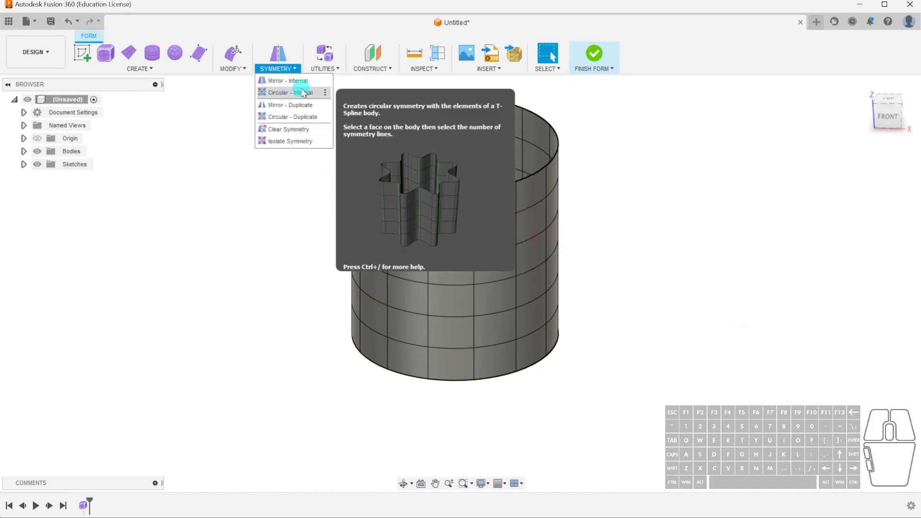
{"action": "left_click", "coordinate": [302, 92]}
{"action": "left_click", "coordinate": [514, 201]}
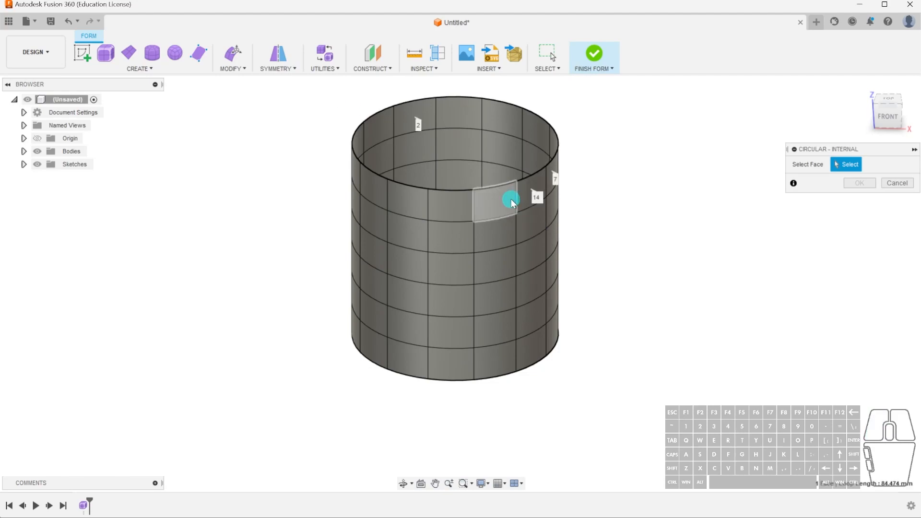
{"action": "left_click", "coordinate": [883, 180]}
{"action": "left_click", "coordinate": [883, 206]}
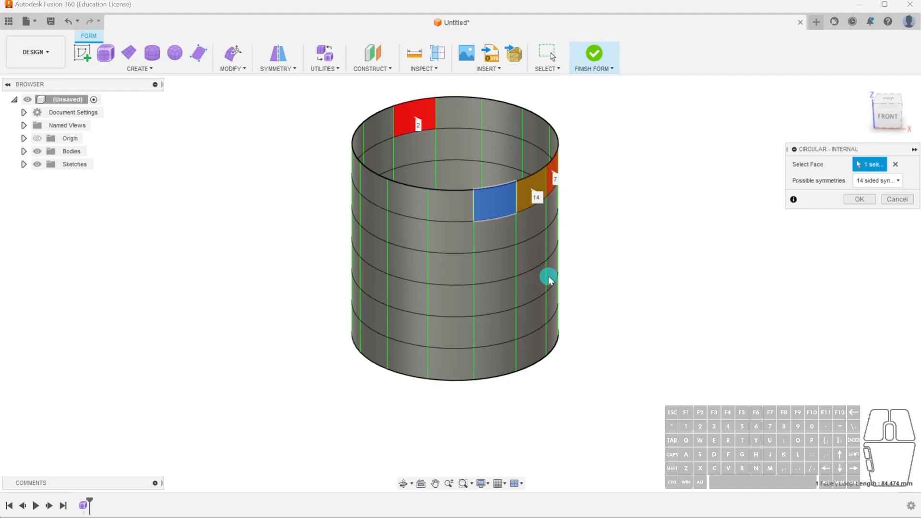
{"action": "left_click", "coordinate": [878, 199]}
Crease all the vertical symmetry edges of the cylinder so that its walls become flat facets.
{"action": "middle_click_drag", "start_coordinate": [658, 310], "coordinate": [772, 330], "text": "shift"}
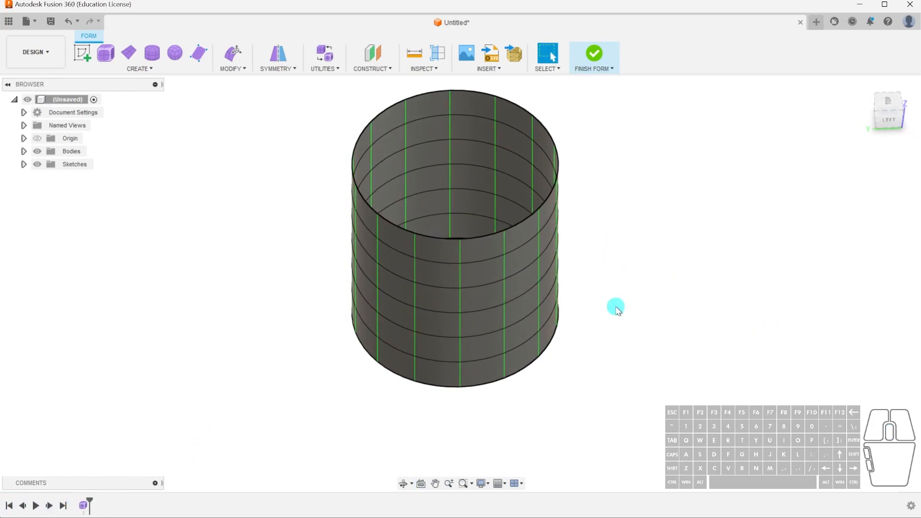
{"action": "middle_click_drag", "start_coordinate": [361, 242], "coordinate": [355, 276], "text": "shift"}
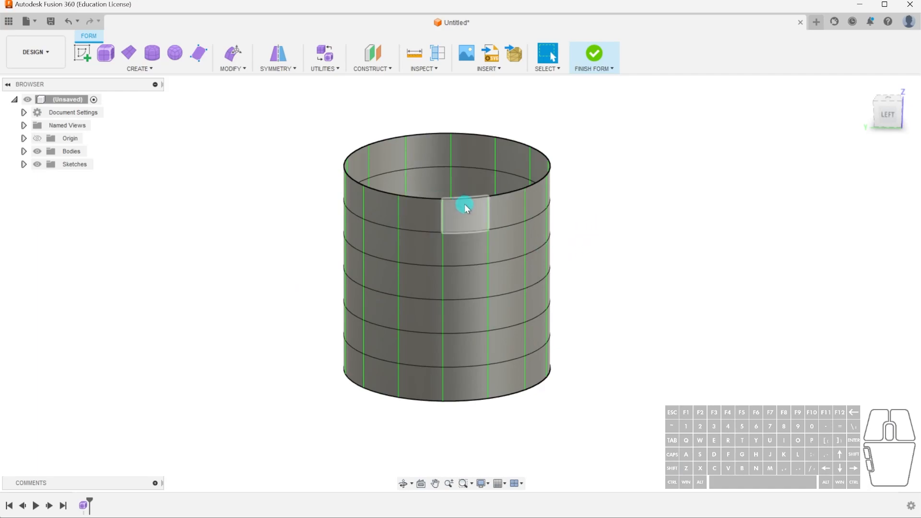
{"action": "left_click", "coordinate": [489, 209]}
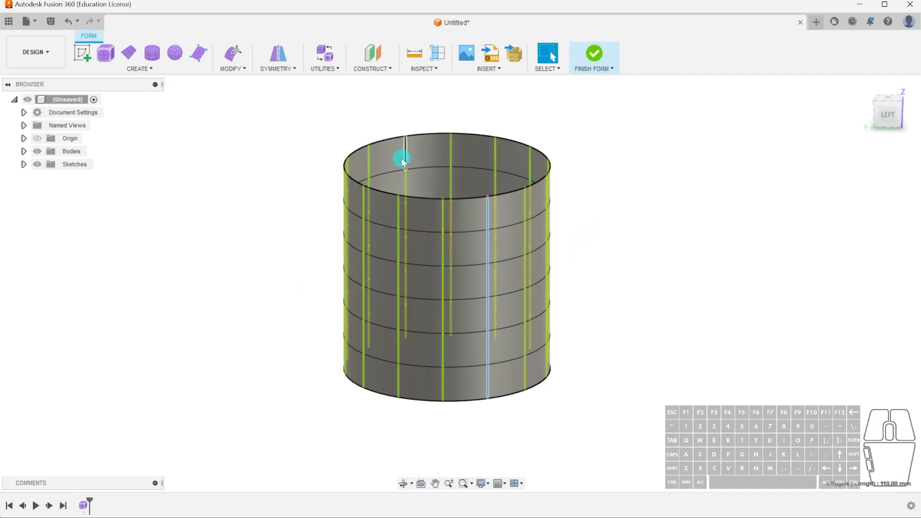
{"action": "left_click", "coordinate": [277, 69]}
{"action": "left_click", "coordinate": [234, 69]}
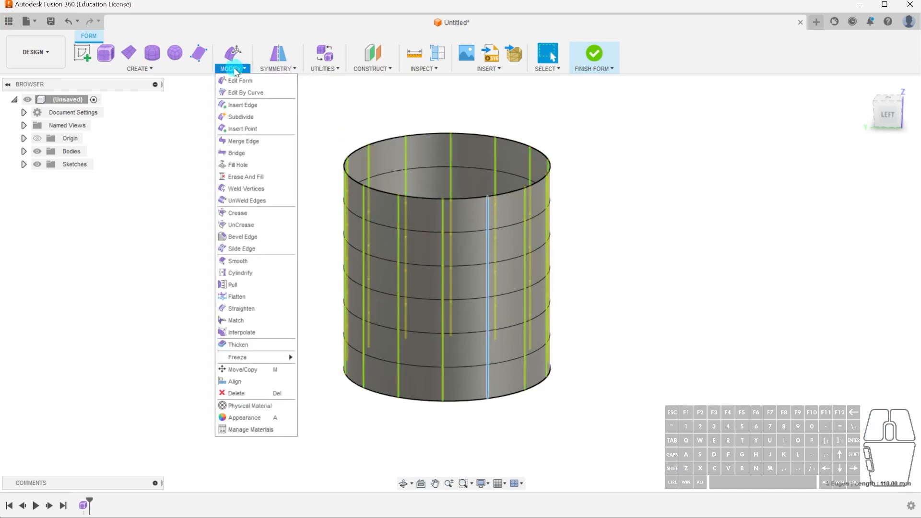
{"action": "left_click", "coordinate": [238, 213]}
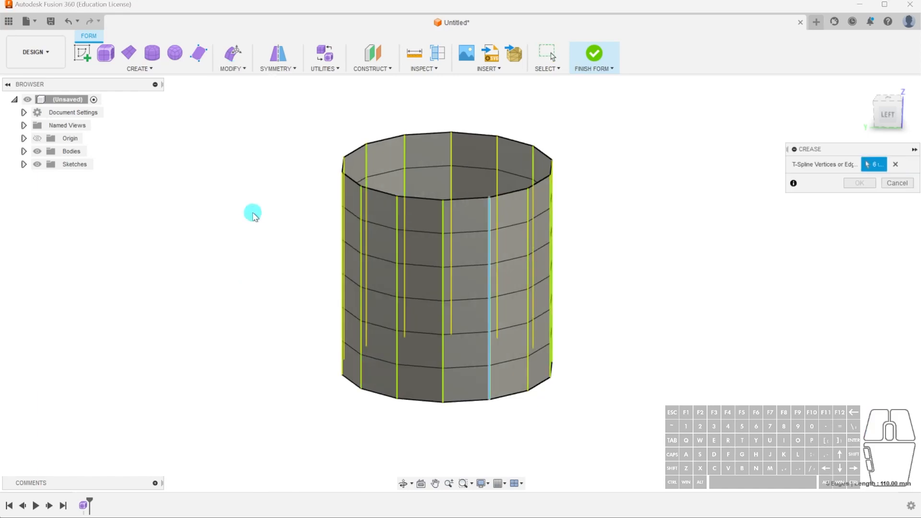
{"action": "middle_click_drag", "start_coordinate": [462, 217], "coordinate": [471, 312], "text": "shift"}
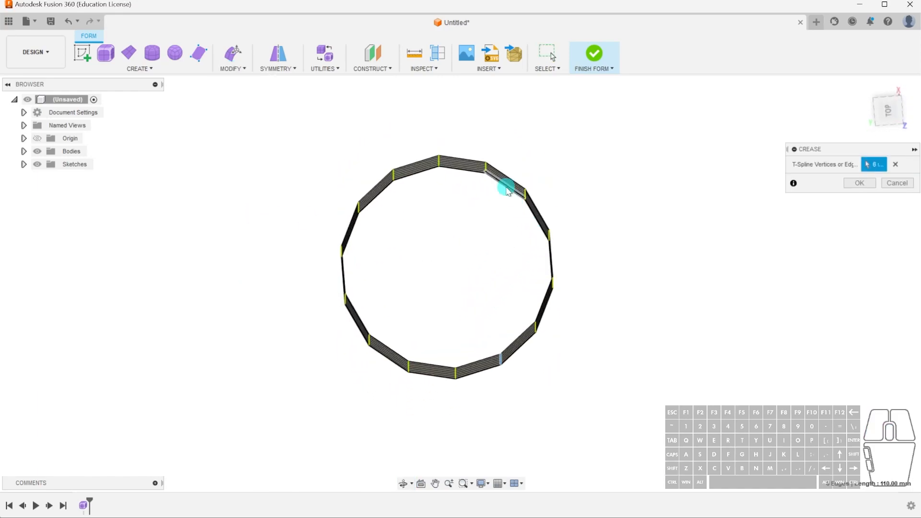
{"action": "left_click", "coordinate": [888, 110]}
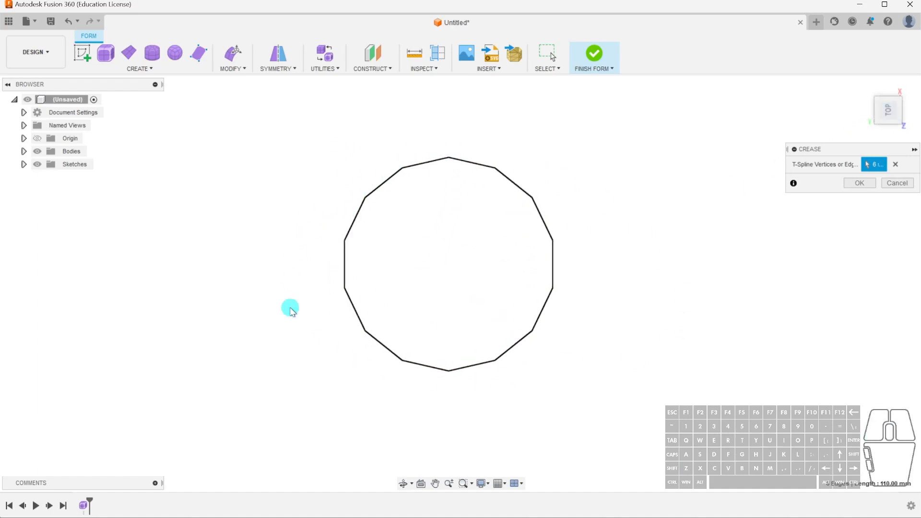
{"action": "left_click", "coordinate": [858, 183]}
Start Edit Form on one full-height vertical column of six faces on the cylinder wall.
{"action": "middle_click_drag", "start_coordinate": [562, 382], "coordinate": [552, 312], "text": "shift"}
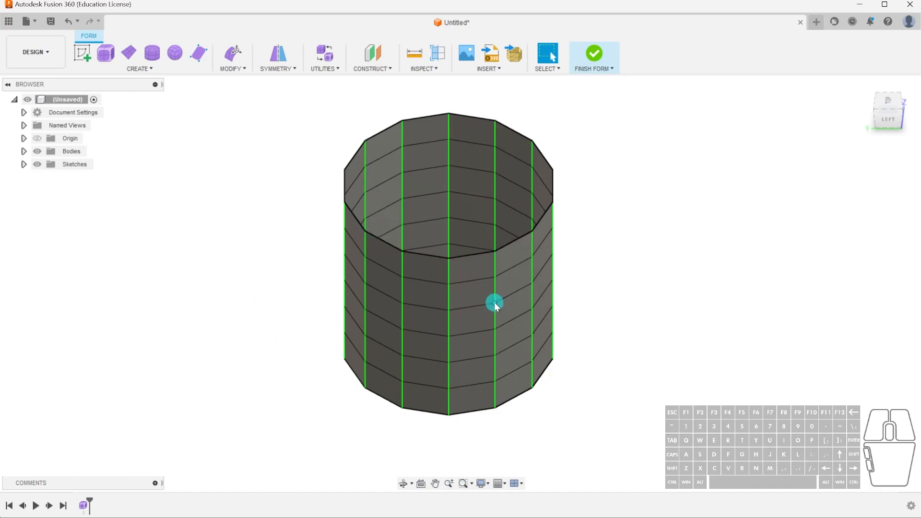
{"action": "left_click", "coordinate": [508, 258]}
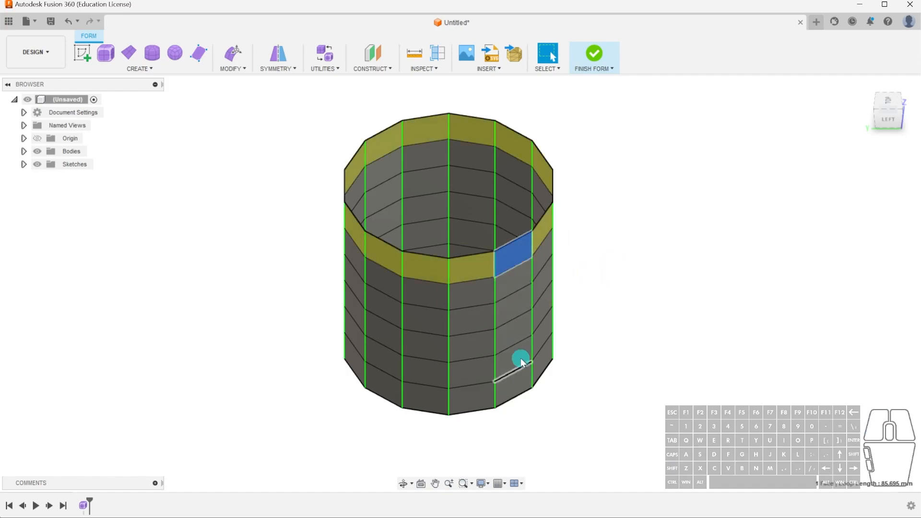
{"action": "left_click", "coordinate": [512, 284], "text": "shift"}
{"action": "double_click", "coordinate": [512, 284], "text": "shift"}
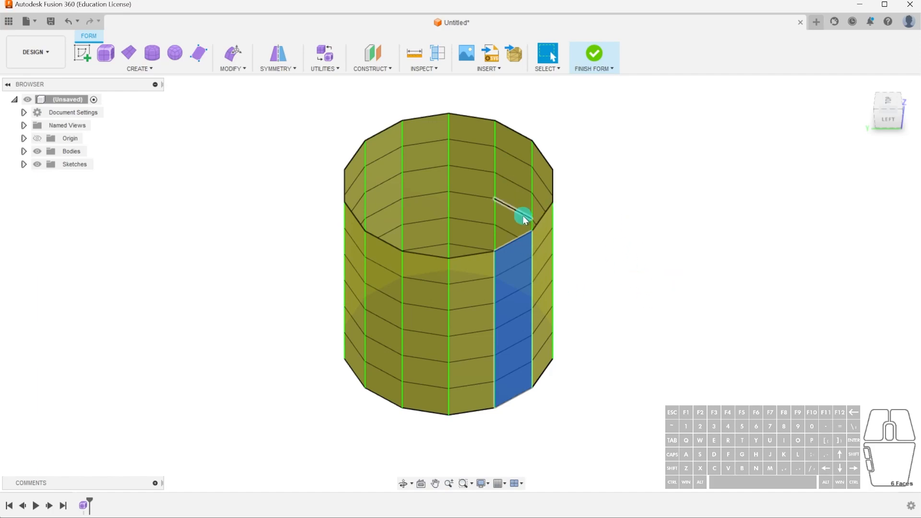
{"action": "scroll", "coordinate": [515, 270], "scroll_direction": "up", "scroll_amount": 5}
{"action": "middle_click_drag", "start_coordinate": [486, 258], "coordinate": [592, 269], "text": "shift"}
{"action": "left_click", "coordinate": [232, 53]}
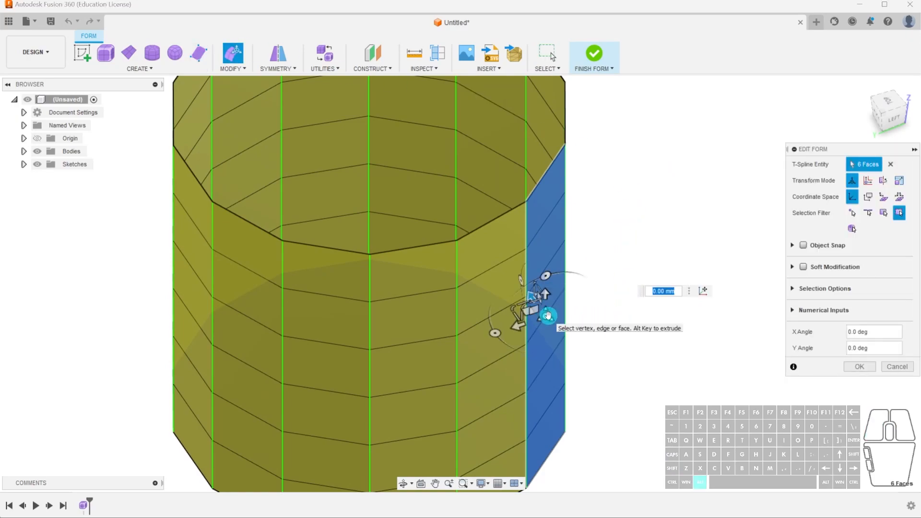
Try extruding the selected face column freely outward, undo the extrusion, and clear the face selection.
{"action": "left_click_drag", "start_coordinate": [548, 315], "coordinate": [667, 364], "text": "alt"}
{"action": "key", "text": "ctrl+z"}
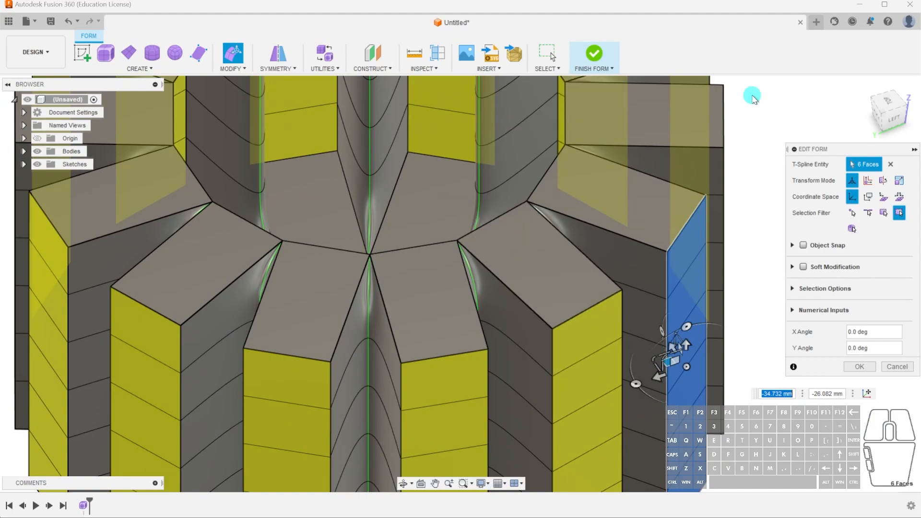
{"action": "key", "text": "ctrl+z"}
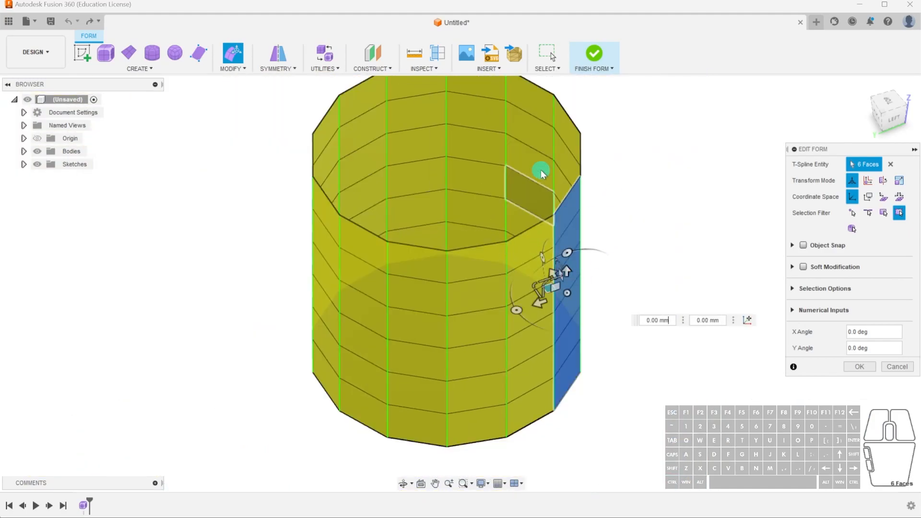
{"action": "left_click", "coordinate": [887, 107]}
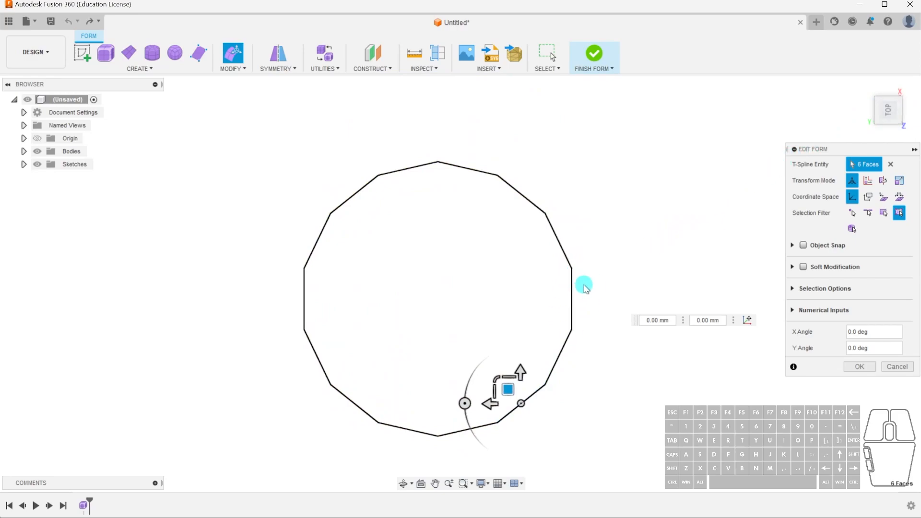
{"action": "middle_click_drag", "start_coordinate": [602, 341], "coordinate": [562, 312], "text": "shift"}
{"action": "left_click", "coordinate": [605, 297]}
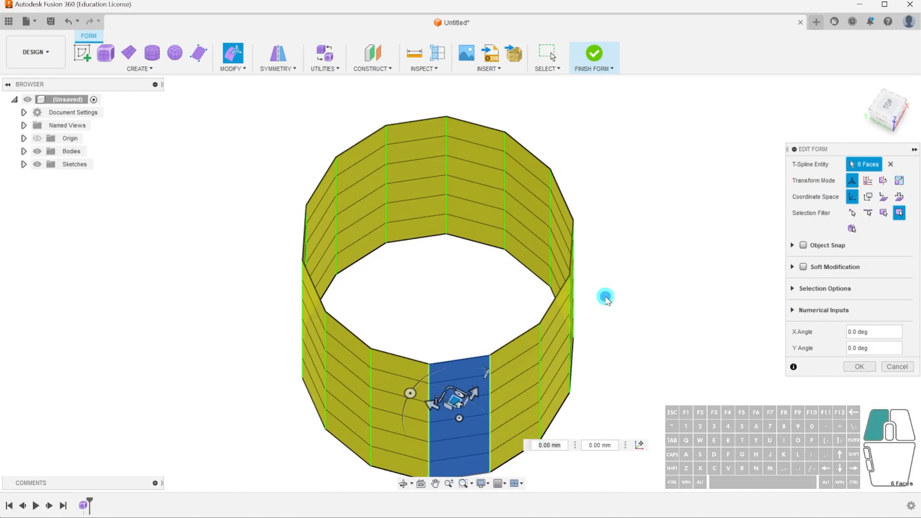
Select a different full-height column of six faces on the cylinder wall, parallel to a principal axis, for Edit Form.
{"action": "left_click", "coordinate": [565, 304]}
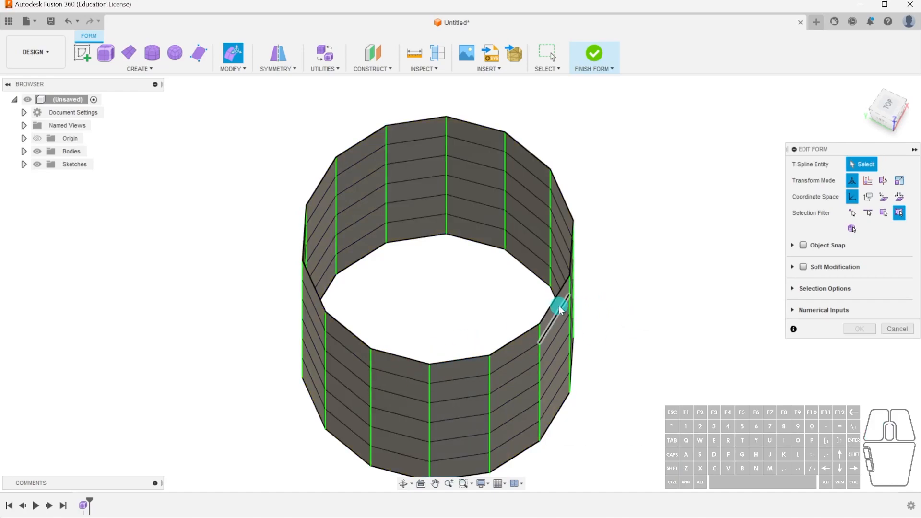
{"action": "scroll", "coordinate": [559, 306], "scroll_direction": "up", "scroll_amount": 3}
{"action": "left_click", "coordinate": [557, 305]}
{"action": "left_click", "coordinate": [547, 299]}
{"action": "scroll", "coordinate": [546, 301], "scroll_direction": "up", "scroll_amount": 3}
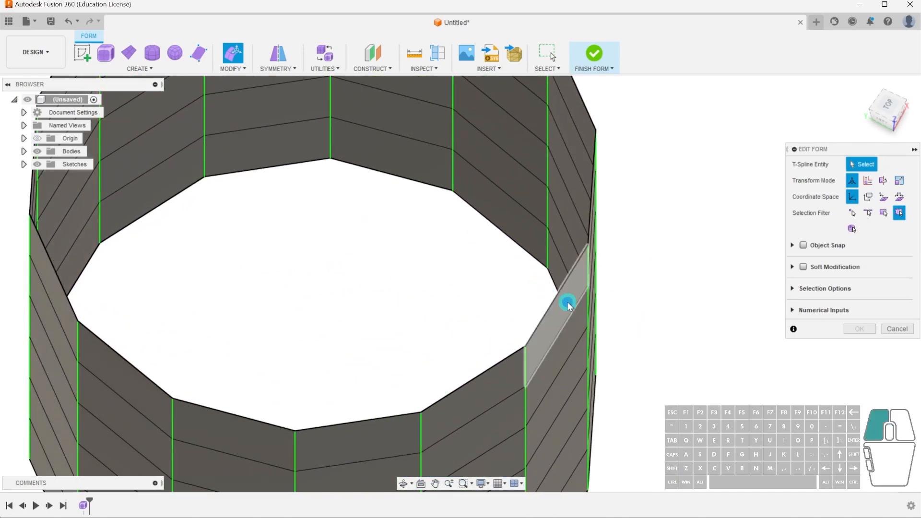
{"action": "left_click", "coordinate": [568, 306]}
{"action": "double_click", "coordinate": [575, 330], "text": "shift"}
{"action": "scroll", "coordinate": [701, 229], "scroll_direction": "down", "scroll_amount": 3}
Extrude the selected face column 2 mm straight outward with Edit Form and accept the edit.
{"action": "left_click", "coordinate": [886, 102]}
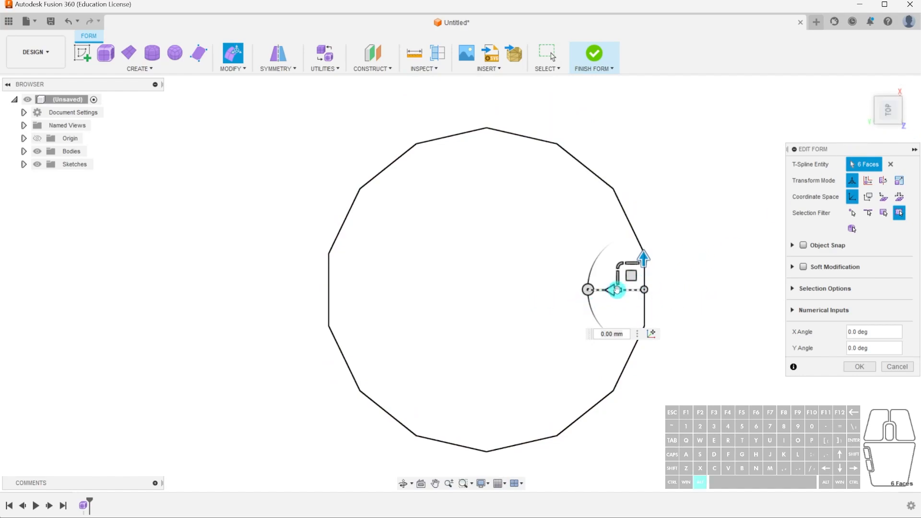
{"action": "left_click_drag", "start_coordinate": [611, 291], "coordinate": [647, 297]}
{"action": "left_click_drag", "start_coordinate": [647, 297], "coordinate": [607, 272], "text": "alt"}
{"action": "scroll", "coordinate": [674, 307], "scroll_direction": "up", "scroll_amount": 3}
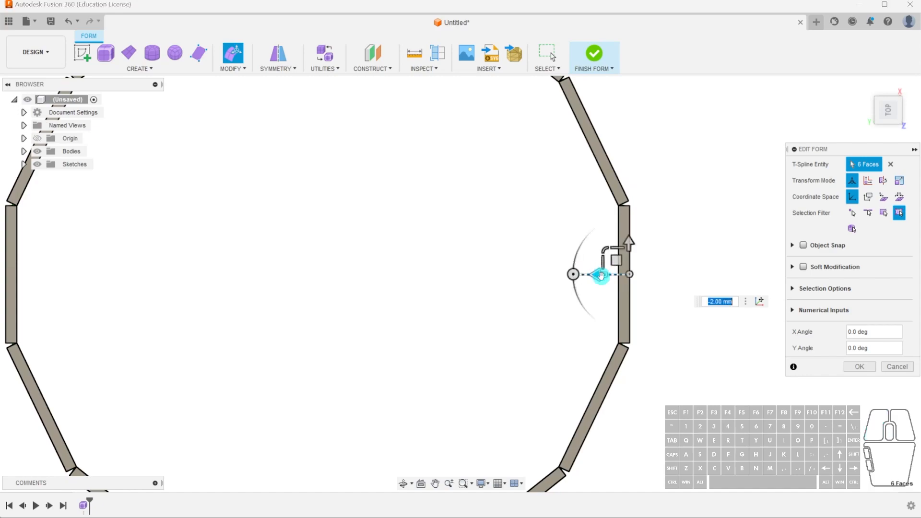
{"action": "scroll", "coordinate": [469, 422], "scroll_direction": "down", "scroll_amount": 3}
{"action": "scroll", "coordinate": [579, 331], "scroll_direction": "up", "scroll_amount": 2}
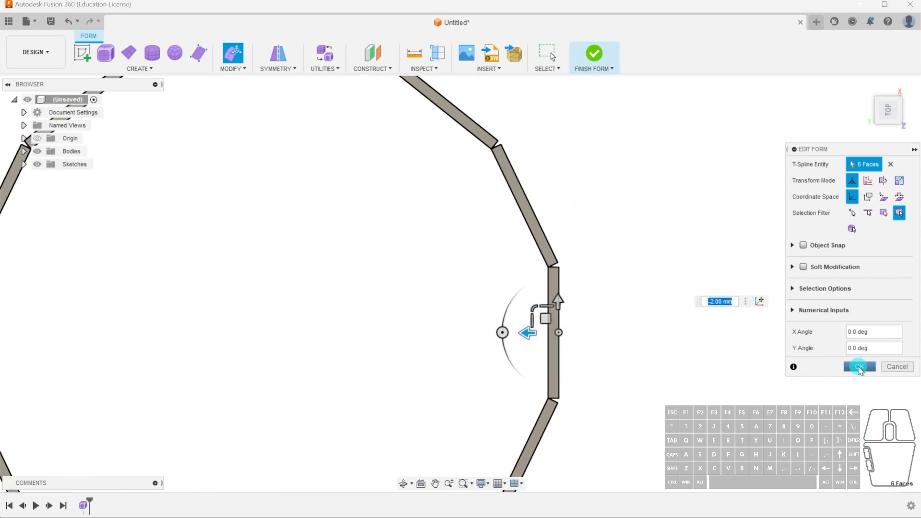
{"action": "left_click", "coordinate": [859, 367]}
{"action": "scroll", "coordinate": [551, 336], "scroll_direction": "down", "scroll_amount": 3}
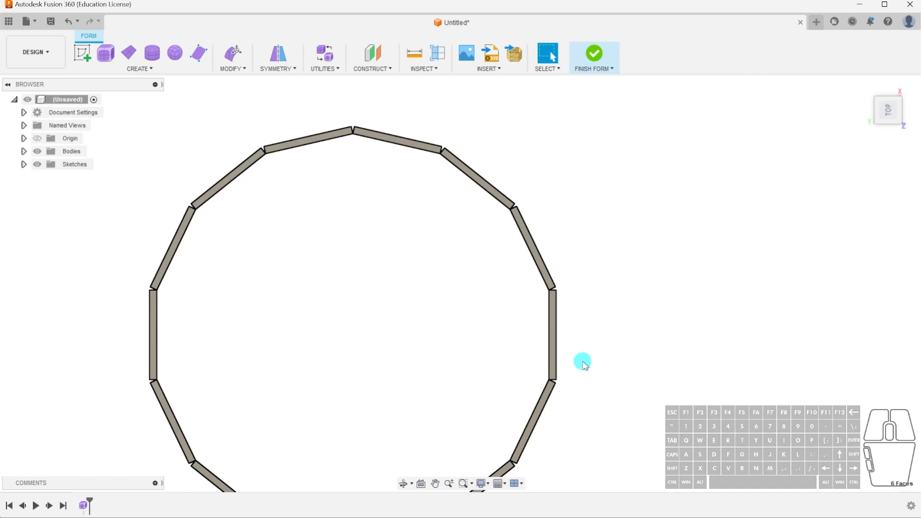
{"action": "middle_click_drag", "start_coordinate": [653, 393], "coordinate": [633, 322], "text": "shift"}
{"action": "left_click", "coordinate": [625, 299]}
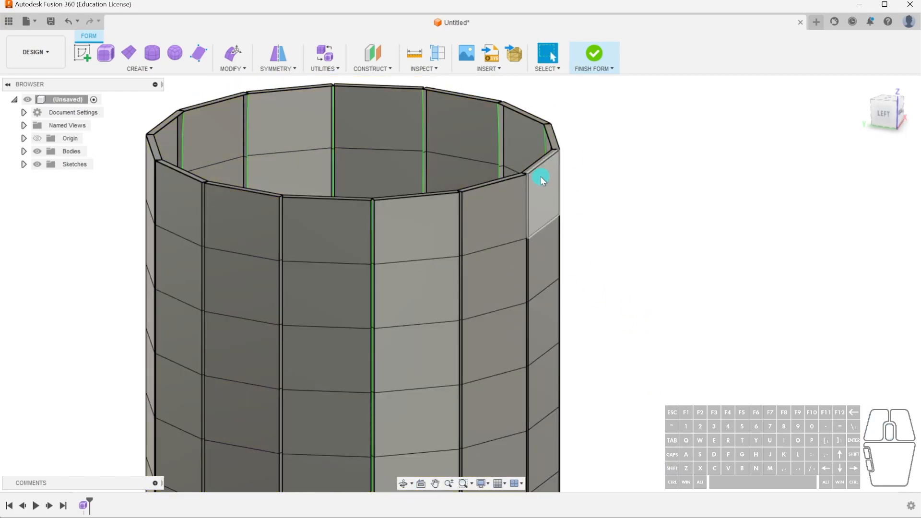
{"action": "middle_click_drag", "start_coordinate": [559, 278], "coordinate": [546, 278], "text": "shift"}
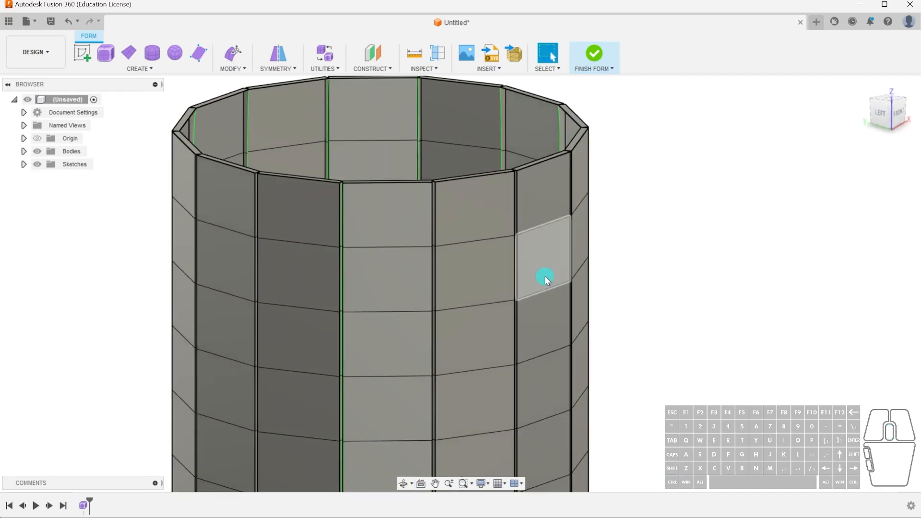
{"action": "scroll", "coordinate": [513, 194], "scroll_direction": "up", "scroll_amount": 10}
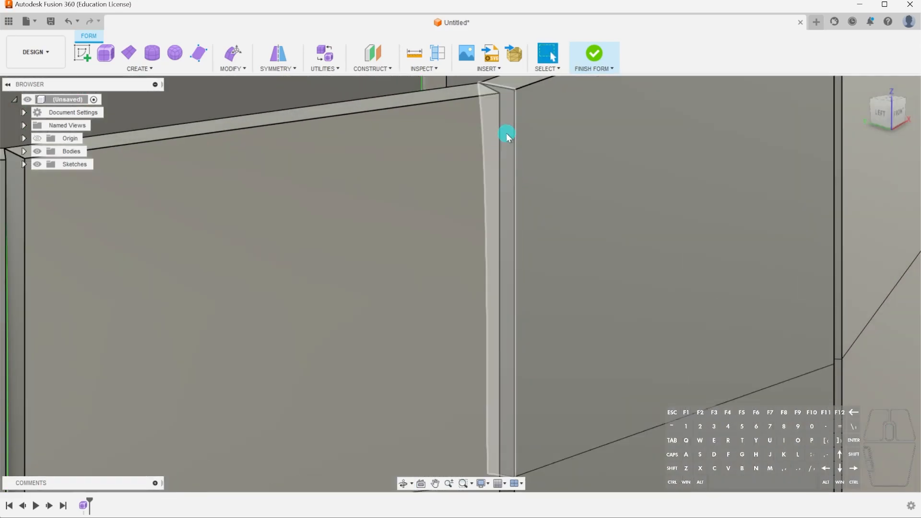
{"action": "left_click", "coordinate": [507, 173]}
{"action": "scroll", "coordinate": [510, 240], "scroll_direction": "down", "scroll_amount": 3}
{"action": "middle_click_drag", "start_coordinate": [510, 240], "coordinate": [518, 152]}
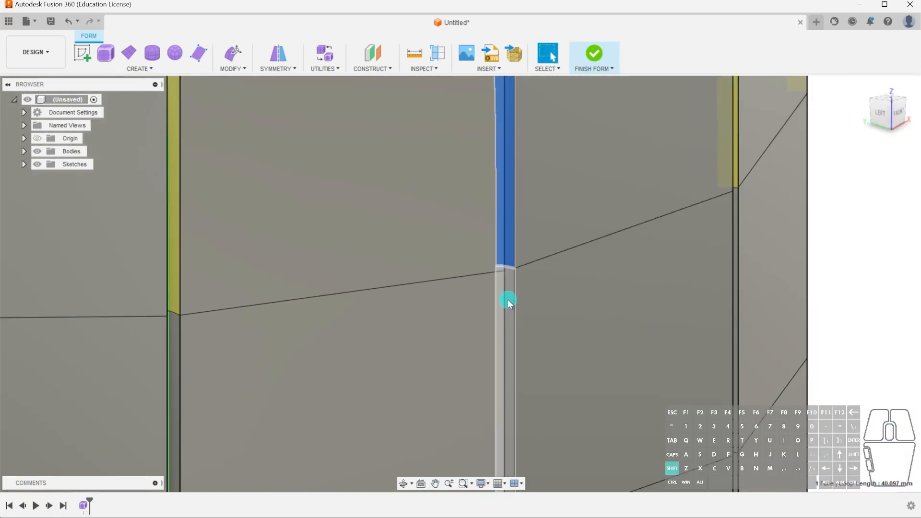
{"action": "double_click", "coordinate": [508, 290], "text": "shift"}
{"action": "scroll", "coordinate": [509, 271], "scroll_direction": "down", "scroll_amount": 6}
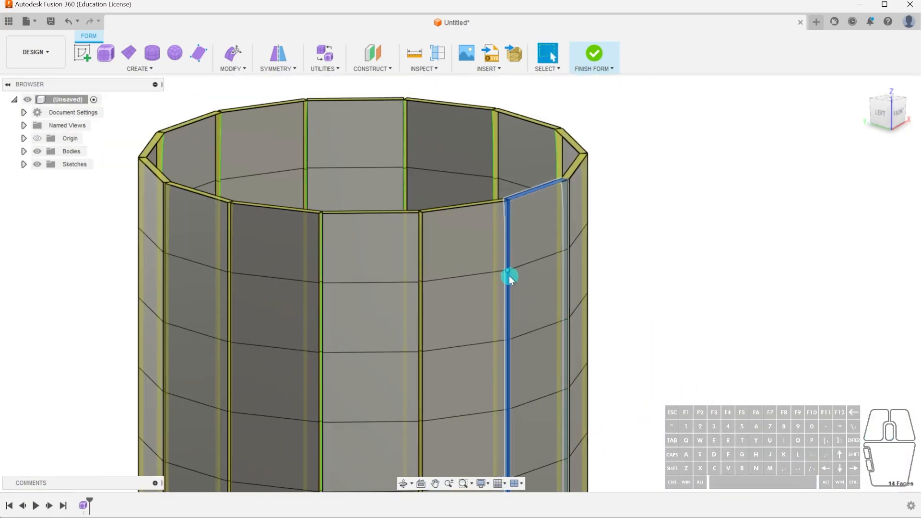
{"action": "left_click", "coordinate": [792, 226]}
Select all six narrow faces along one full-height vertical gap between two neighbouring wall panels.
{"action": "scroll", "coordinate": [546, 116], "scroll_direction": "up", "scroll_amount": 3}
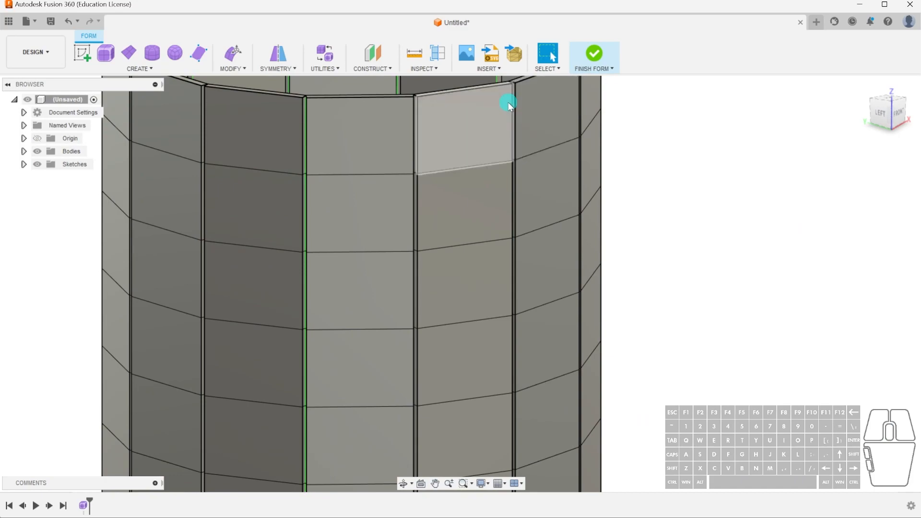
{"action": "scroll", "coordinate": [520, 124], "scroll_direction": "up", "scroll_amount": 5}
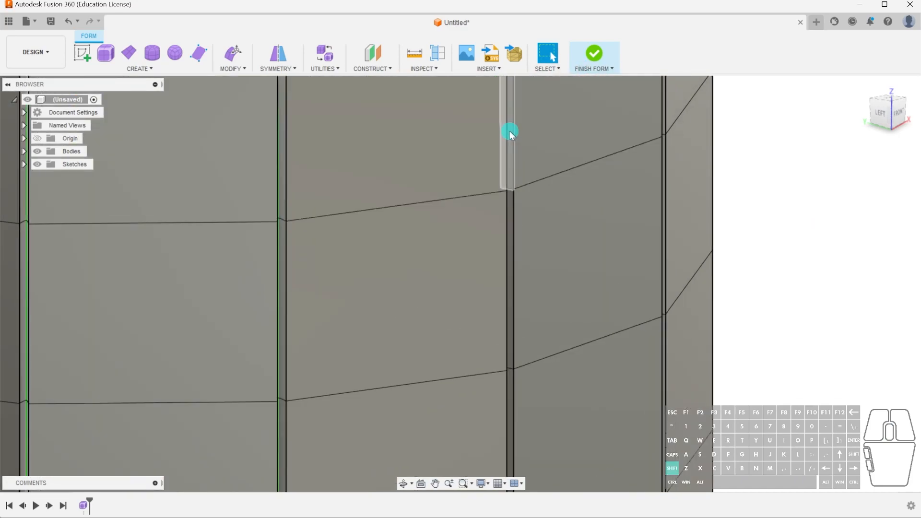
{"action": "left_click", "coordinate": [509, 131], "text": "shift"}
{"action": "left_click", "coordinate": [511, 202], "text": "shift"}
{"action": "middle_click_drag", "start_coordinate": [531, 195], "coordinate": [569, 83]}
{"action": "left_click", "coordinate": [547, 137], "text": "shift"}
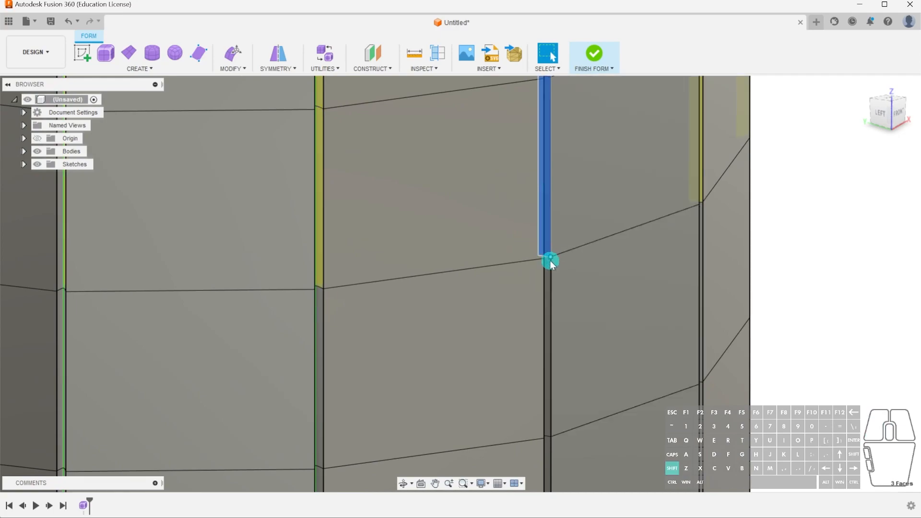
{"action": "left_click", "coordinate": [548, 269], "text": "shift"}
{"action": "middle_click_drag", "start_coordinate": [561, 280], "coordinate": [569, 210]}
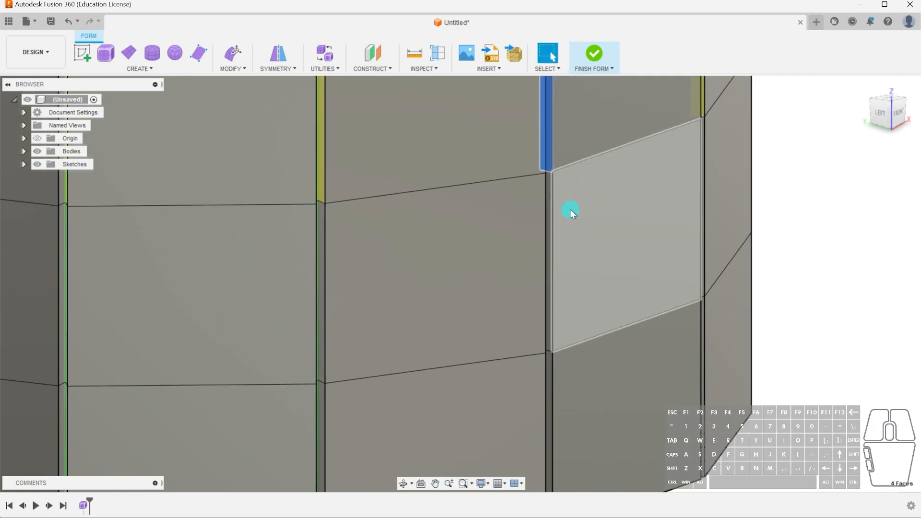
{"action": "left_click", "coordinate": [550, 205], "text": "shift"}
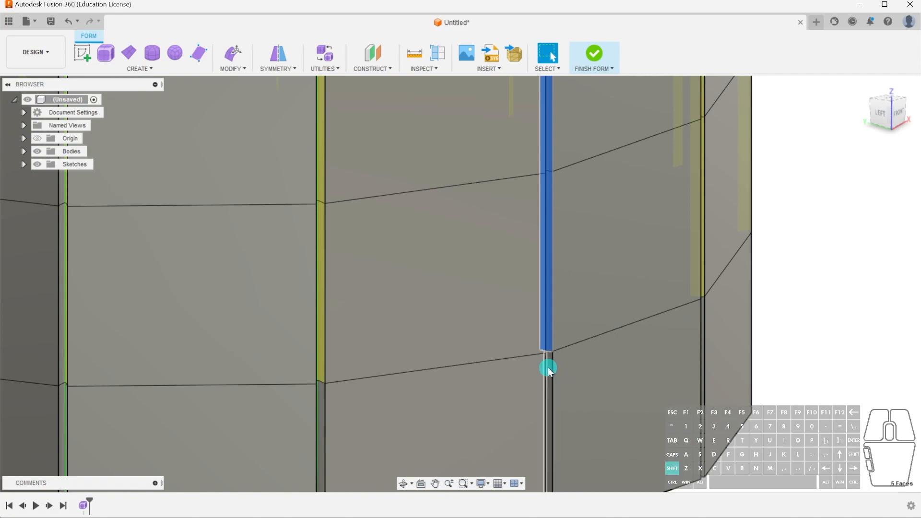
{"action": "left_click", "coordinate": [549, 366], "text": "shift"}
{"action": "scroll", "coordinate": [631, 297], "scroll_direction": "down", "scroll_amount": 5}
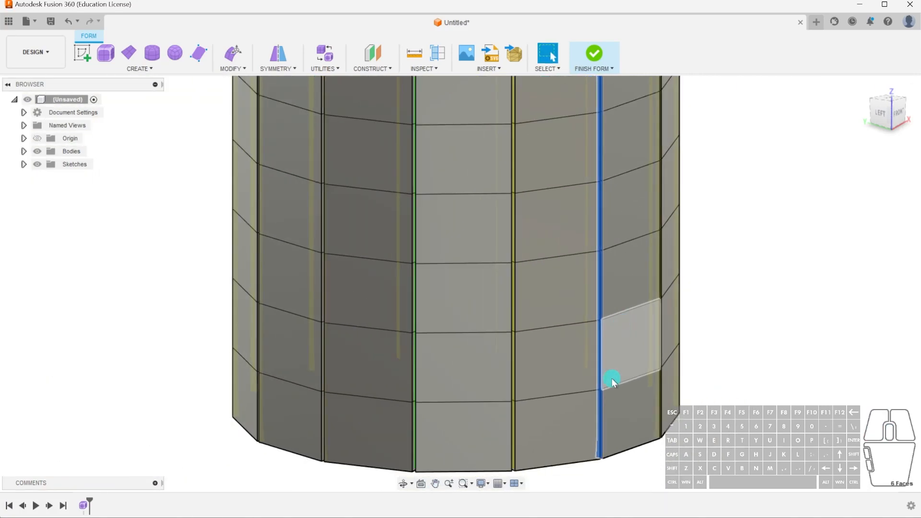
{"action": "scroll", "coordinate": [586, 163], "scroll_direction": "down", "scroll_amount": 5}
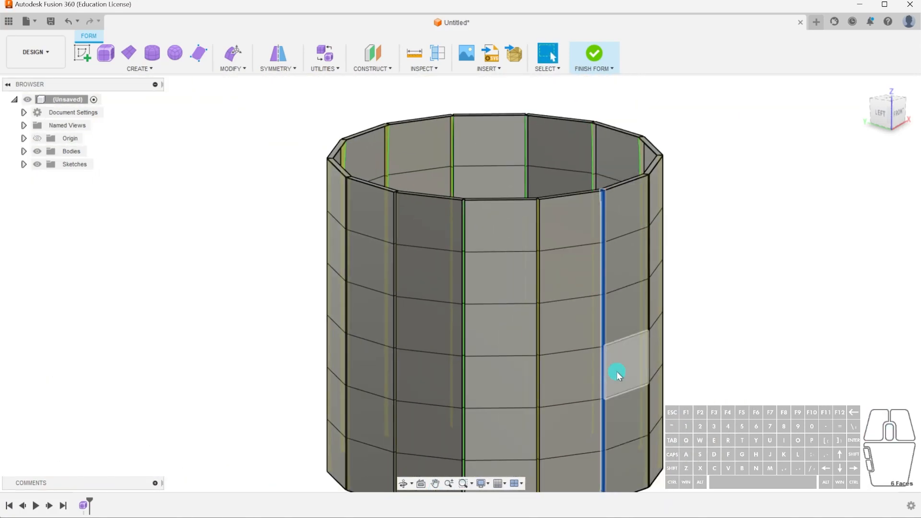
Move the narrow face column about 12.6 mm along the wall panel and slightly outward with Edit Form to form stepped ribs.
{"action": "left_click", "coordinate": [888, 101]}
{"action": "left_click", "coordinate": [233, 53]}
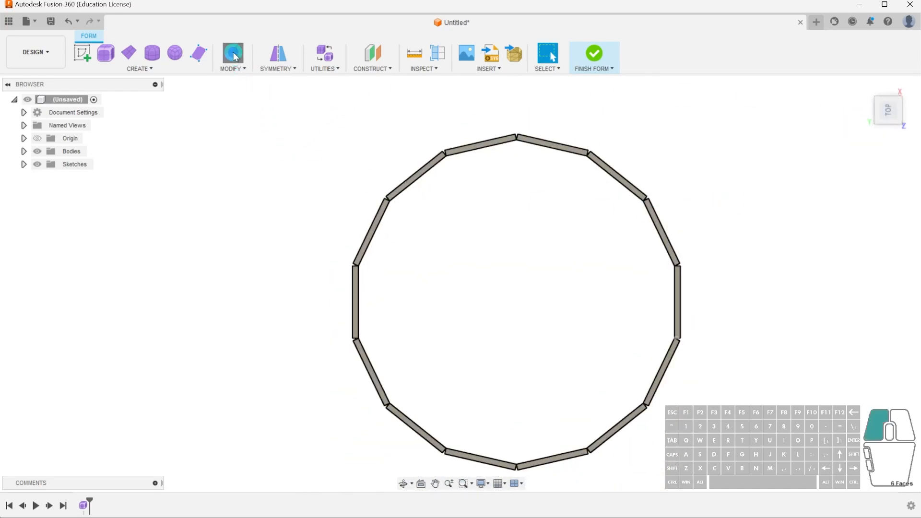
{"action": "left_click", "coordinate": [677, 305]}
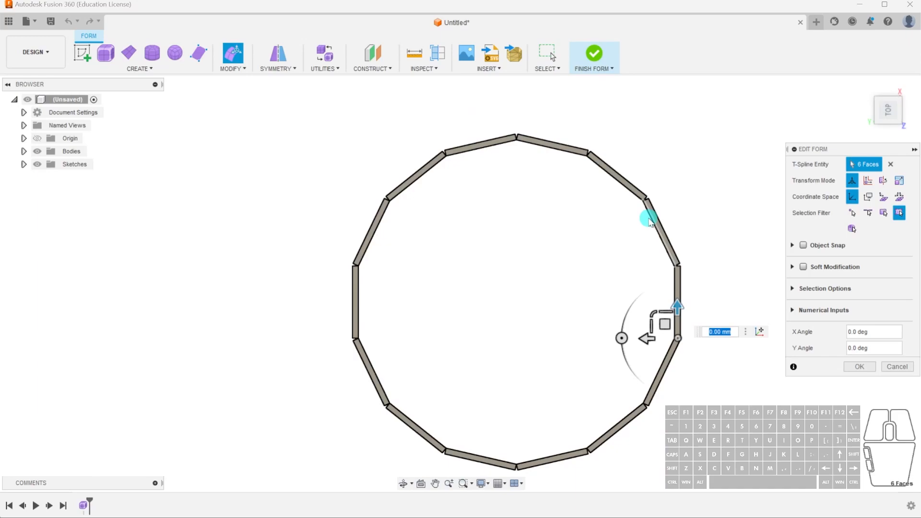
{"action": "scroll", "coordinate": [660, 295], "scroll_direction": "up", "scroll_amount": 2}
{"action": "left_click_drag", "start_coordinate": [674, 319], "coordinate": [679, 271]}
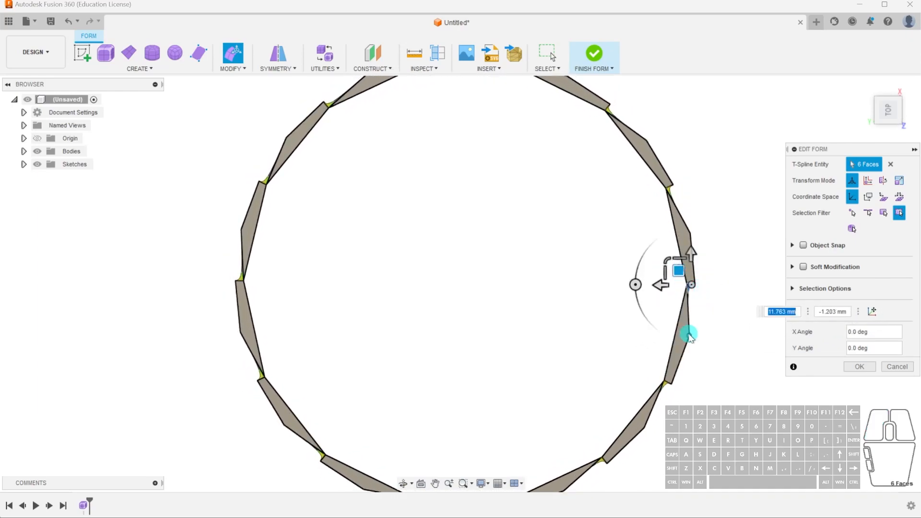
{"action": "left_click_drag", "start_coordinate": [678, 271], "coordinate": [677, 270]}
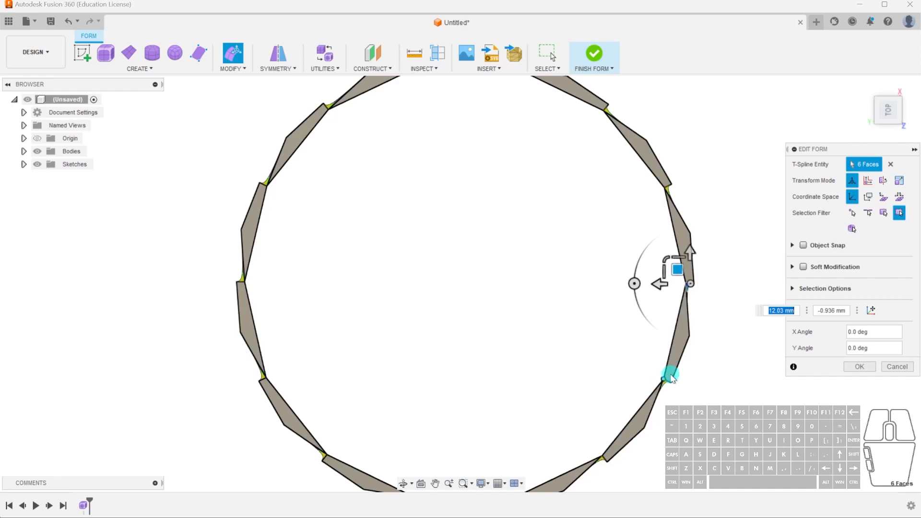
{"action": "left_click_drag", "start_coordinate": [676, 282], "coordinate": [680, 269]}
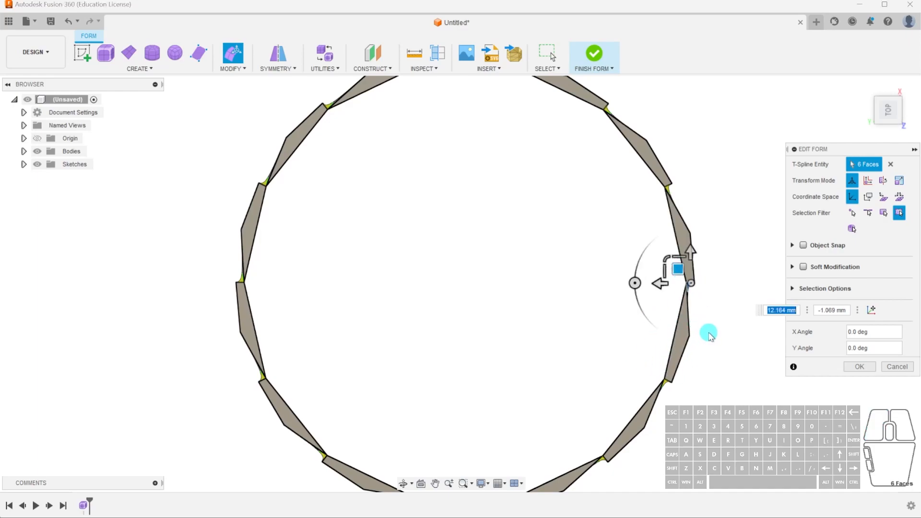
{"action": "left_click_drag", "start_coordinate": [679, 267], "coordinate": [681, 268]}
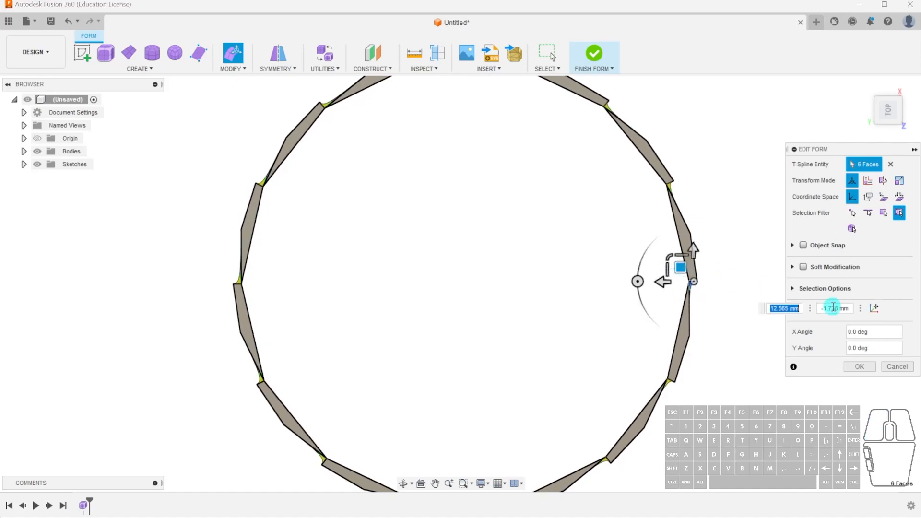
{"action": "left_click", "coordinate": [860, 366]}
Replace the selection with the full-height column of six outer rib faces adjoining a green symmetry edge.
{"action": "middle_click_drag", "start_coordinate": [716, 396], "coordinate": [699, 352], "text": "shift"}
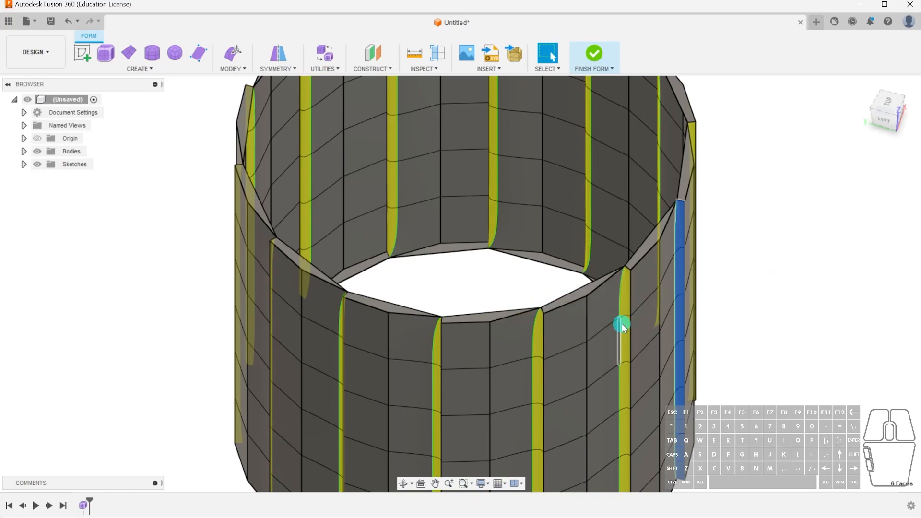
{"action": "scroll", "coordinate": [622, 324], "scroll_direction": "down", "scroll_amount": 4}
{"action": "left_click", "coordinate": [762, 337]}
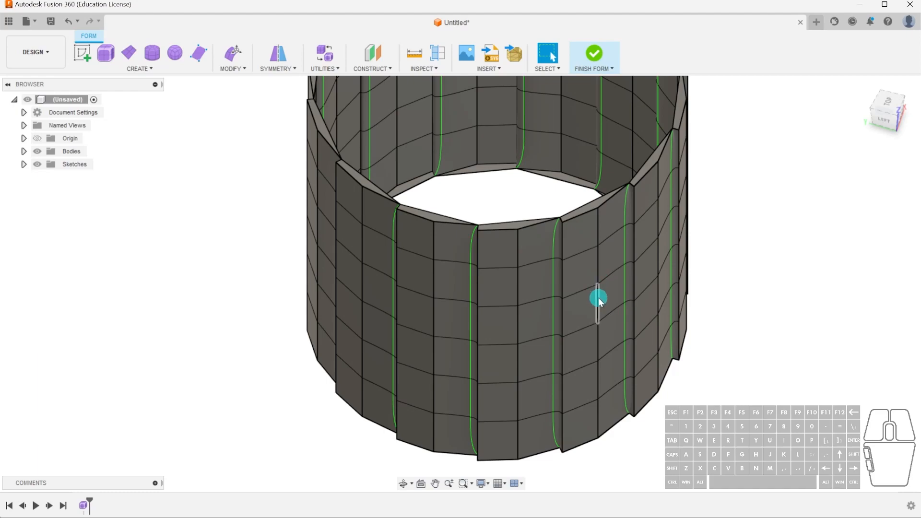
{"action": "middle_click_drag", "start_coordinate": [580, 293], "coordinate": [581, 316], "text": "shift"}
{"action": "scroll", "coordinate": [590, 261], "scroll_direction": "up", "scroll_amount": 3}
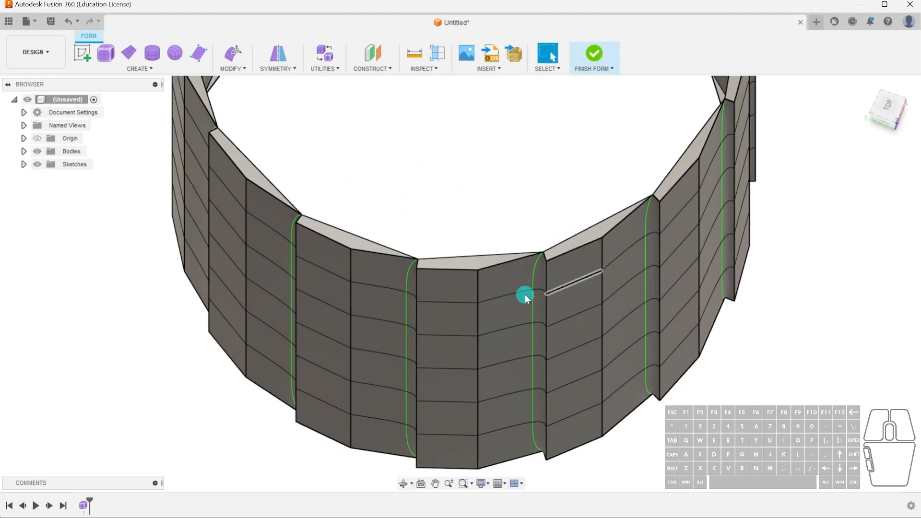
{"action": "left_click", "coordinate": [509, 282]}
{"action": "left_click", "coordinate": [516, 314], "text": "shift"}
{"action": "left_click", "coordinate": [519, 350], "text": "shift"}
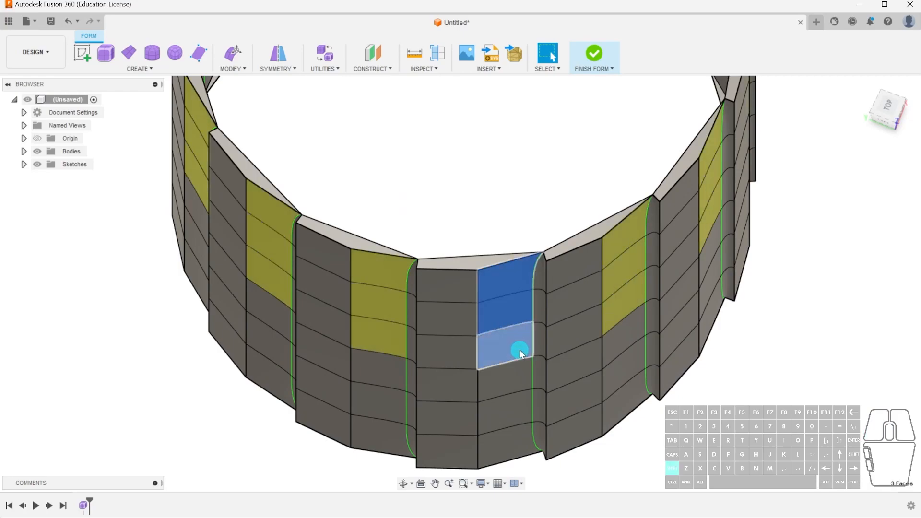
{"action": "left_click", "coordinate": [521, 374], "text": "shift"}
{"action": "left_click", "coordinate": [520, 406], "text": "shift"}
{"action": "left_click", "coordinate": [521, 435], "text": "shift"}
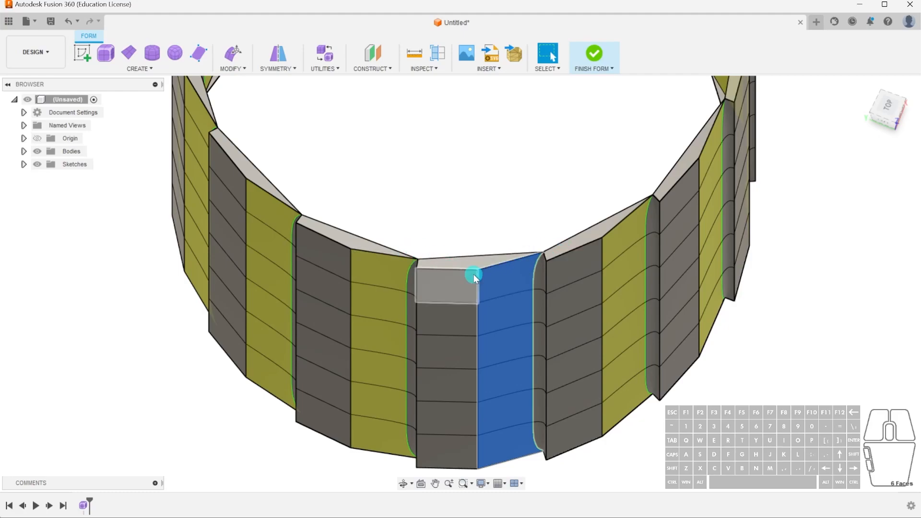
Move the selected rib face column slightly outward with Edit Form so that the ribs taper to meet at their ends.
{"action": "middle_click_drag", "start_coordinate": [530, 257], "coordinate": [523, 280], "text": "shift"}
{"action": "left_click", "coordinate": [888, 120]}
{"action": "middle_click_drag", "start_coordinate": [505, 240], "coordinate": [497, 221], "text": "shift"}
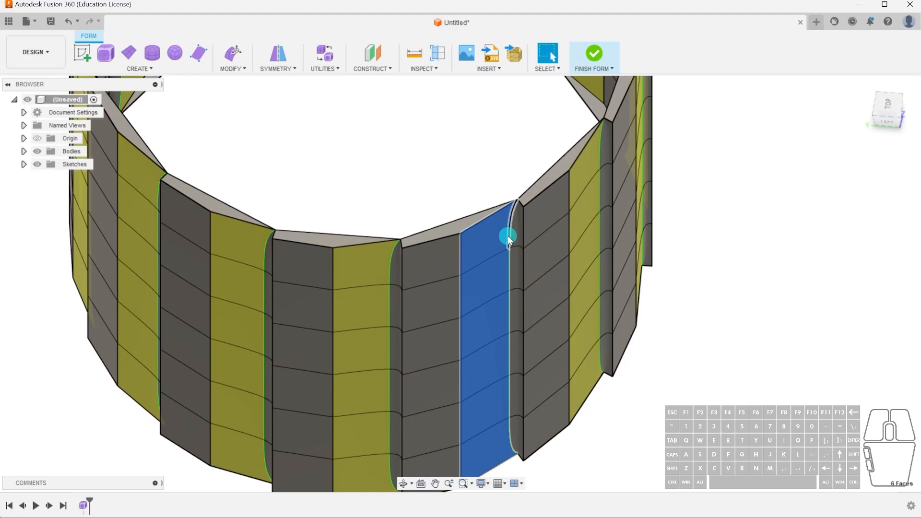
{"action": "left_click", "coordinate": [233, 56]}
{"action": "middle_click_drag", "start_coordinate": [451, 150], "coordinate": [522, 225], "text": "shift"}
{"action": "left_click", "coordinate": [886, 108]}
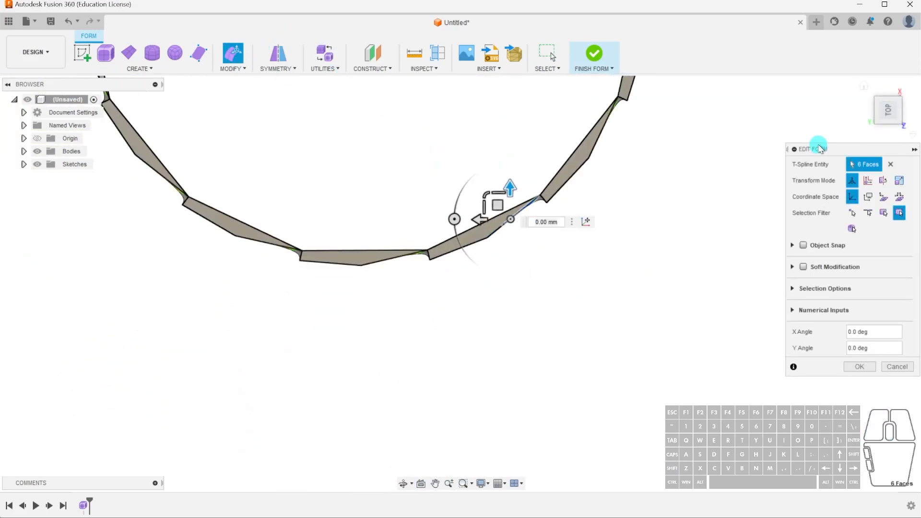
{"action": "mouse_move", "coordinate": [496, 205]}
{"action": "left_mouse_down"}
{"action": "mouse_move", "coordinate": [512, 208]}
{"action": "mouse_move", "coordinate": [496, 206]}
{"action": "mouse_move", "coordinate": [500, 216]}
{"action": "left_mouse_up"}
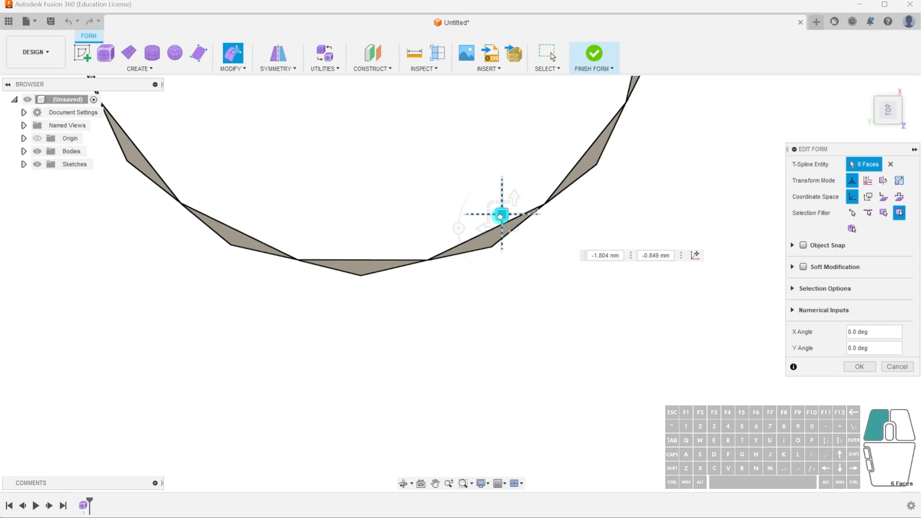
{"action": "left_click_drag", "start_coordinate": [501, 217], "coordinate": [503, 221]}
{"action": "left_click", "coordinate": [863, 371]}
Try to finish the form and return to form editing.
{"action": "middle_click_drag", "start_coordinate": [595, 293], "coordinate": [561, 226], "text": "shift"}
{"action": "scroll", "coordinate": [543, 223], "scroll_direction": "down", "scroll_amount": 5}
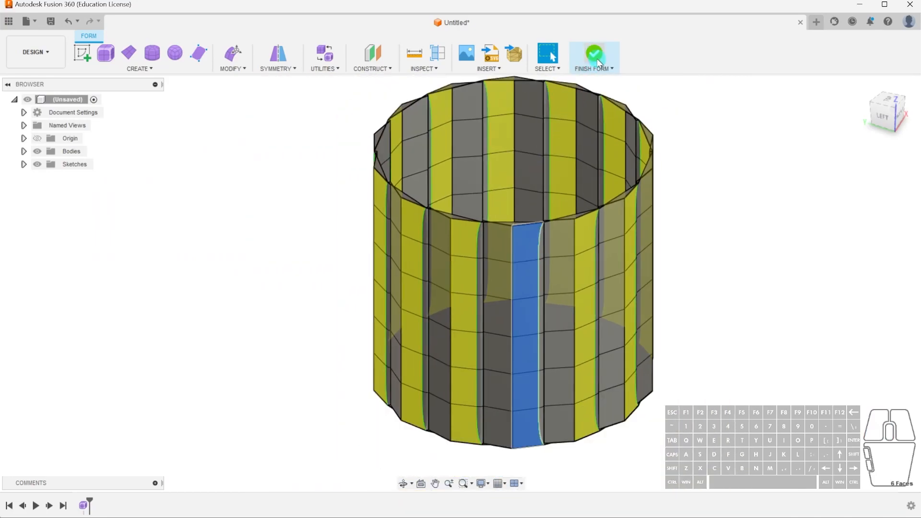
{"action": "left_click", "coordinate": [597, 59]}
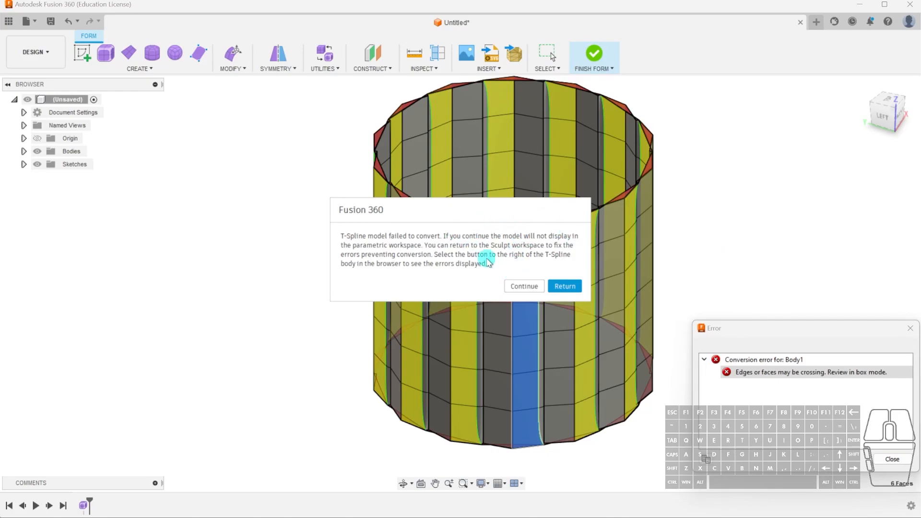
{"action": "left_click", "coordinate": [556, 287]}
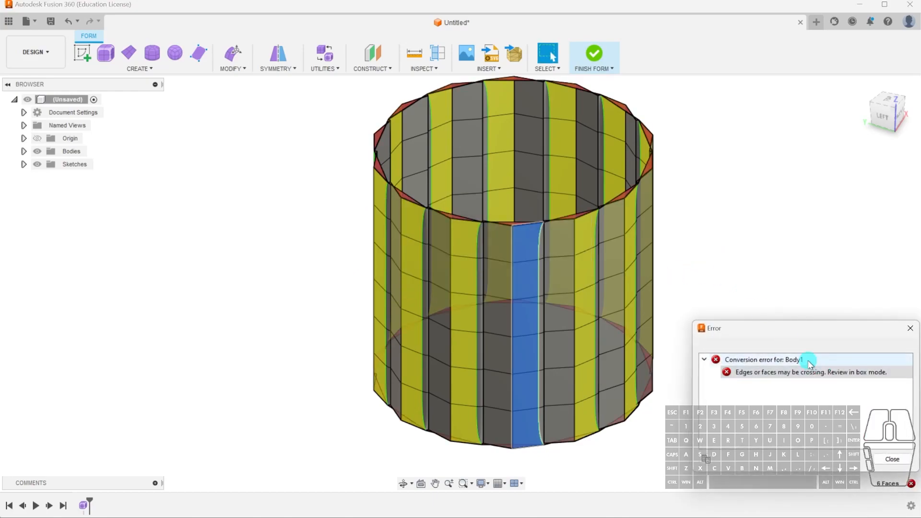
Dismiss the conversion error and undo the last Edit Form move of the outer rib face column.
{"action": "left_click", "coordinate": [892, 459]}
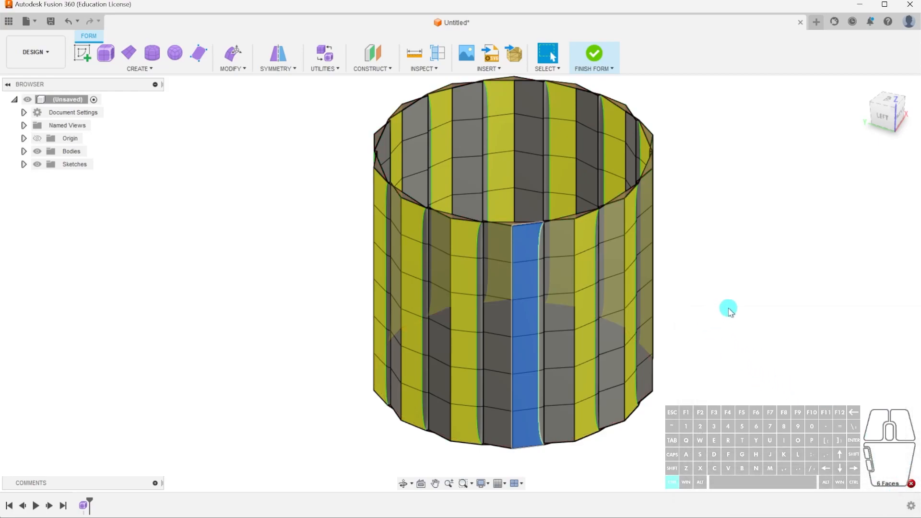
{"action": "key", "text": "ctrl+z"}
{"action": "scroll", "coordinate": [558, 243], "scroll_direction": "up", "scroll_amount": 3}
{"action": "key", "text": "ctrl+z"}
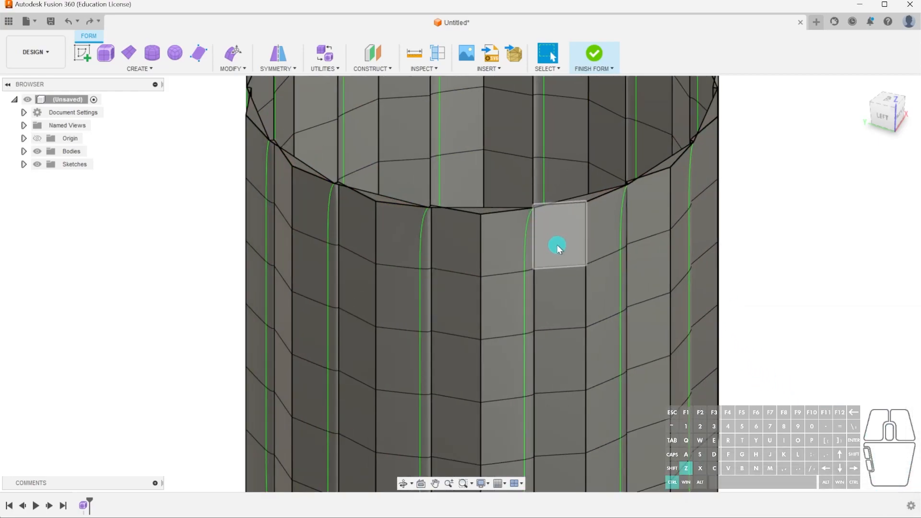
{"action": "left_click", "coordinate": [503, 240]}
{"action": "double_click", "coordinate": [502, 295], "text": "shift"}
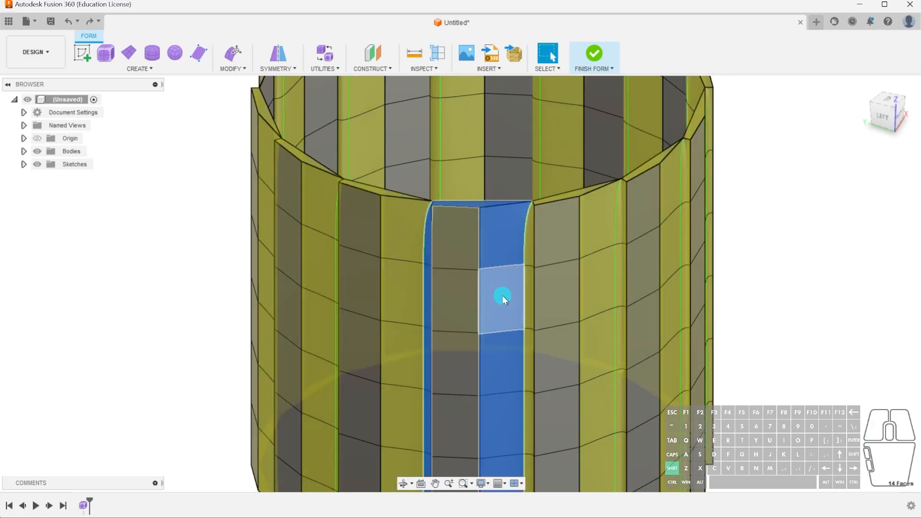
{"action": "key", "text": "Escape"}
Select the full-height column of six outer rib faces adjoining a green symmetry edge.
{"action": "left_click", "coordinate": [499, 240]}
{"action": "left_click", "coordinate": [508, 291], "text": "shift"}
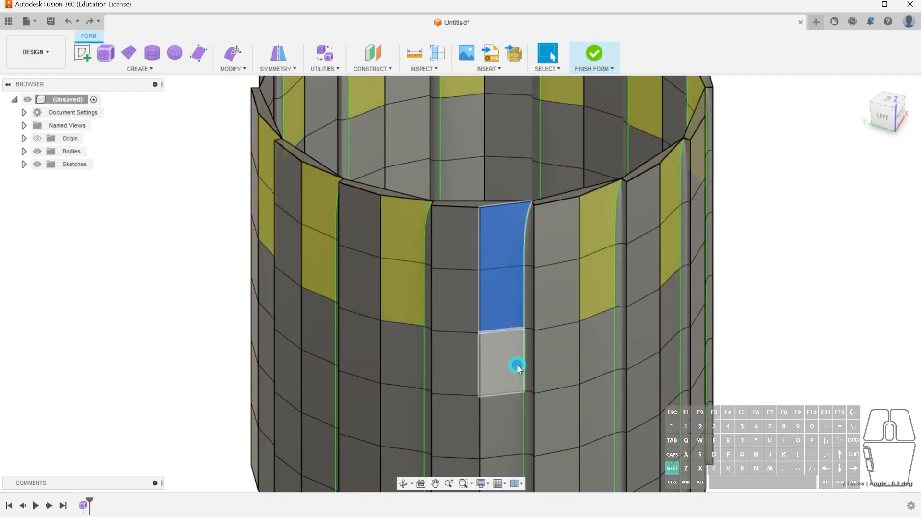
{"action": "left_click", "coordinate": [517, 365], "text": "shift"}
{"action": "middle_click_drag", "start_coordinate": [600, 355], "coordinate": [613, 277]}
{"action": "left_click", "coordinate": [520, 337], "text": "shift"}
{"action": "left_click", "coordinate": [522, 402], "text": "shift"}
{"action": "left_click", "coordinate": [525, 453], "text": "shift"}
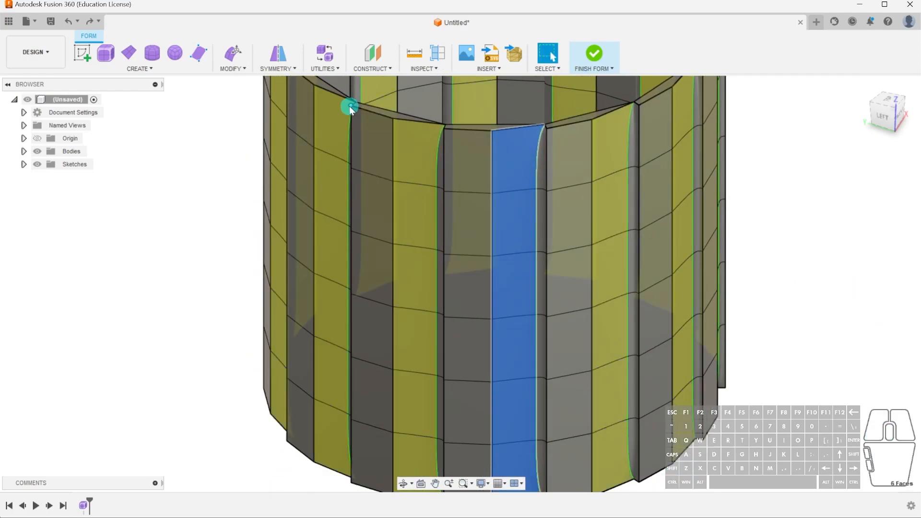
Move the selected rib face column by about 0.4 mm and -0.27 mm with Edit Form to close the gap at the rib ends.
{"action": "left_click", "coordinate": [232, 52]}
{"action": "middle_click_drag", "start_coordinate": [600, 220], "coordinate": [617, 269], "text": "shift"}
{"action": "left_click", "coordinate": [888, 109]}
{"action": "mouse_move", "coordinate": [511, 295]}
{"action": "left_mouse_down"}
{"action": "mouse_move", "coordinate": [497, 301]}
{"action": "mouse_move", "coordinate": [515, 298]}
{"action": "left_mouse_up"}
{"action": "middle_click_drag", "start_coordinate": [551, 347], "coordinate": [548, 310], "text": "shift"}
{"action": "scroll", "coordinate": [473, 187], "scroll_direction": "up", "scroll_amount": 5}
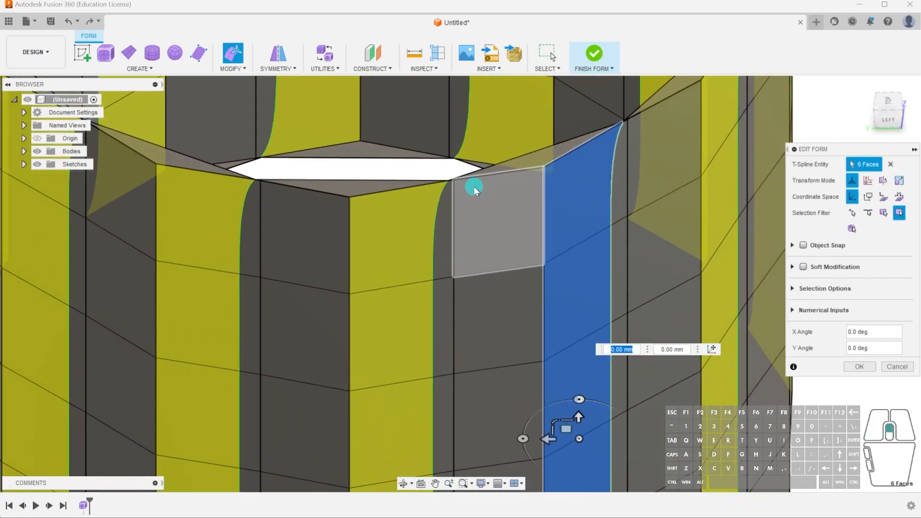
{"action": "middle_click_drag", "start_coordinate": [487, 221], "coordinate": [468, 214], "text": "shift"}
{"action": "scroll", "coordinate": [544, 265], "scroll_direction": "down", "scroll_amount": 4}
{"action": "middle_click_drag", "start_coordinate": [541, 288], "coordinate": [575, 311]}
{"action": "left_click_drag", "start_coordinate": [575, 305], "coordinate": [576, 305]}
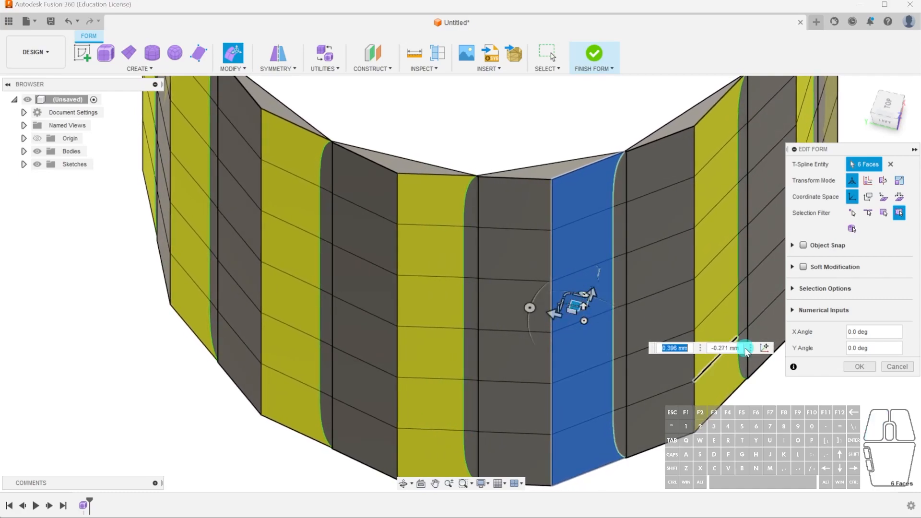
{"action": "left_click", "coordinate": [859, 367]}
Finish the form to test its conversion to a body, and reopen the form for editing.
{"action": "middle_click_drag", "start_coordinate": [594, 289], "coordinate": [642, 277], "text": "shift"}
{"action": "scroll", "coordinate": [544, 267], "scroll_direction": "up", "scroll_amount": 8}
{"action": "scroll", "coordinate": [545, 269], "scroll_direction": "down", "scroll_amount": 10}
{"action": "scroll", "coordinate": [595, 292], "scroll_direction": "up", "scroll_amount": 2}
{"action": "left_click", "coordinate": [679, 238]}
{"action": "scroll", "coordinate": [685, 241], "scroll_direction": "down", "scroll_amount": 4}
{"action": "middle_click_drag", "start_coordinate": [714, 312], "coordinate": [696, 320], "text": "shift"}
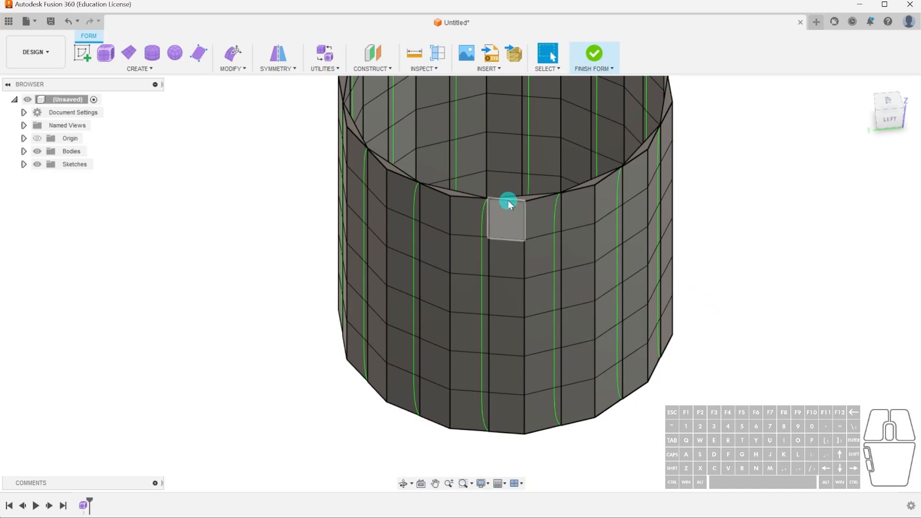
{"action": "left_click", "coordinate": [595, 53]}
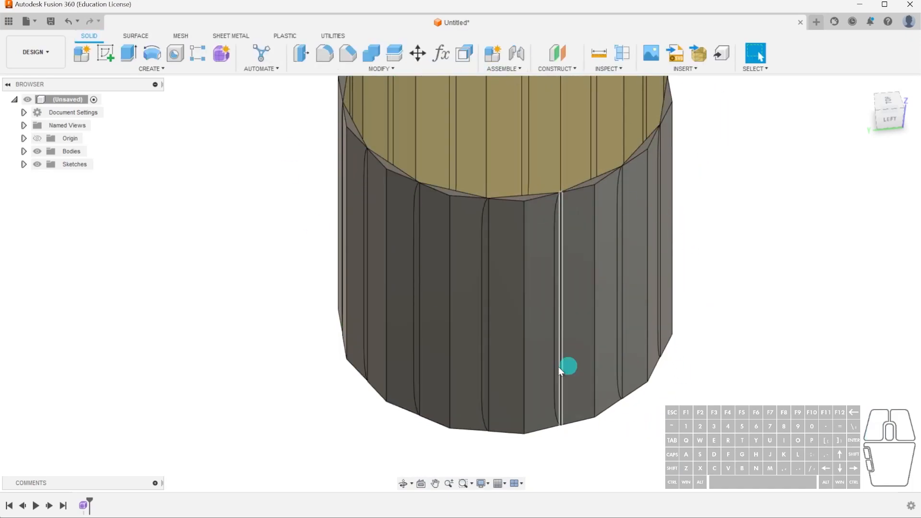
{"action": "double_click", "coordinate": [85, 506]}
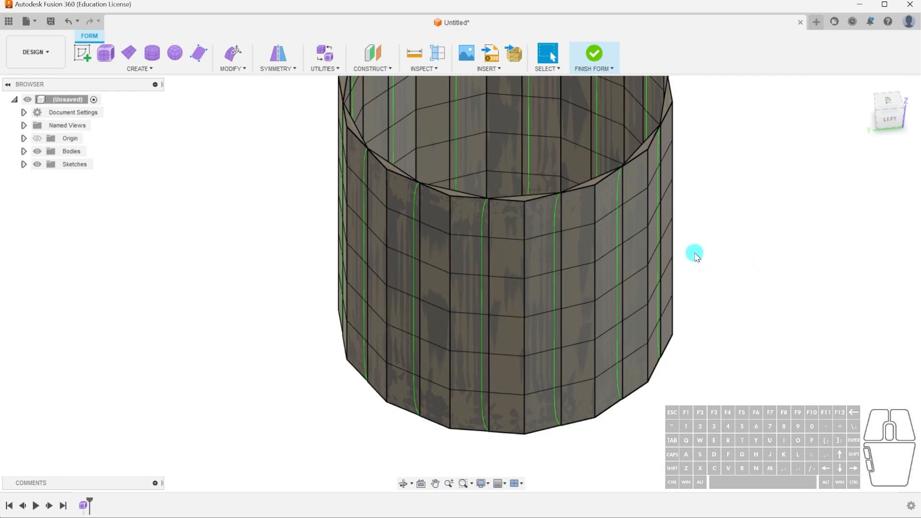
{"action": "middle_click_drag", "start_coordinate": [607, 203], "coordinate": [584, 214], "text": "shift"}
{"action": "scroll", "coordinate": [616, 199], "scroll_direction": "up", "scroll_amount": 4}
{"action": "scroll", "coordinate": [626, 195], "scroll_direction": "up", "scroll_amount": 3}
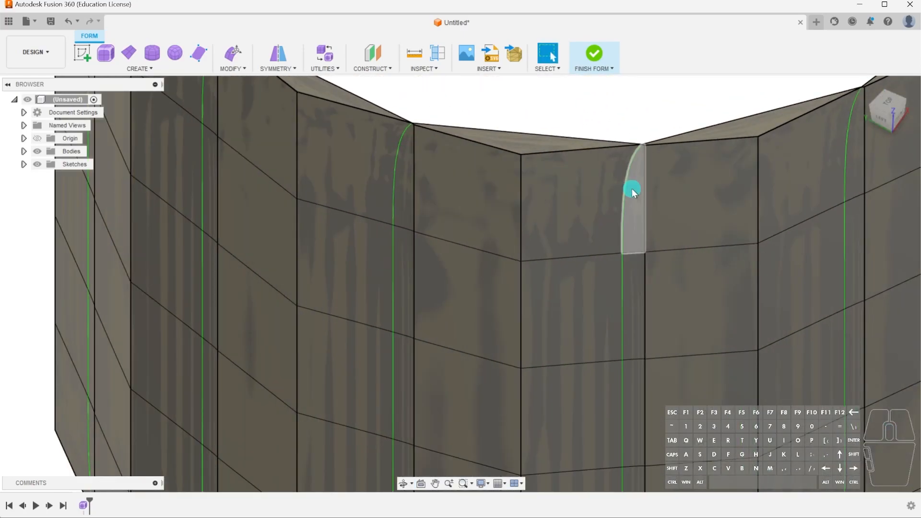
{"action": "scroll", "coordinate": [644, 152], "scroll_direction": "up", "scroll_amount": 7}
{"action": "scroll", "coordinate": [630, 176], "scroll_direction": "down", "scroll_amount": 7}
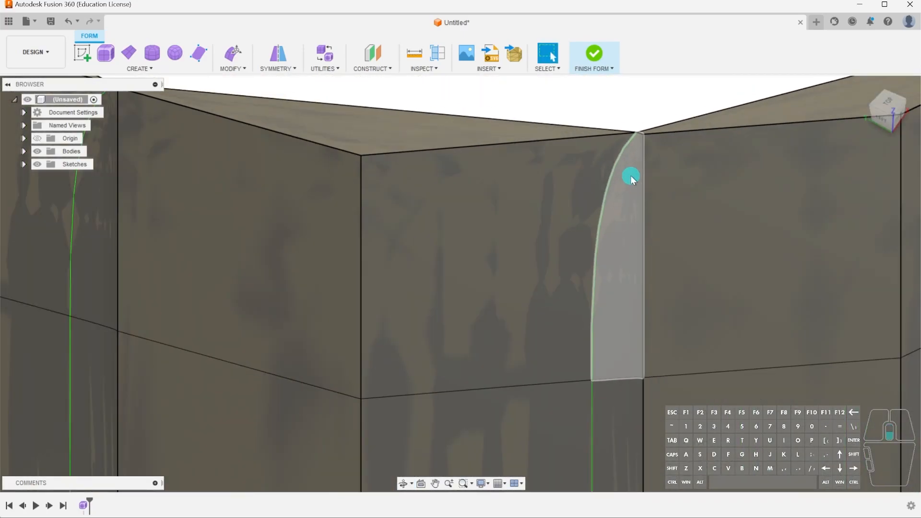
{"action": "scroll", "coordinate": [631, 175], "scroll_direction": "down", "scroll_amount": 5}
{"action": "left_click", "coordinate": [631, 177]}
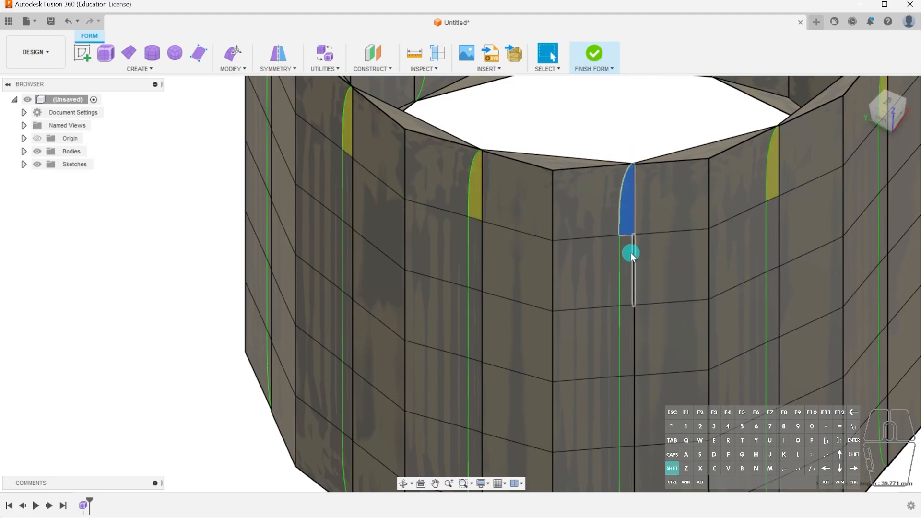
{"action": "left_click", "coordinate": [627, 338], "text": "shift"}
{"action": "left_click", "coordinate": [627, 403], "text": "shift"}
{"action": "middle_click_drag", "start_coordinate": [705, 366], "coordinate": [632, 282]}
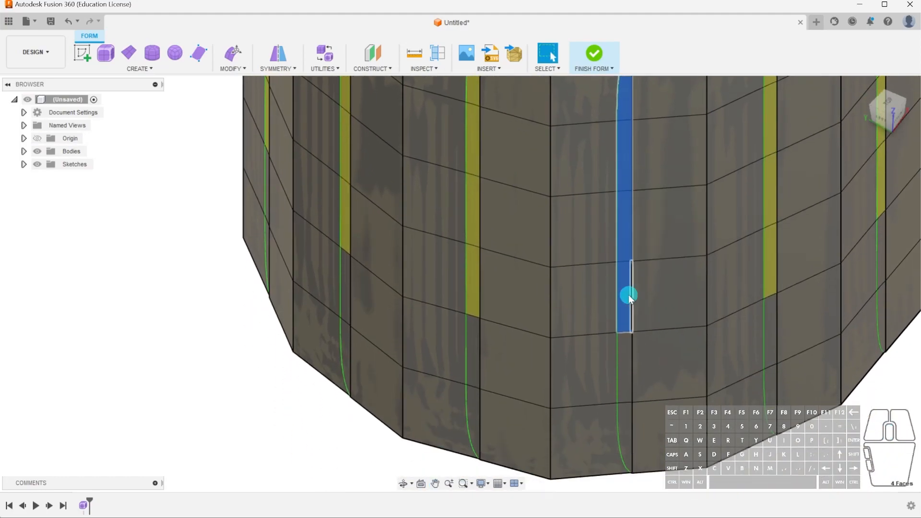
{"action": "left_click", "coordinate": [629, 373], "text": "shift"}
{"action": "left_click", "coordinate": [628, 409], "text": "shift"}
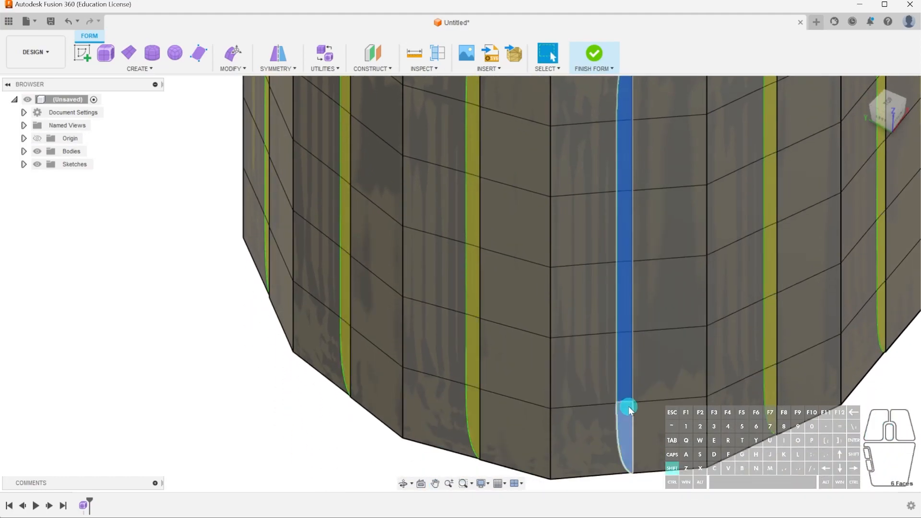
{"action": "middle_click_drag", "start_coordinate": [623, 357], "coordinate": [654, 329], "text": "shift"}
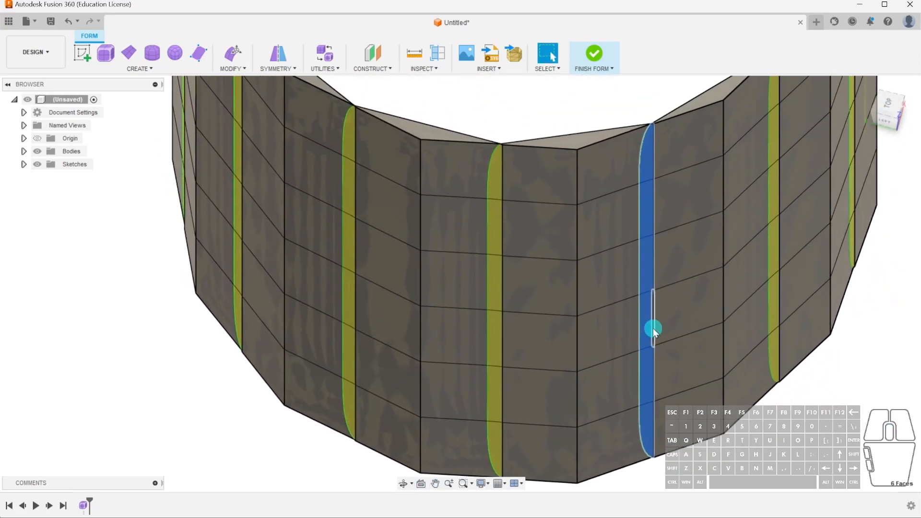
{"action": "key", "text": "Escape"}
Try to delete the curved symmetry edges together with one adjoining wall face, and undo the deletion.
{"action": "left_click", "coordinate": [645, 148]}
{"action": "left_click", "coordinate": [639, 210], "text": "shift"}
{"action": "left_click", "coordinate": [639, 275], "text": "shift"}
{"action": "left_click", "coordinate": [639, 327], "text": "shift"}
{"action": "left_click", "coordinate": [637, 373], "text": "shift"}
{"action": "left_click", "coordinate": [643, 436], "text": "shift"}
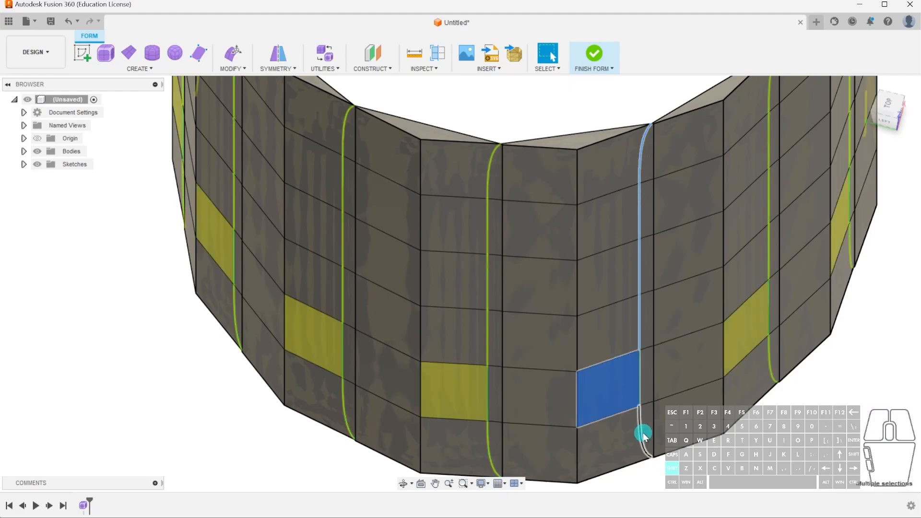
{"action": "key", "text": "Delete"}
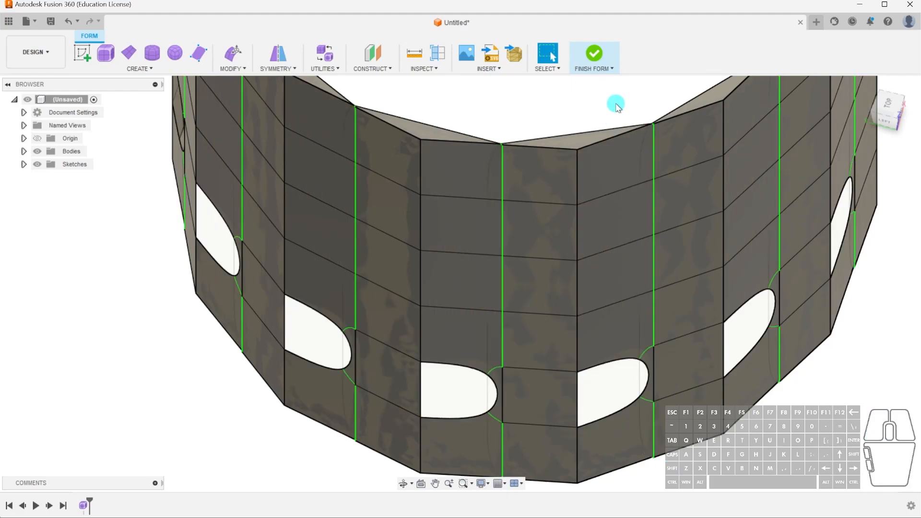
{"action": "key", "text": "ctrl+z"}
Delete the full-height column of six curved green symmetry edges beside the rib seam.
{"action": "middle_click_drag", "start_coordinate": [616, 399], "coordinate": [582, 391], "text": "shift"}
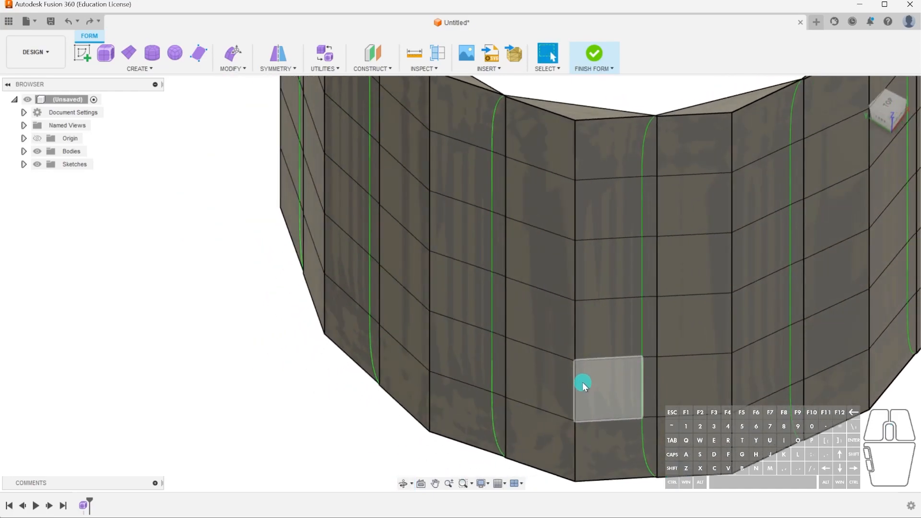
{"action": "left_click", "coordinate": [582, 377]}
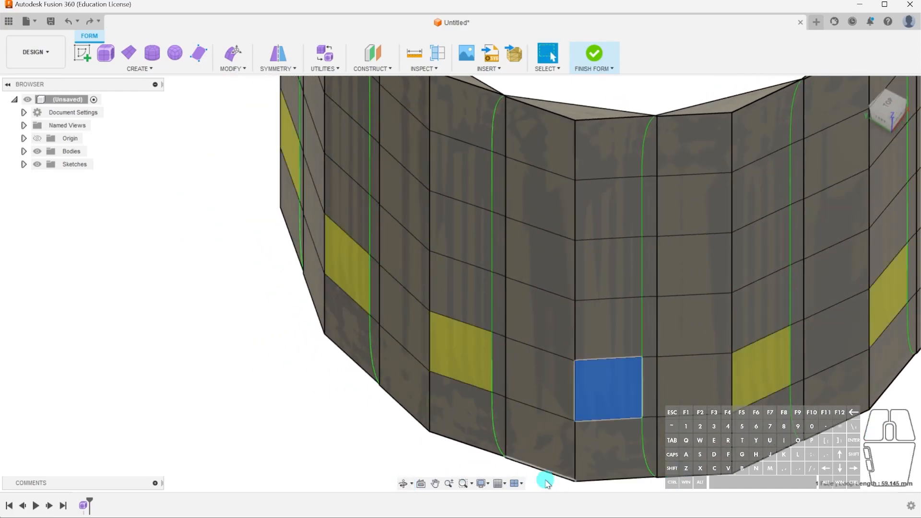
{"action": "left_click", "coordinate": [409, 449]}
{"action": "left_click", "coordinate": [641, 437]}
{"action": "left_click", "coordinate": [642, 372], "text": "shift"}
{"action": "left_click", "coordinate": [642, 343], "text": "shift"}
{"action": "left_click", "coordinate": [641, 268], "text": "shift"}
{"action": "left_click", "coordinate": [643, 208], "text": "shift"}
{"action": "left_click", "coordinate": [645, 153], "text": "shift"}
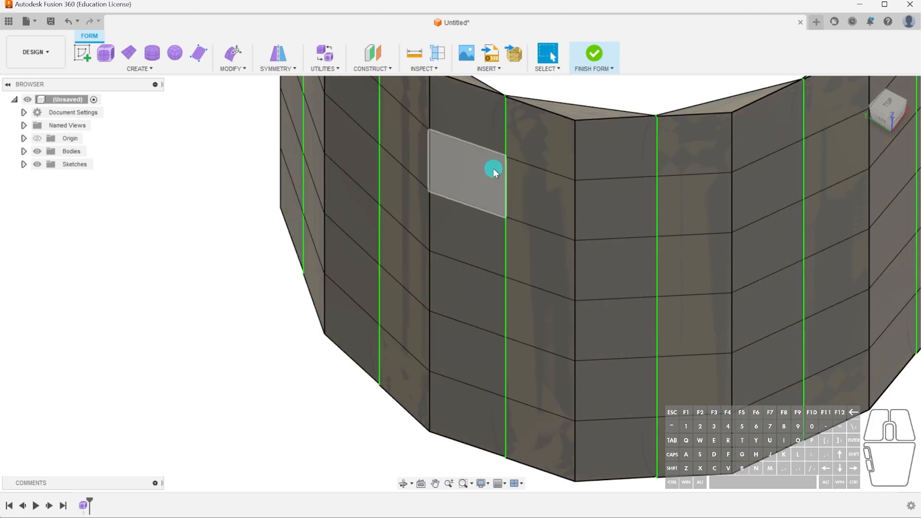
{"action": "scroll", "coordinate": [696, 319], "scroll_direction": "down", "scroll_amount": 4}
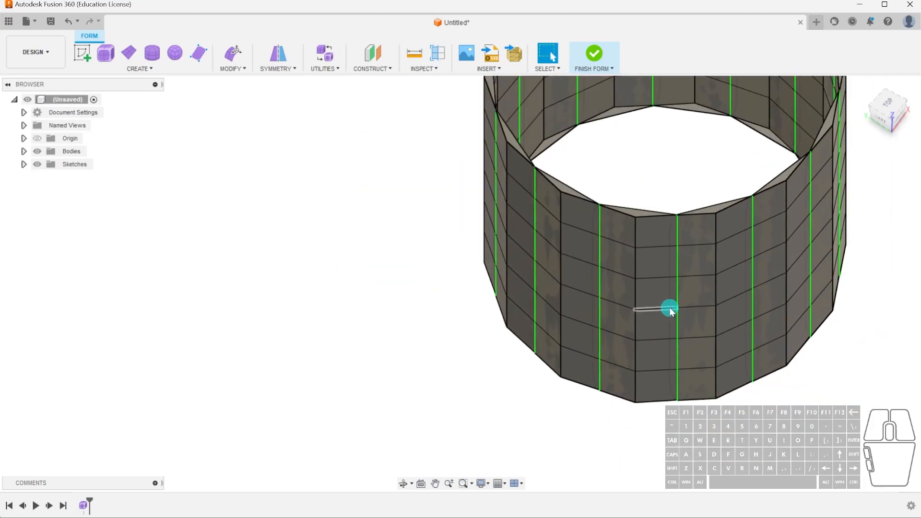
Inspect the rib seams, finish the form to check its conversion, and undo the finish to return to form editing.
{"action": "middle_click_drag", "start_coordinate": [767, 430], "coordinate": [691, 311], "text": "shift"}
{"action": "scroll", "coordinate": [664, 244], "scroll_direction": "up", "scroll_amount": 5}
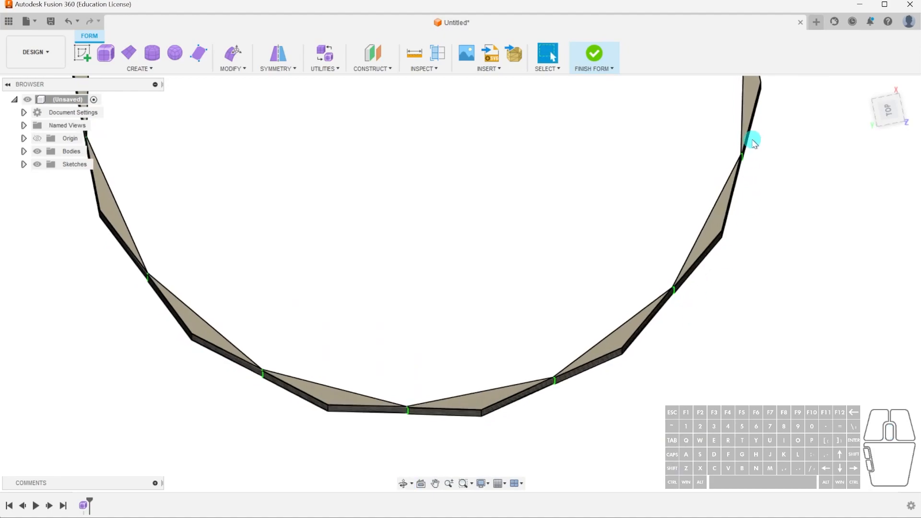
{"action": "middle_click_drag", "start_coordinate": [726, 239], "coordinate": [745, 269], "text": "shift"}
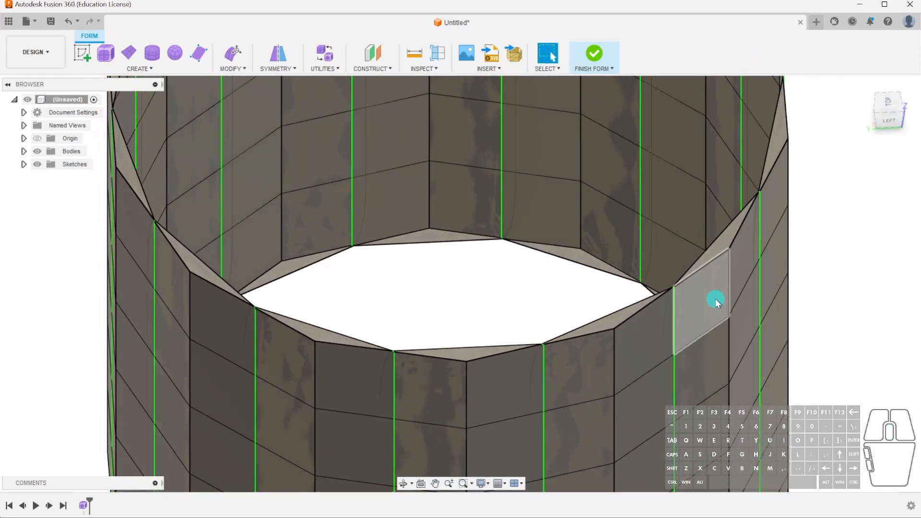
{"action": "scroll", "coordinate": [643, 414], "scroll_direction": "down", "scroll_amount": 6}
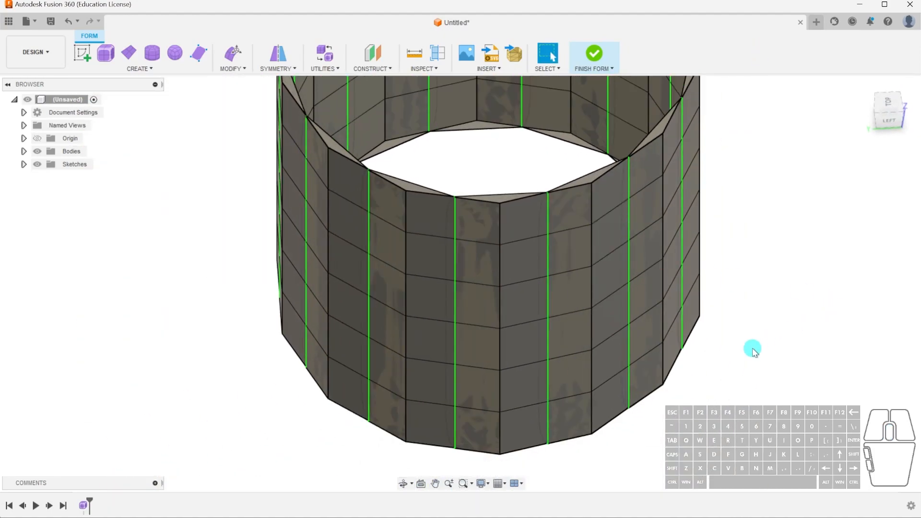
{"action": "left_click", "coordinate": [585, 57]}
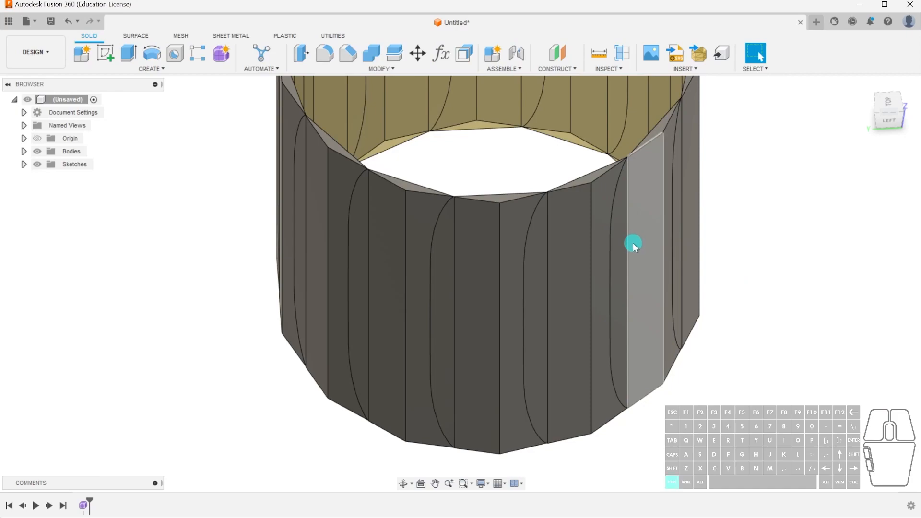
{"action": "key", "text": "ctrl+z"}
{"action": "left_click", "coordinate": [808, 200]}
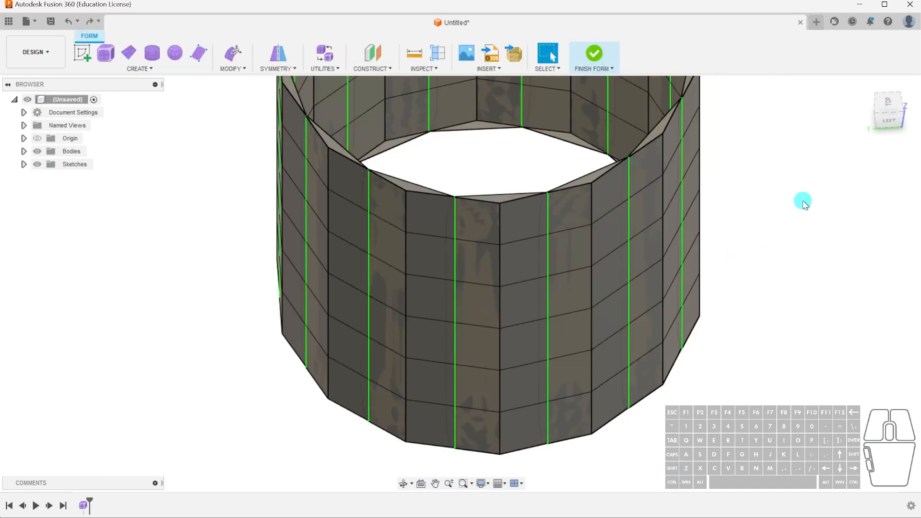
Scale the edge loops at the pot's mid-height outward by a factor of about 1.42 with Edit Form.
{"action": "scroll", "coordinate": [674, 267], "scroll_direction": "down", "scroll_amount": 2}
{"action": "middle_click_drag", "start_coordinate": [676, 270], "coordinate": [681, 239], "text": "shift"}
{"action": "double_click", "coordinate": [581, 237]}
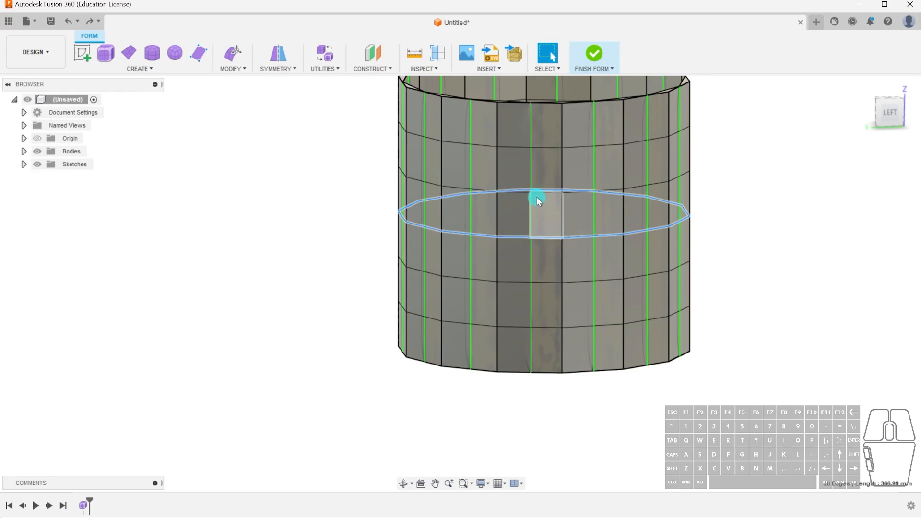
{"action": "scroll", "coordinate": [531, 182], "scroll_direction": "down", "scroll_amount": 1}
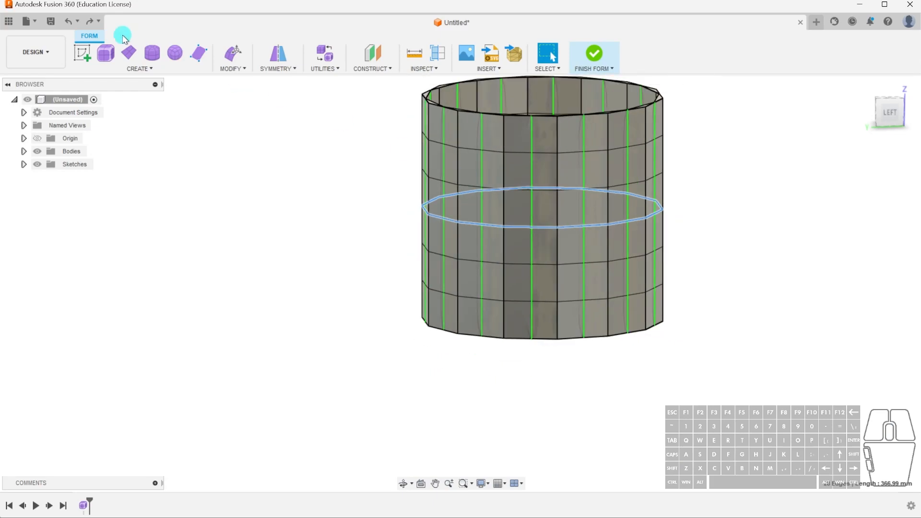
{"action": "left_click", "coordinate": [233, 53]}
{"action": "left_click", "coordinate": [914, 124]}
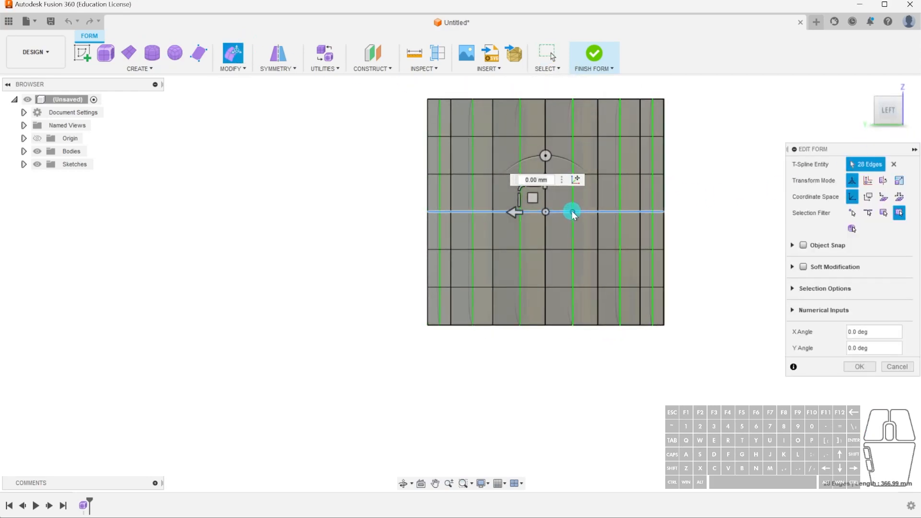
{"action": "left_click_drag", "start_coordinate": [514, 210], "coordinate": [539, 212]}
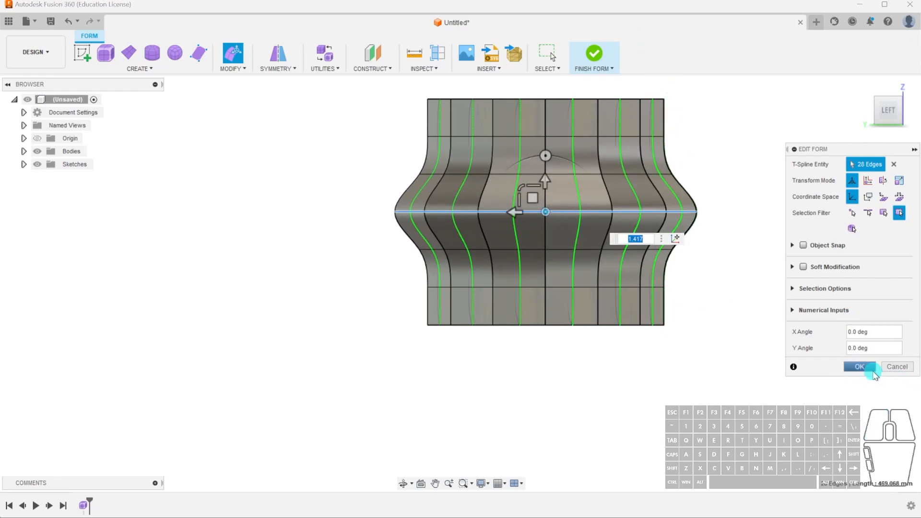
{"action": "left_click", "coordinate": [859, 367]}
{"action": "left_click", "coordinate": [488, 339]}
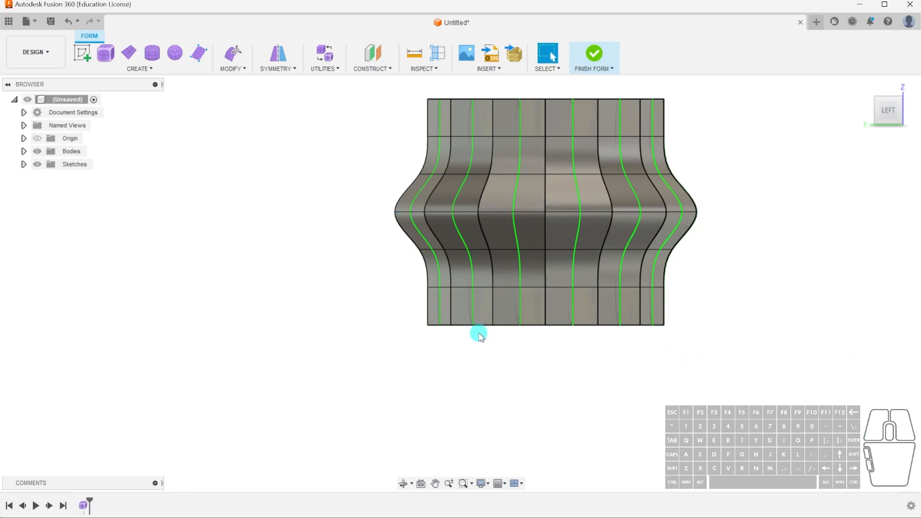
Scale the pot's upper and lower rim edge loops inward by a factor of about 0.892 with Edit Form.
{"action": "middle_click_drag", "start_coordinate": [622, 221], "coordinate": [618, 234]}
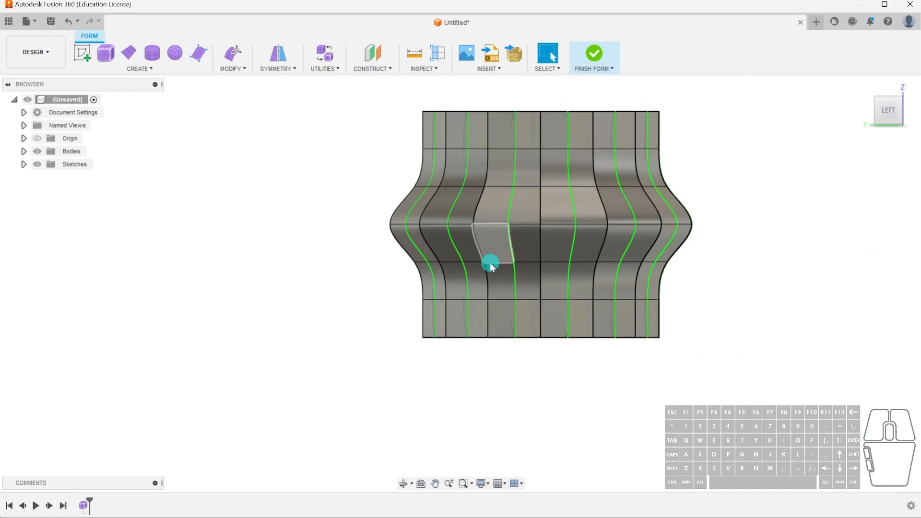
{"action": "left_click_drag", "start_coordinate": [391, 317], "coordinate": [688, 368]}
{"action": "left_click_drag", "start_coordinate": [407, 98], "coordinate": [701, 125], "text": "shift"}
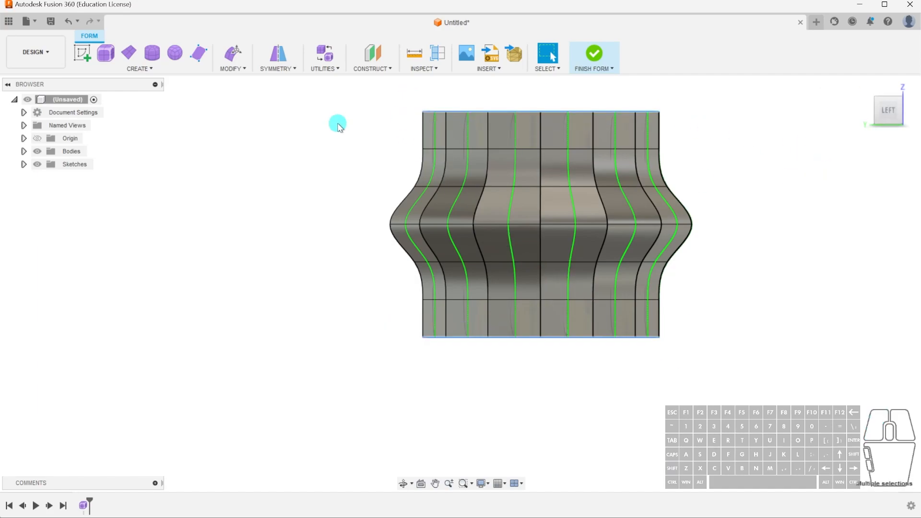
{"action": "left_click", "coordinate": [233, 52]}
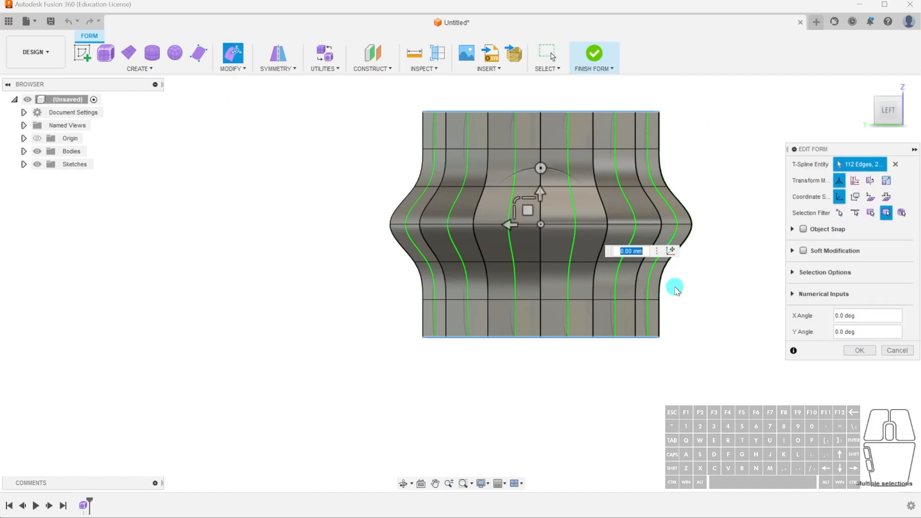
{"action": "left_click_drag", "start_coordinate": [541, 224], "coordinate": [546, 223]}
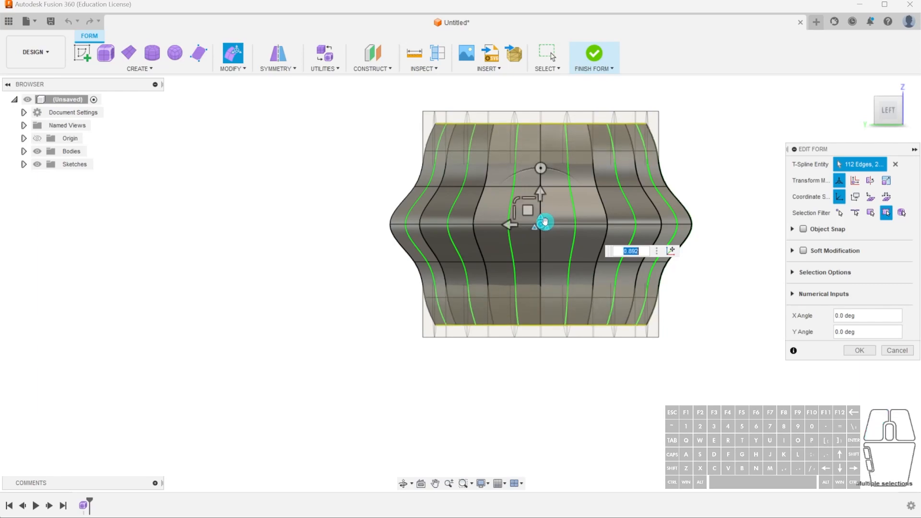
{"action": "left_click", "coordinate": [853, 352]}
{"action": "left_click", "coordinate": [640, 365]}
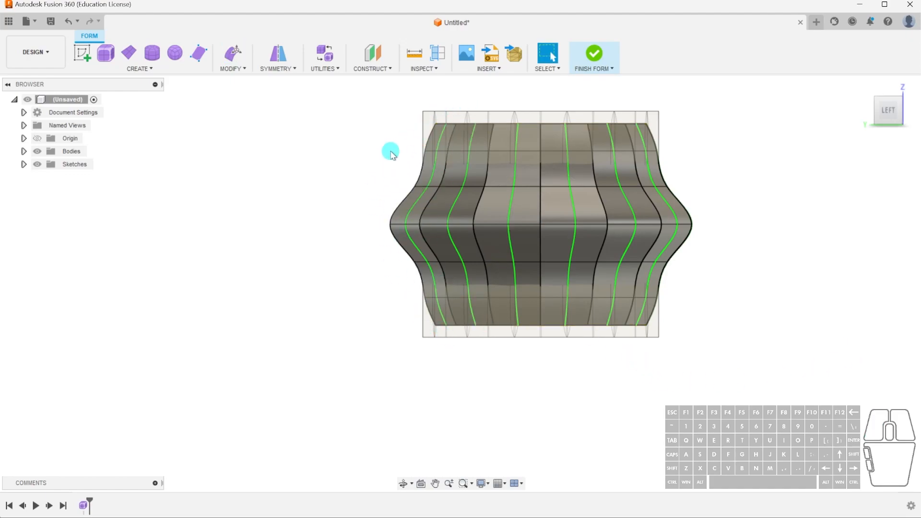
Scale the two edge loops directly above and below mid-height outward by a factor of about 1.149 with Edit Form.
{"action": "left_click_drag", "start_coordinate": [391, 171], "coordinate": [706, 195]}
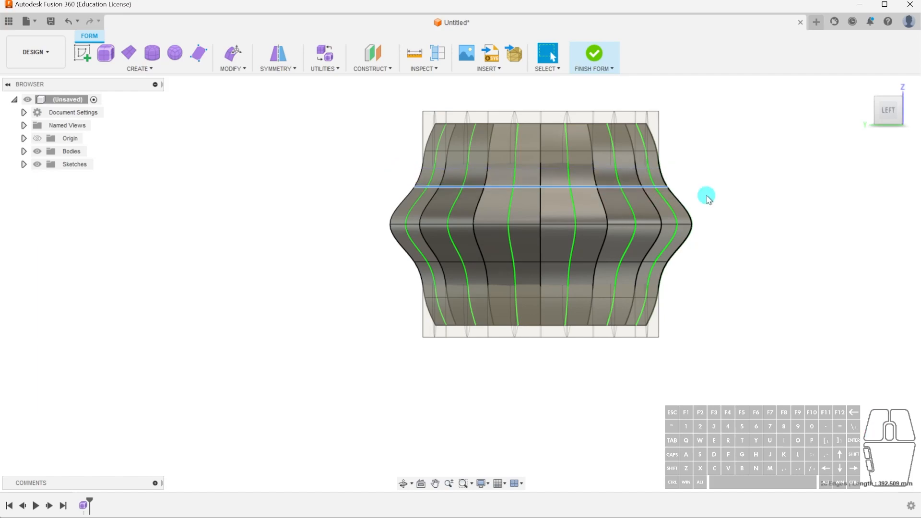
{"action": "left_click_drag", "start_coordinate": [387, 255], "coordinate": [697, 274], "text": "shift"}
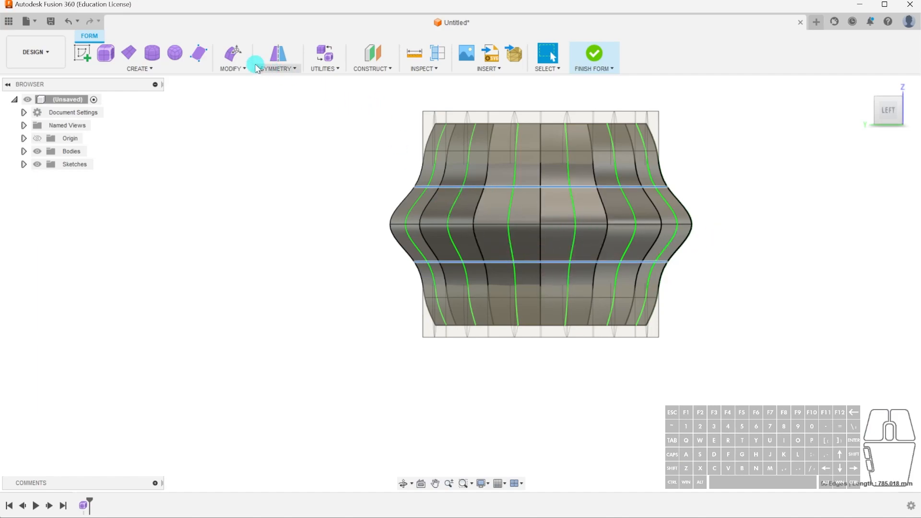
{"action": "left_click", "coordinate": [234, 54]}
{"action": "left_click_drag", "start_coordinate": [539, 229], "coordinate": [533, 226]}
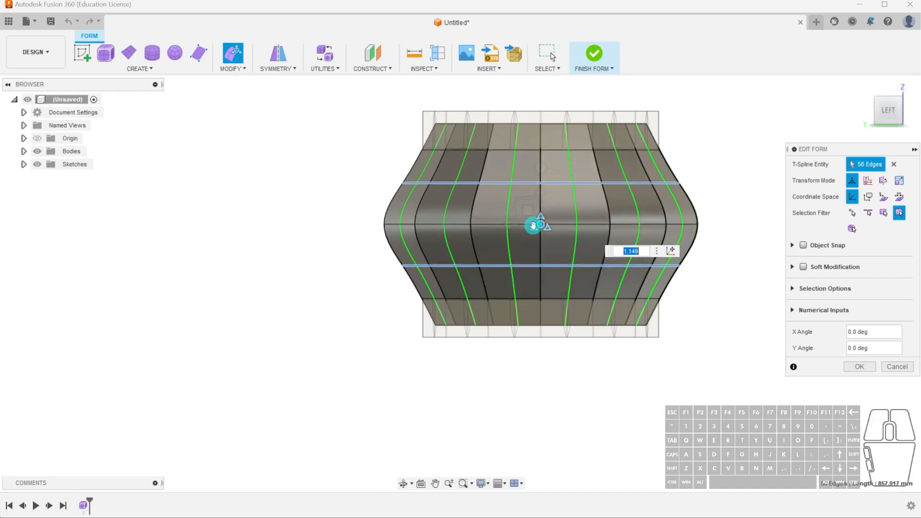
{"action": "left_click", "coordinate": [859, 366]}
Scale the single mid-height edge loop slightly inward with Edit Form to round off the pot's bulge.
{"action": "left_click_drag", "start_coordinate": [375, 207], "coordinate": [751, 242]}
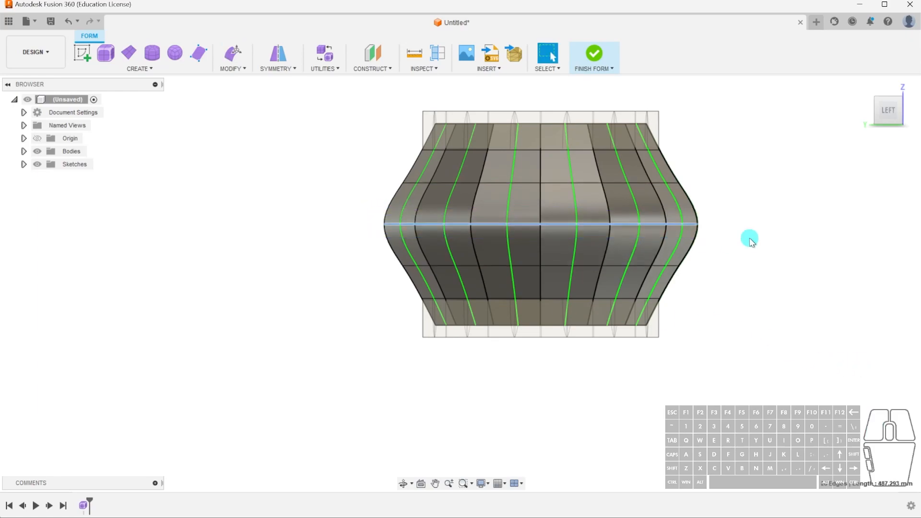
{"action": "left_click", "coordinate": [233, 53]}
{"action": "left_click_drag", "start_coordinate": [540, 222], "coordinate": [544, 222]}
{"action": "left_click", "coordinate": [860, 367]}
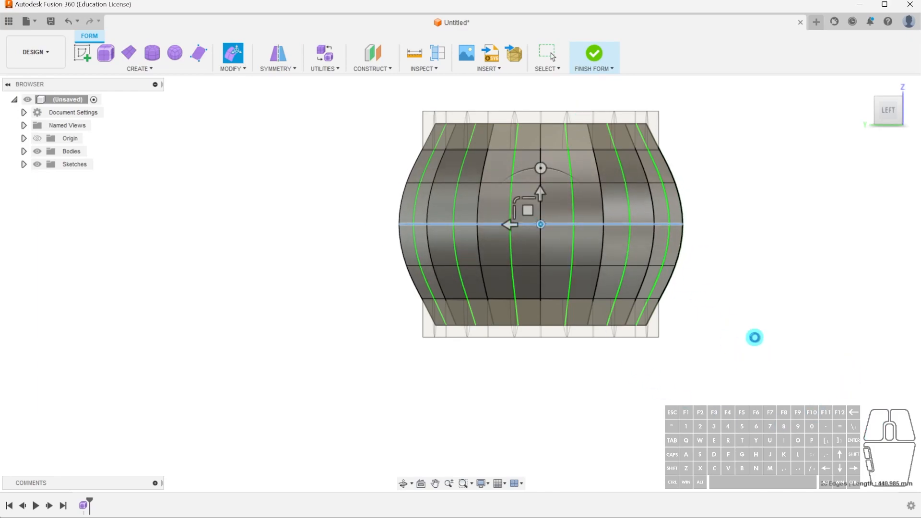
Inspect the rounded profile, finish the form to check its conversion, and reopen it for form editing.
{"action": "left_click", "coordinate": [754, 206]}
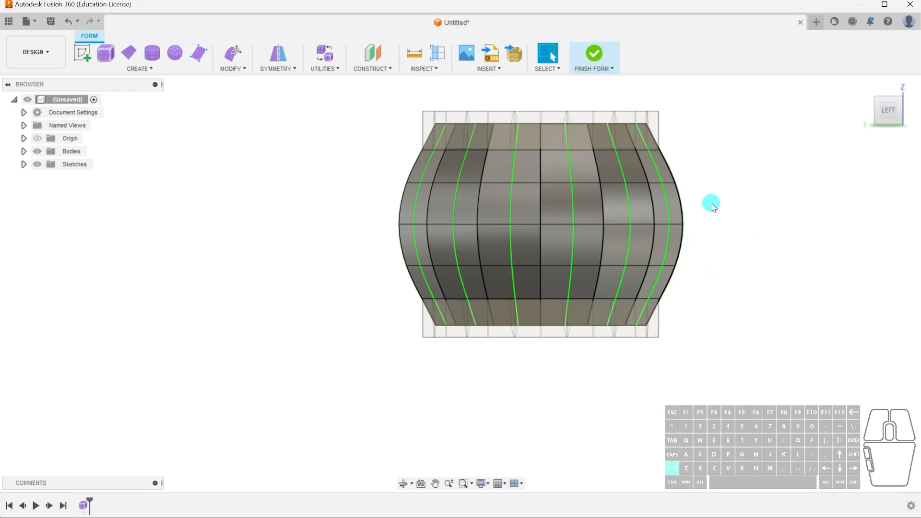
{"action": "middle_click_drag", "start_coordinate": [707, 193], "coordinate": [710, 226], "text": "shift"}
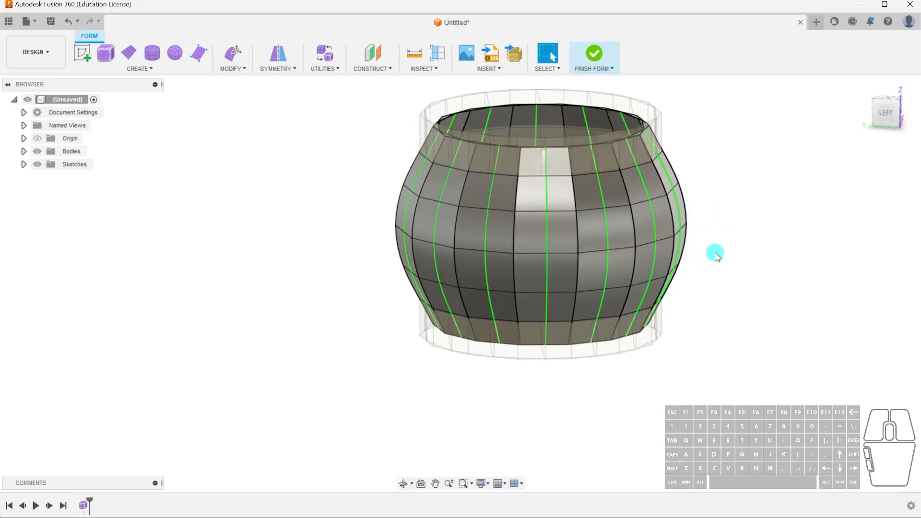
{"action": "middle_click_drag", "start_coordinate": [704, 259], "coordinate": [708, 263], "text": "shift"}
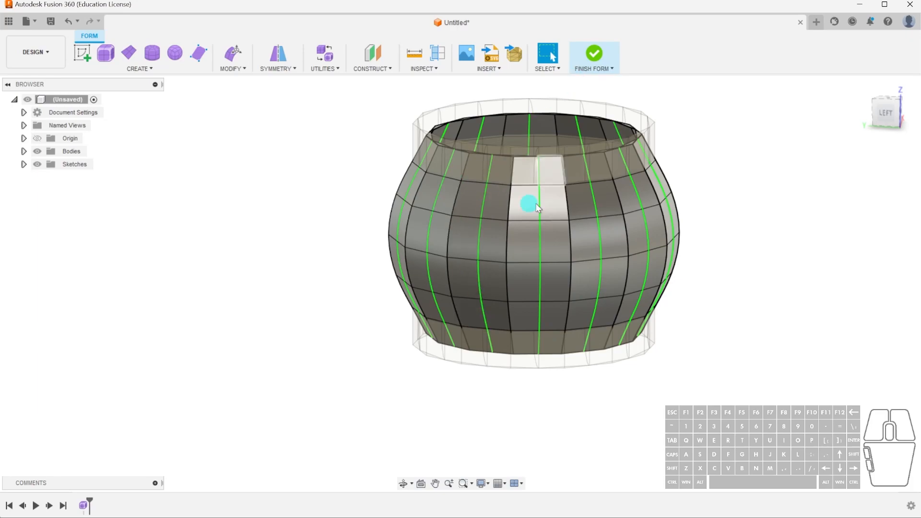
{"action": "scroll", "coordinate": [650, 133], "scroll_direction": "up", "scroll_amount": 2}
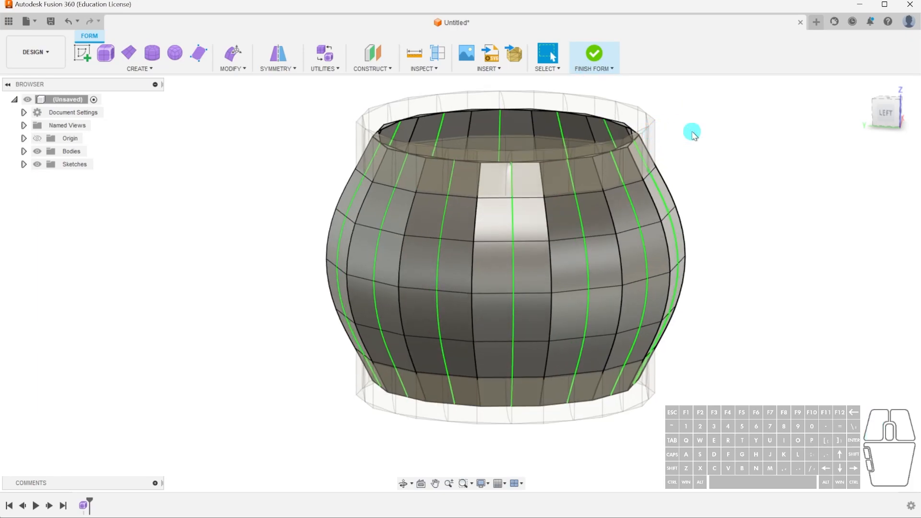
{"action": "left_click", "coordinate": [596, 56]}
{"action": "double_click", "coordinate": [84, 506]}
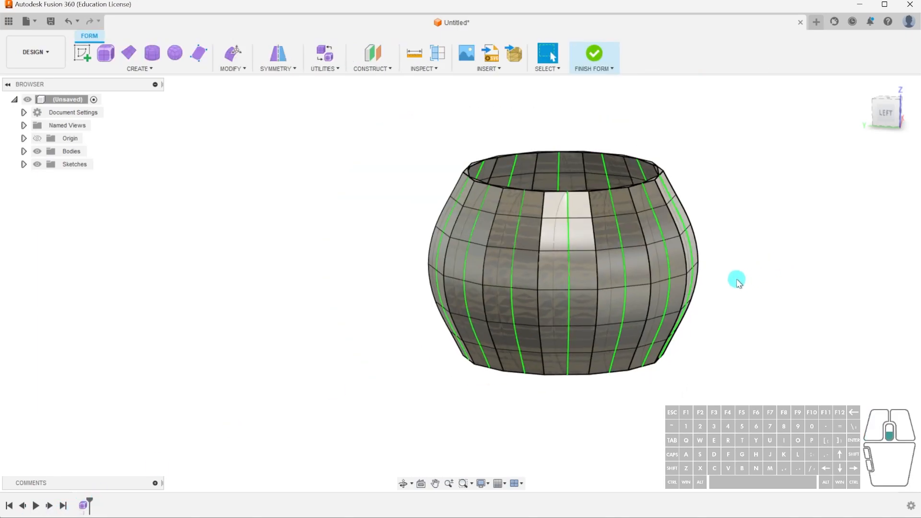
{"action": "middle_click_drag", "start_coordinate": [570, 301], "coordinate": [671, 291], "text": "shift"}
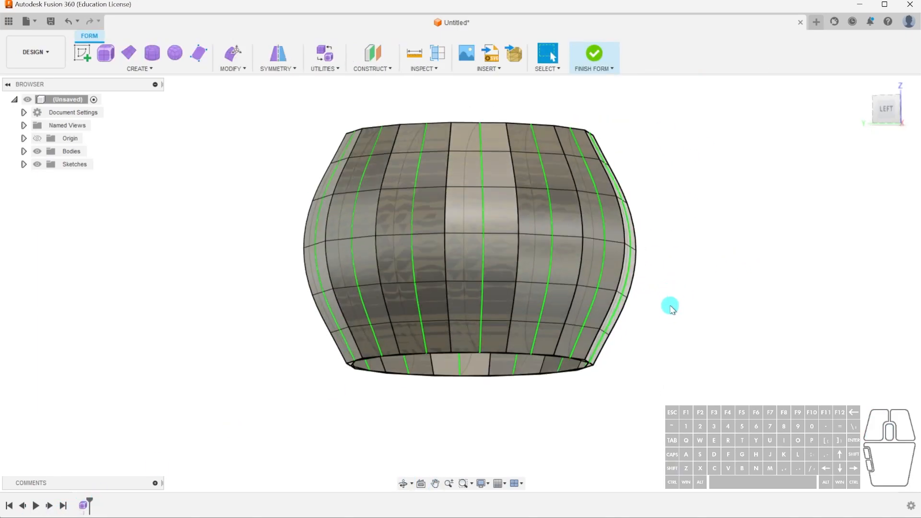
{"action": "middle_click_drag", "start_coordinate": [517, 168], "coordinate": [523, 186], "text": "shift"}
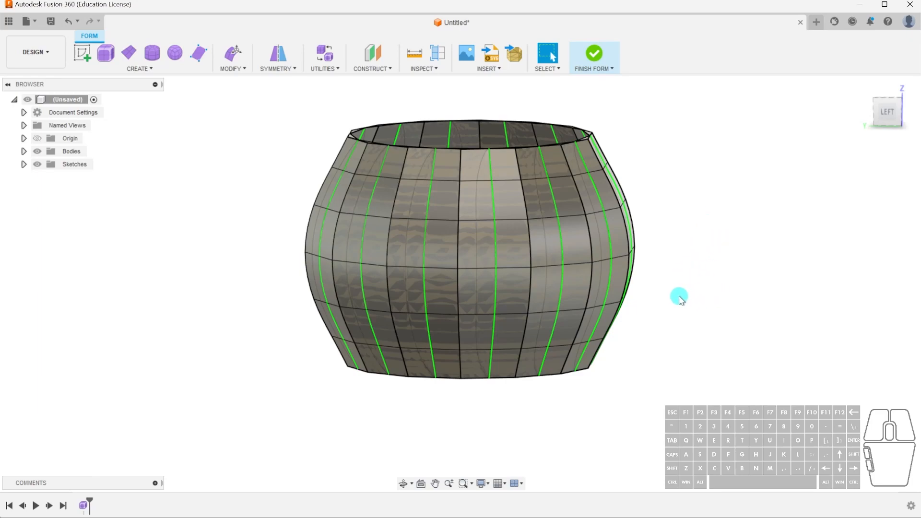
{"action": "scroll", "coordinate": [480, 230], "scroll_direction": "down", "scroll_amount": 2}
Select the entire form and stretch it vertically by a factor of about 1.378 with Edit Form.
{"action": "left_click_drag", "start_coordinate": [331, 115], "coordinate": [690, 377]}
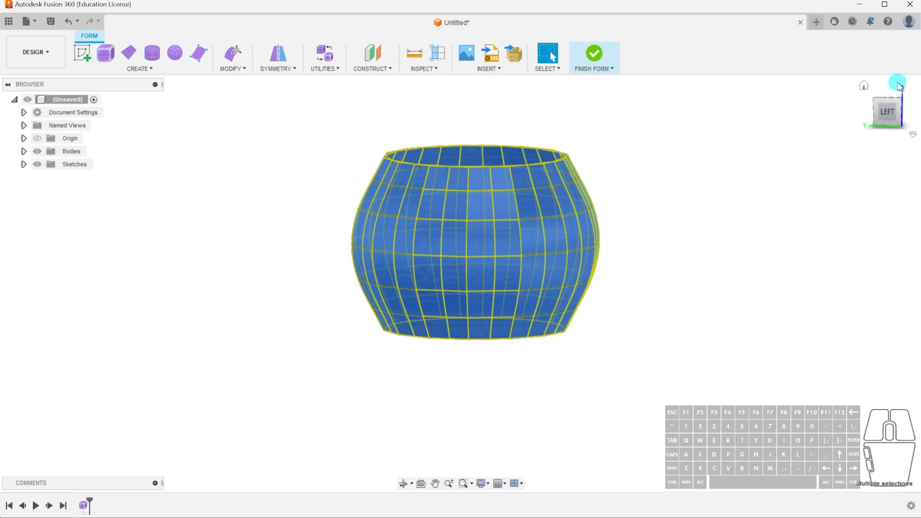
{"action": "left_click", "coordinate": [888, 111]}
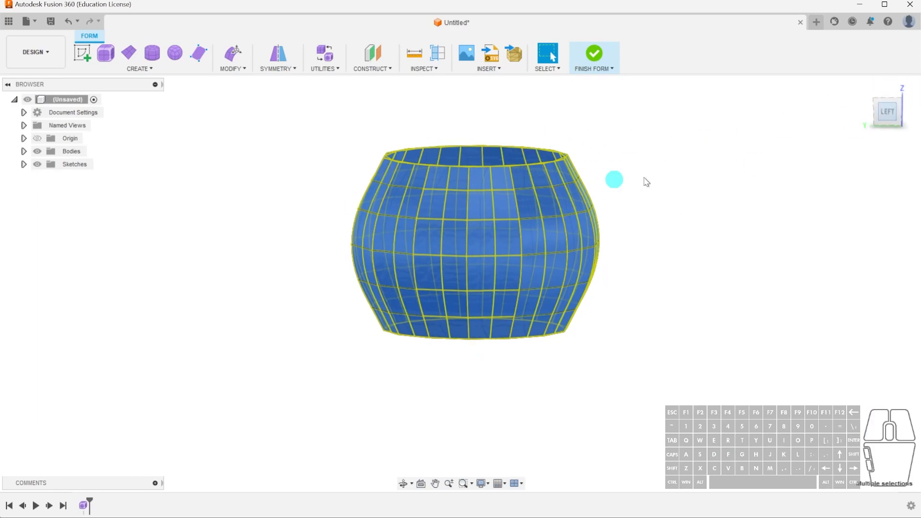
{"action": "left_click", "coordinate": [234, 58]}
{"action": "mouse_move", "coordinate": [458, 215]}
{"action": "left_mouse_down"}
{"action": "mouse_move", "coordinate": [458, 200]}
{"action": "mouse_move", "coordinate": [460, 217]}
{"action": "mouse_move", "coordinate": [462, 210]}
{"action": "left_mouse_up"}
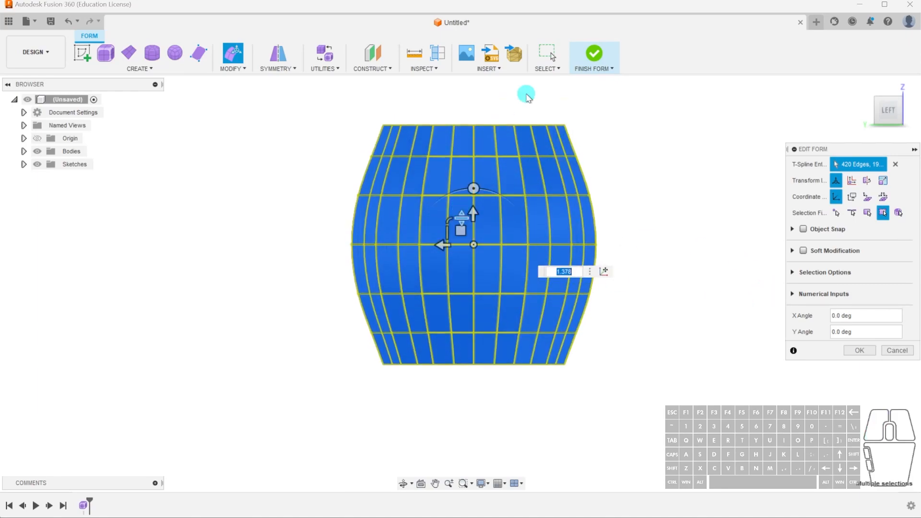
{"action": "left_click", "coordinate": [857, 350]}
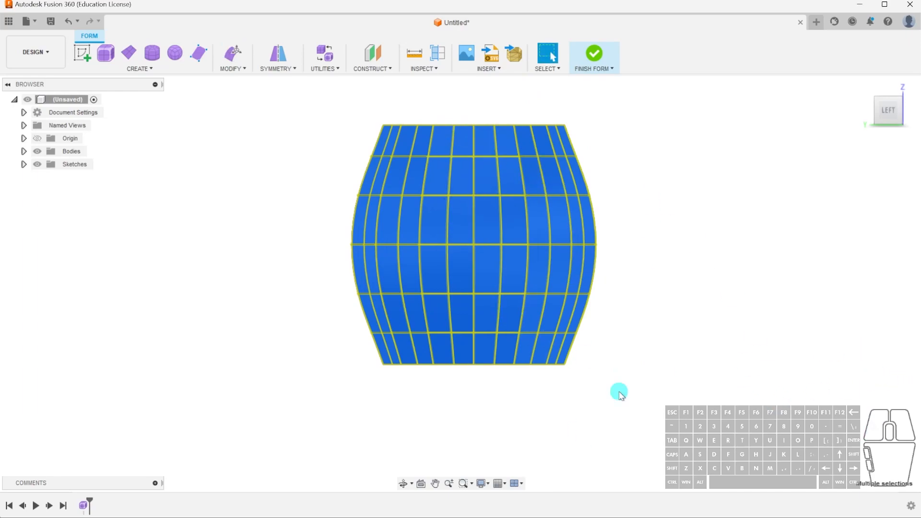
Finish the form to check how the taller pot converts, reopen it, and examine one of its full-height vertical edge rows.
{"action": "left_click", "coordinate": [707, 251]}
{"action": "middle_click_drag", "start_coordinate": [660, 333], "coordinate": [656, 279], "text": "shift"}
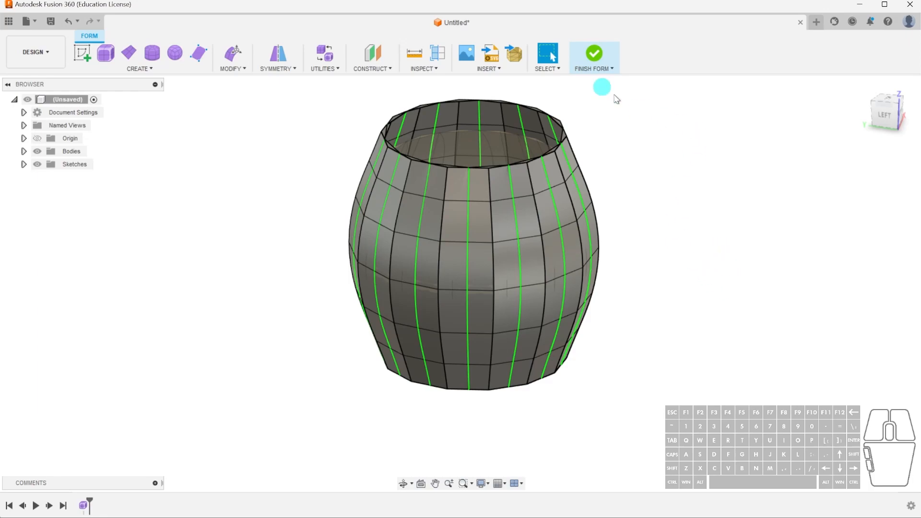
{"action": "left_click", "coordinate": [605, 55]}
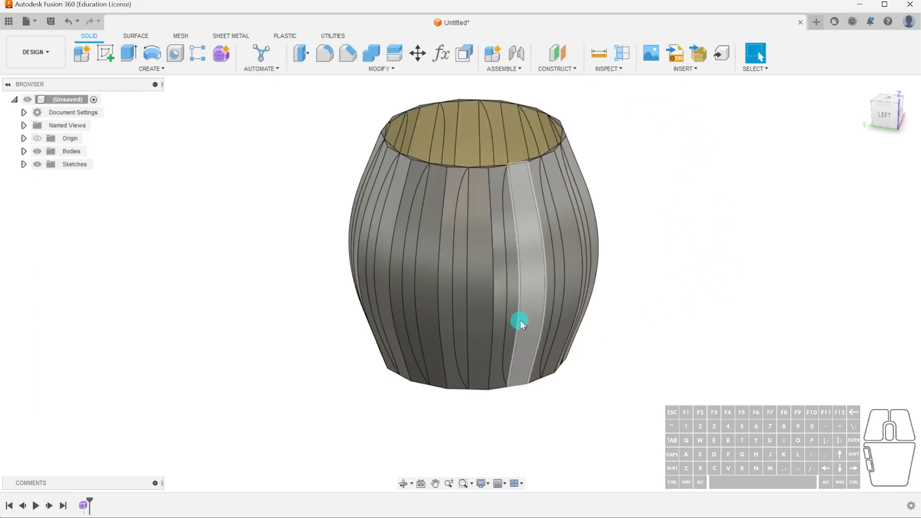
{"action": "double_click", "coordinate": [84, 506]}
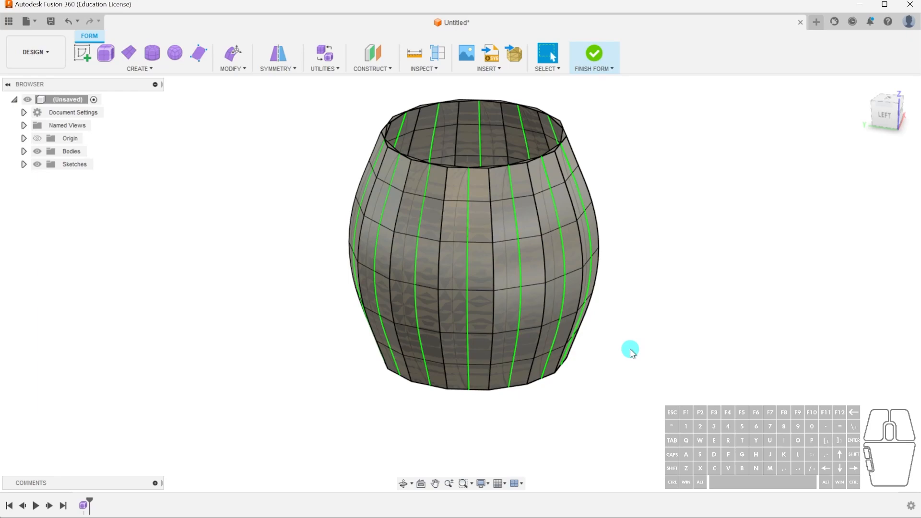
{"action": "double_click", "coordinate": [492, 264]}
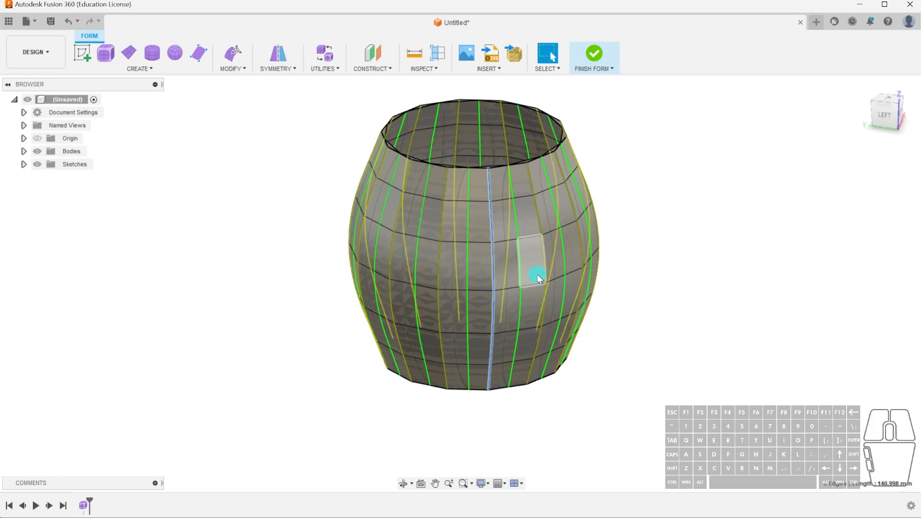
{"action": "left_click", "coordinate": [623, 273]}
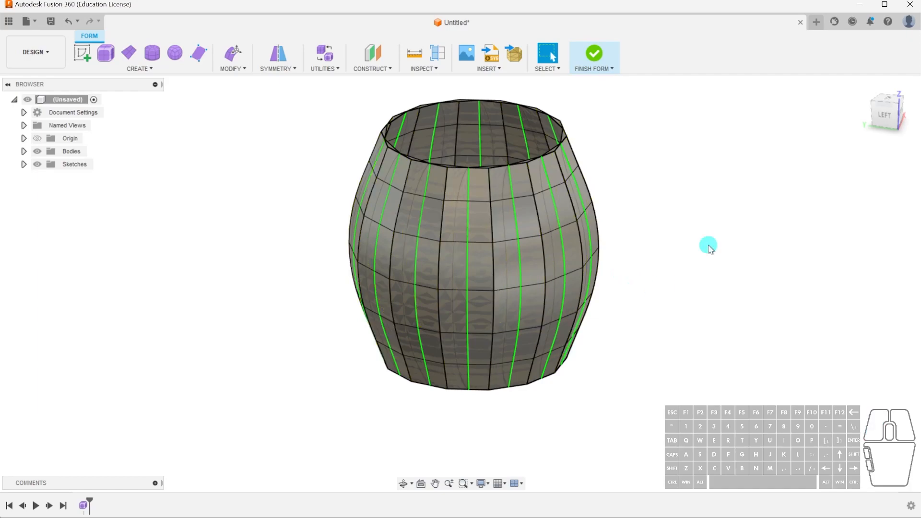
Try a window selection above the pot's lowest face row and check the Select Through setting in the selection filters.
{"action": "left_click", "coordinate": [886, 121]}
{"action": "left_click_drag", "start_coordinate": [311, 106], "coordinate": [611, 357]}
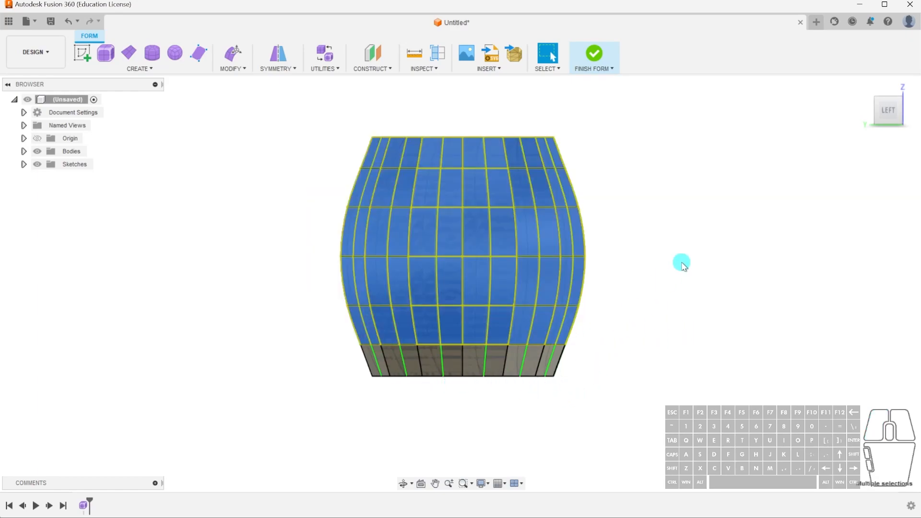
{"action": "middle_click_drag", "start_coordinate": [619, 241], "coordinate": [669, 300], "text": "shift"}
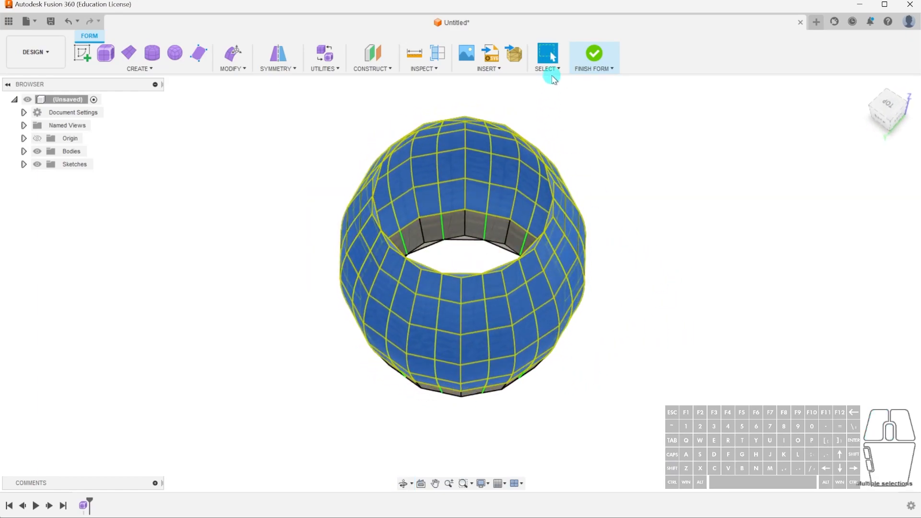
{"action": "left_click", "coordinate": [559, 70]}
{"action": "mouse_move", "coordinate": [576, 159]}
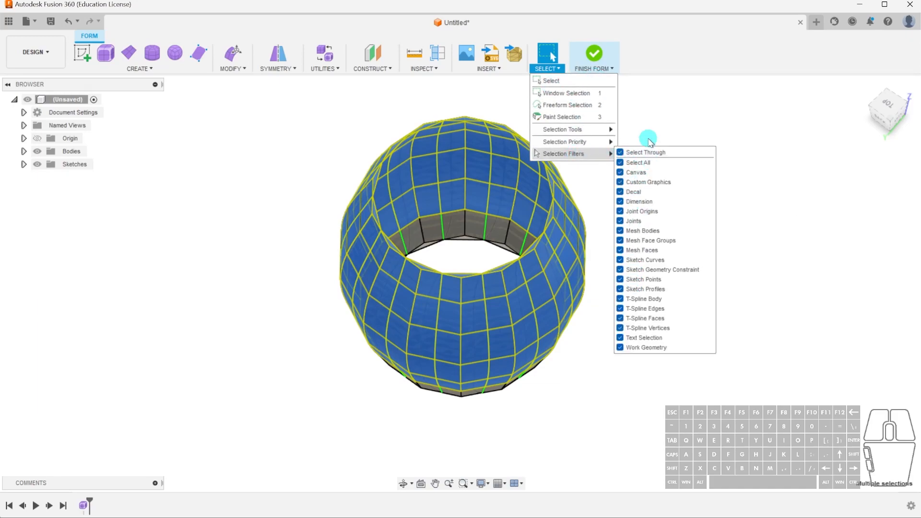
{"action": "left_click", "coordinate": [784, 162]}
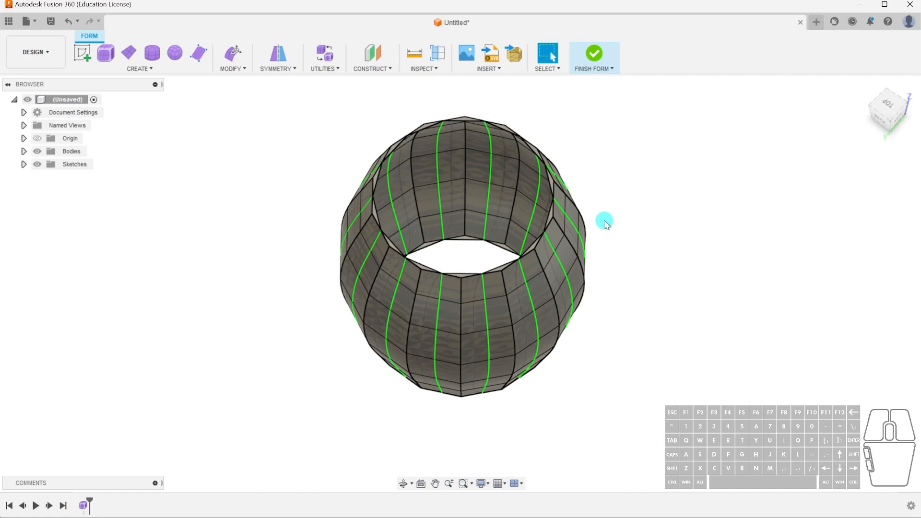
{"action": "left_click", "coordinate": [905, 110]}
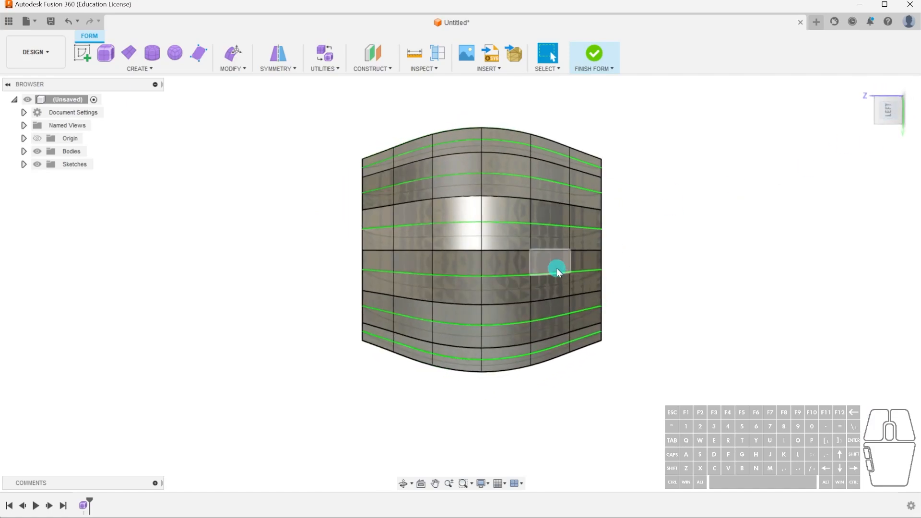
{"action": "left_click", "coordinate": [916, 99]}
Select the five face rows above the lowest one and rotate them 40 degrees about the pot's vertical axis with Edit Form.
{"action": "left_click_drag", "start_coordinate": [333, 145], "coordinate": [669, 403]}
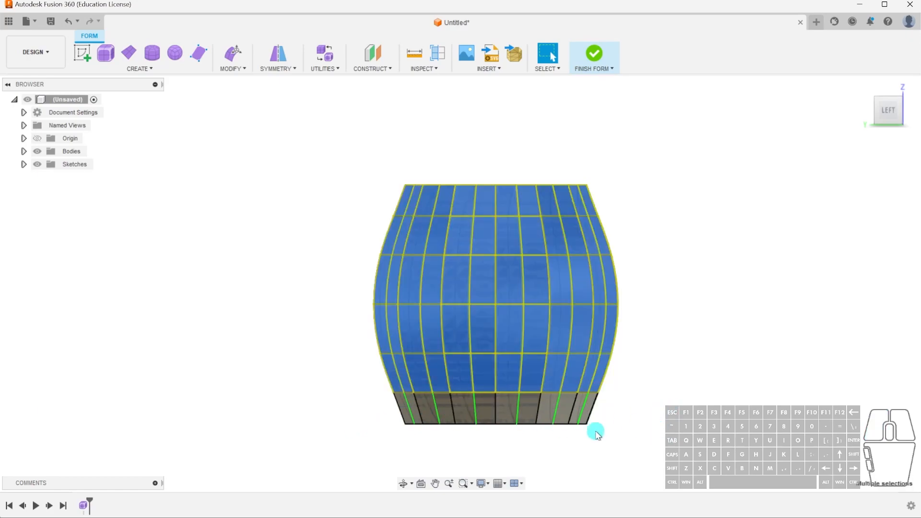
{"action": "mouse_move", "coordinate": [619, 312]}
{"action": "middle_mouse_down", "text": "shift"}
{"action": "mouse_move", "coordinate": [630, 302]}
{"action": "mouse_move", "coordinate": [718, 308]}
{"action": "mouse_move", "coordinate": [628, 318]}
{"action": "middle_mouse_up", "text": "shift"}
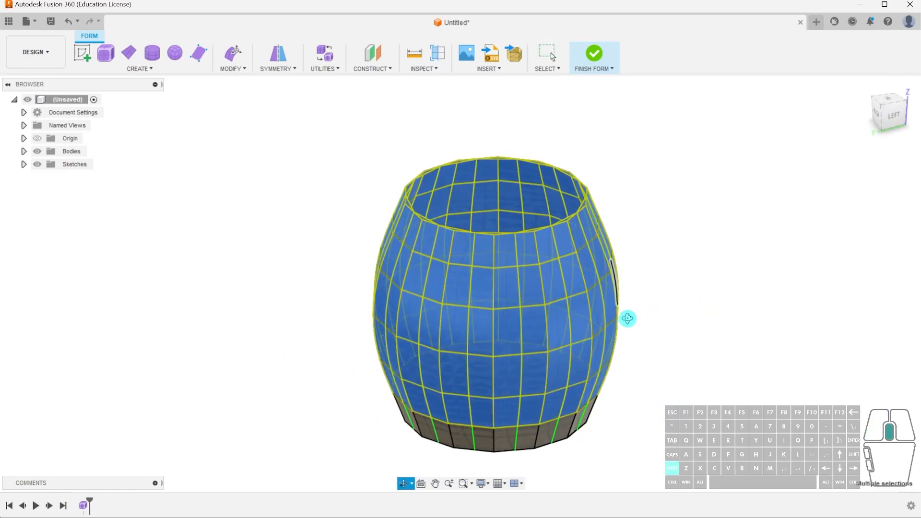
{"action": "left_click", "coordinate": [891, 119]}
{"action": "left_click", "coordinate": [236, 55]}
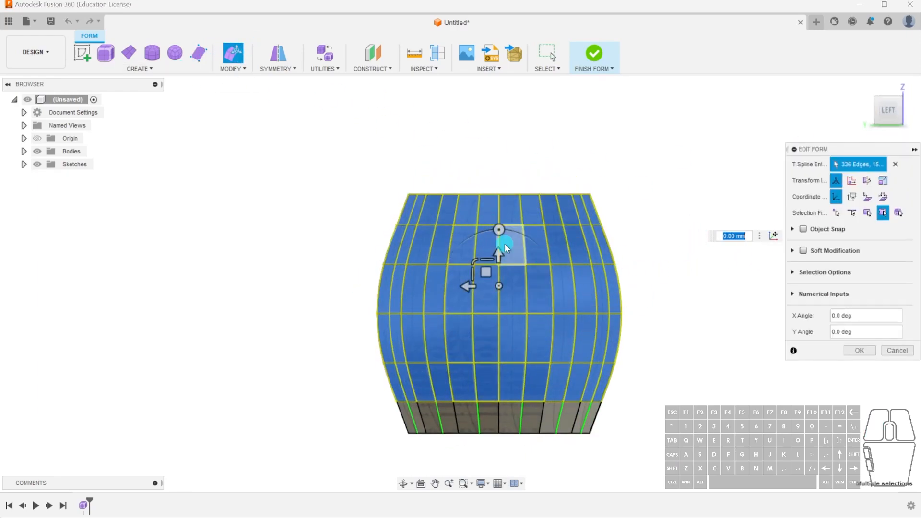
{"action": "middle_click_drag", "start_coordinate": [662, 240], "coordinate": [621, 289], "text": "shift"}
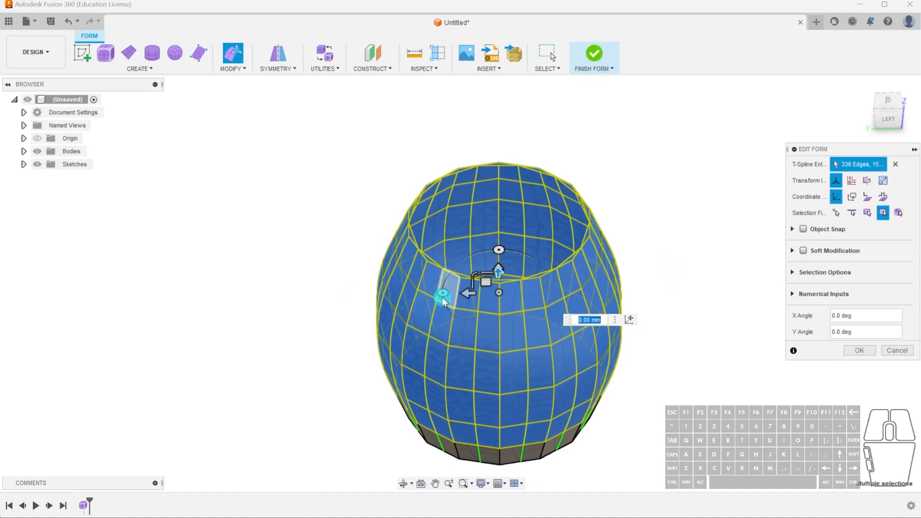
{"action": "left_click_drag", "start_coordinate": [442, 292], "coordinate": [475, 303]}
{"action": "middle_click_drag", "start_coordinate": [667, 331], "coordinate": [644, 327], "text": "shift"}
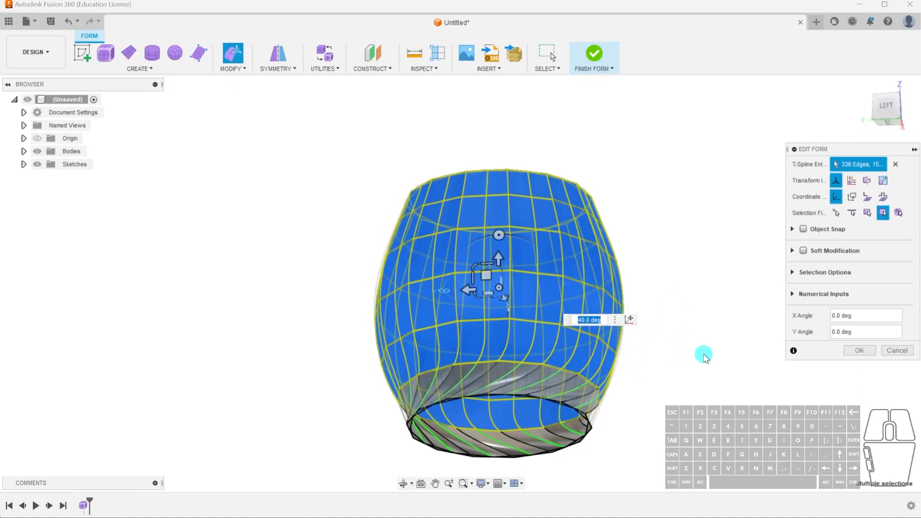
{"action": "left_click", "coordinate": [869, 356]}
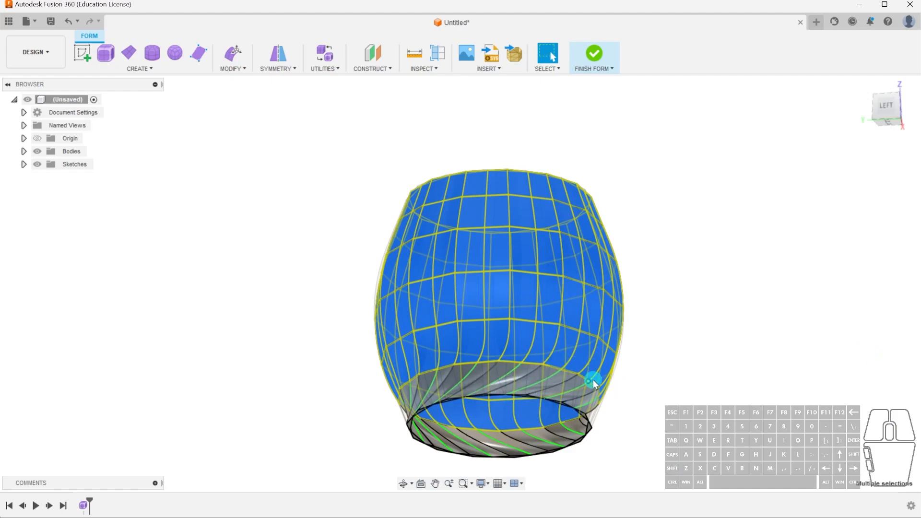
{"action": "left_click", "coordinate": [699, 330]}
{"action": "middle_click_drag", "start_coordinate": [663, 379], "coordinate": [661, 400], "text": "shift"}
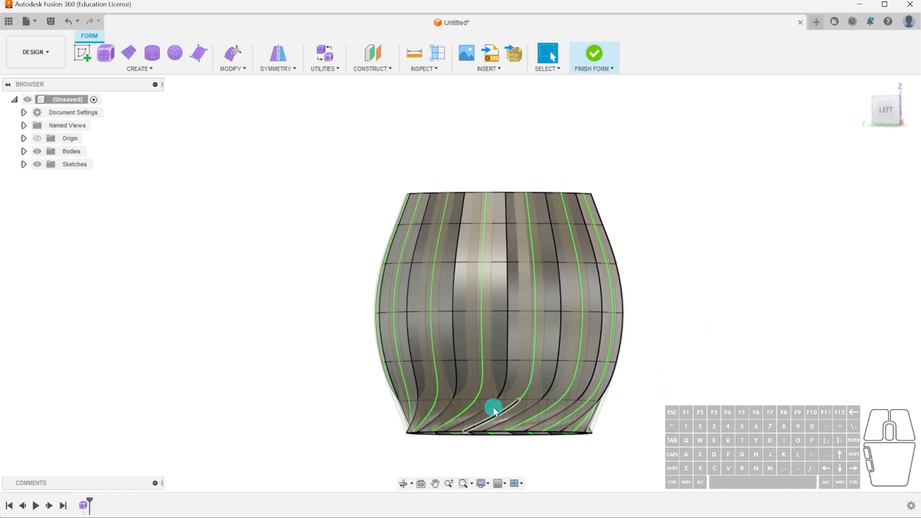
Select the top four face rows and rotate them 35 degrees about the vertical axis with Edit Form.
{"action": "scroll", "coordinate": [496, 417], "scroll_direction": "up", "scroll_amount": 3}
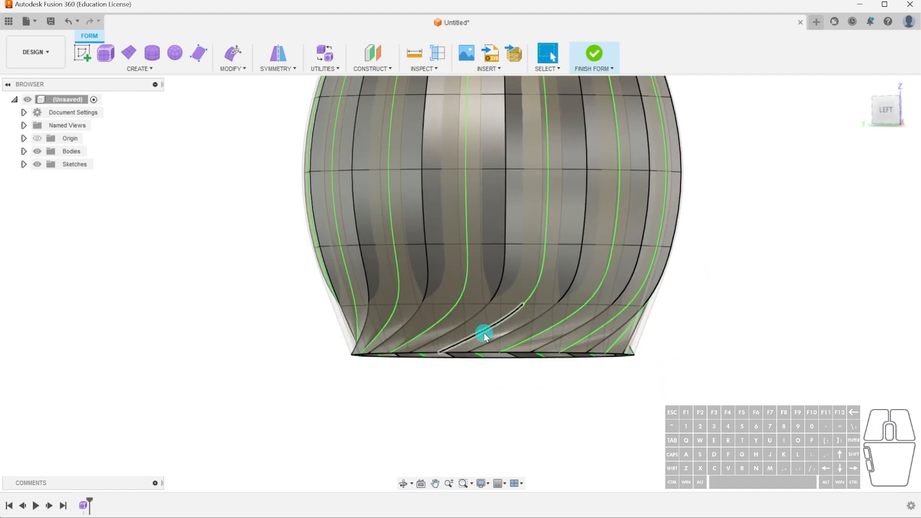
{"action": "scroll", "coordinate": [776, 347], "scroll_direction": "down", "scroll_amount": 3}
{"action": "left_click_drag", "start_coordinate": [428, 144], "coordinate": [757, 364]}
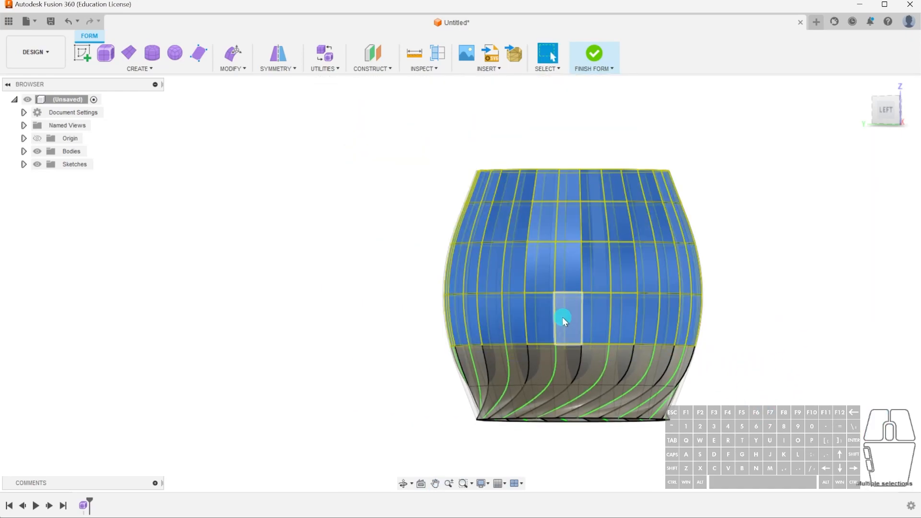
{"action": "left_click", "coordinate": [234, 54]}
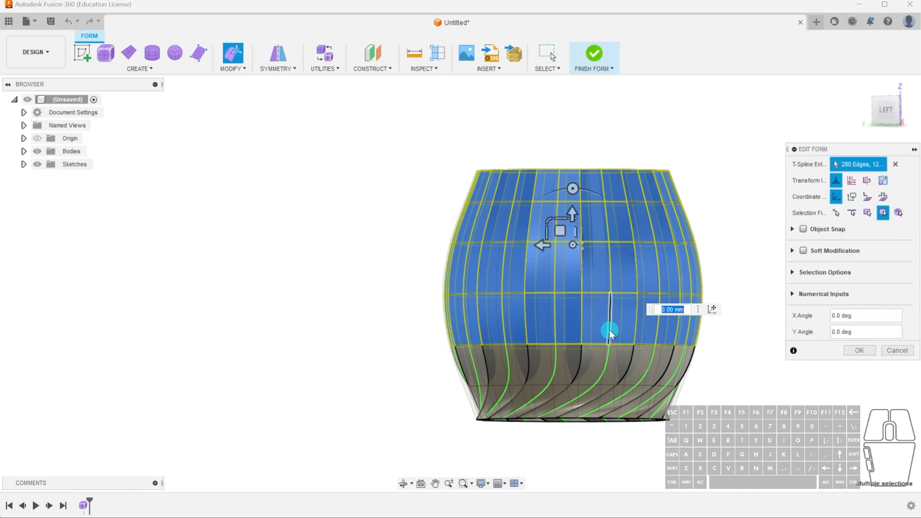
{"action": "middle_click_drag", "start_coordinate": [609, 317], "coordinate": [605, 304], "text": "shift"}
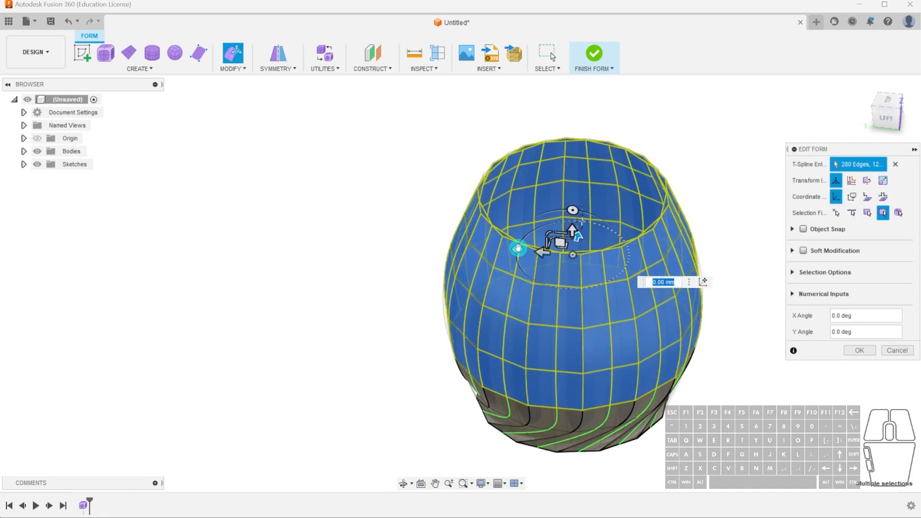
{"action": "left_click_drag", "start_coordinate": [518, 247], "coordinate": [537, 263]}
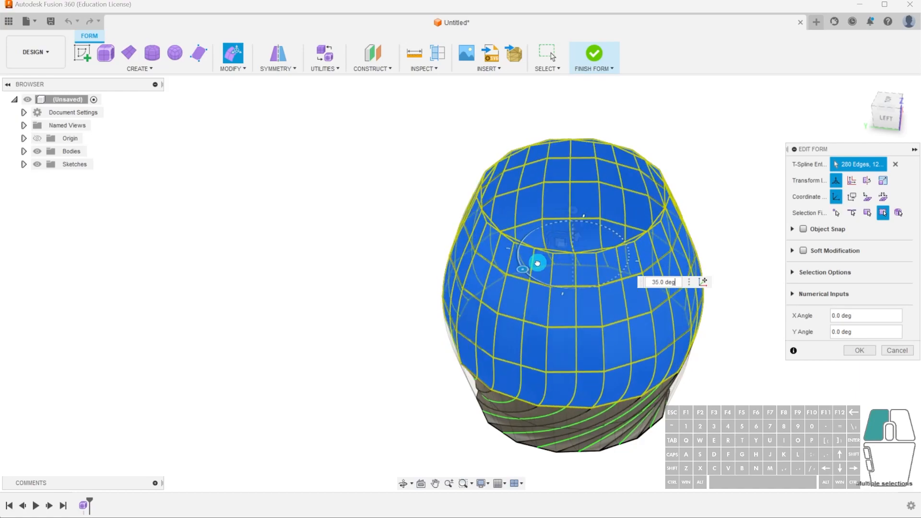
{"action": "left_click", "coordinate": [859, 350]}
{"action": "middle_click_drag", "start_coordinate": [716, 439], "coordinate": [698, 396], "text": "shift"}
{"action": "left_click", "coordinate": [707, 403]}
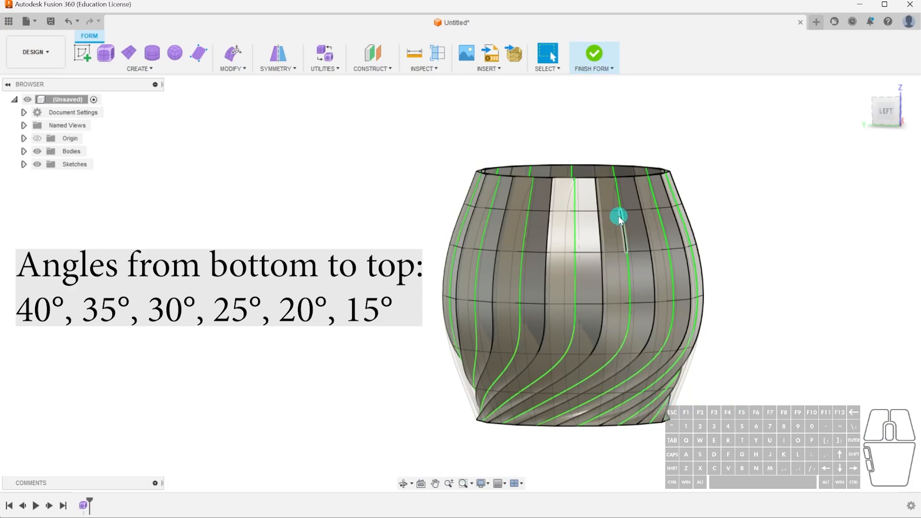
Select the top three face rows and rotate them 30 degrees about the vertical axis with Edit Form.
{"action": "left_click_drag", "start_coordinate": [402, 133], "coordinate": [762, 340]}
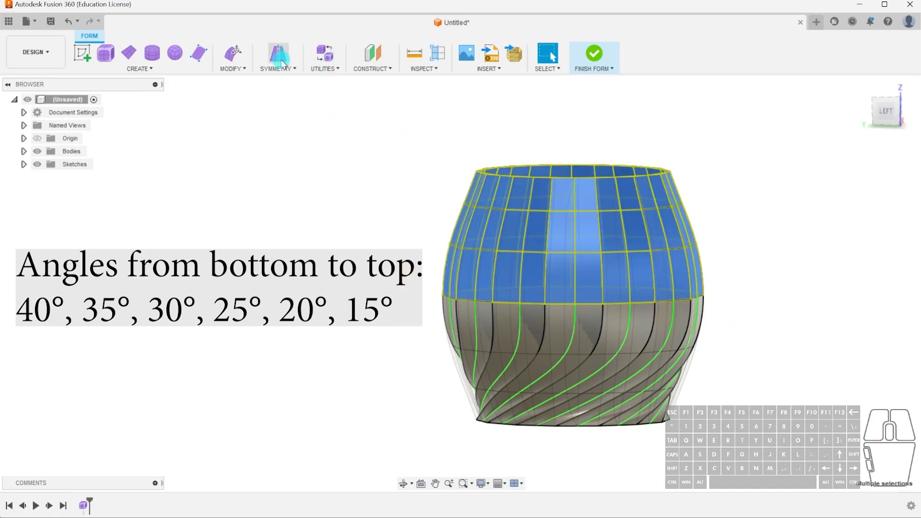
{"action": "left_click", "coordinate": [232, 59]}
{"action": "middle_click_drag", "start_coordinate": [384, 158], "coordinate": [393, 259], "text": "shift"}
{"action": "left_click_drag", "start_coordinate": [537, 262], "coordinate": [551, 266]}
{"action": "left_click", "coordinate": [859, 350]}
Select the top two face rows and rotate them 25 degrees about the vertical axis with Edit Form.
{"action": "middle_click_drag", "start_coordinate": [766, 408], "coordinate": [768, 279], "text": "shift"}
{"action": "left_click", "coordinate": [889, 111]}
{"action": "left_click_drag", "start_coordinate": [405, 149], "coordinate": [777, 264]}
{"action": "left_click", "coordinate": [232, 56]}
{"action": "middle_click_drag", "start_coordinate": [631, 168], "coordinate": [640, 269], "text": "shift"}
{"action": "left_click_drag", "start_coordinate": [533, 223], "coordinate": [545, 228]}
{"action": "left_click", "coordinate": [859, 350]}
Select only the topmost face row and rotate it 20 degrees about the vertical axis with Edit Form.
{"action": "middle_click_drag", "start_coordinate": [792, 384], "coordinate": [796, 288], "text": "shift"}
{"action": "left_click", "coordinate": [889, 111]}
{"action": "left_click_drag", "start_coordinate": [422, 149], "coordinate": [729, 225]}
{"action": "left_click", "coordinate": [233, 55]}
{"action": "middle_click_drag", "start_coordinate": [428, 192], "coordinate": [440, 283], "text": "shift"}
{"action": "left_click_drag", "start_coordinate": [529, 215], "coordinate": [544, 209]}
{"action": "left_click", "coordinate": [862, 354]}
{"action": "left_click", "coordinate": [775, 314]}
{"action": "middle_click_drag", "start_coordinate": [733, 379], "coordinate": [718, 337], "text": "shift"}
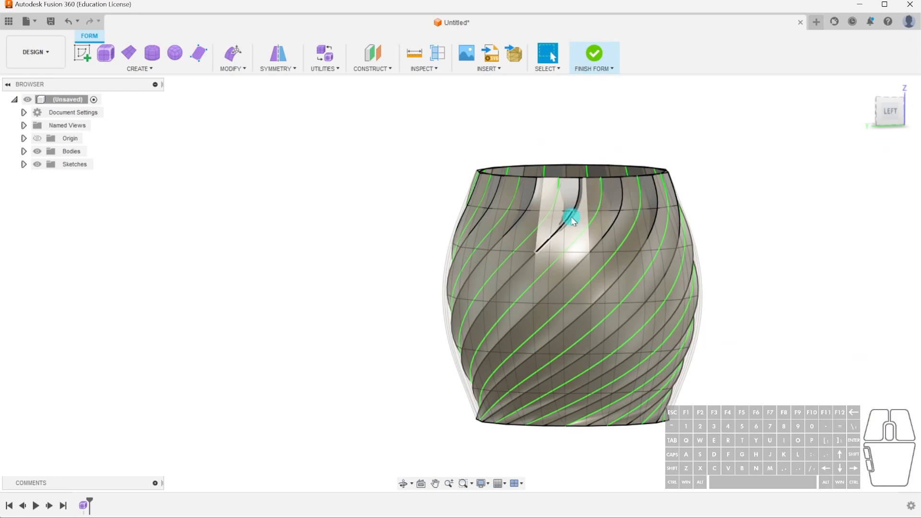
{"action": "scroll", "coordinate": [627, 168], "scroll_direction": "up", "scroll_amount": 3}
{"action": "middle_click_drag", "start_coordinate": [627, 169], "coordinate": [549, 284], "text": "shift"}
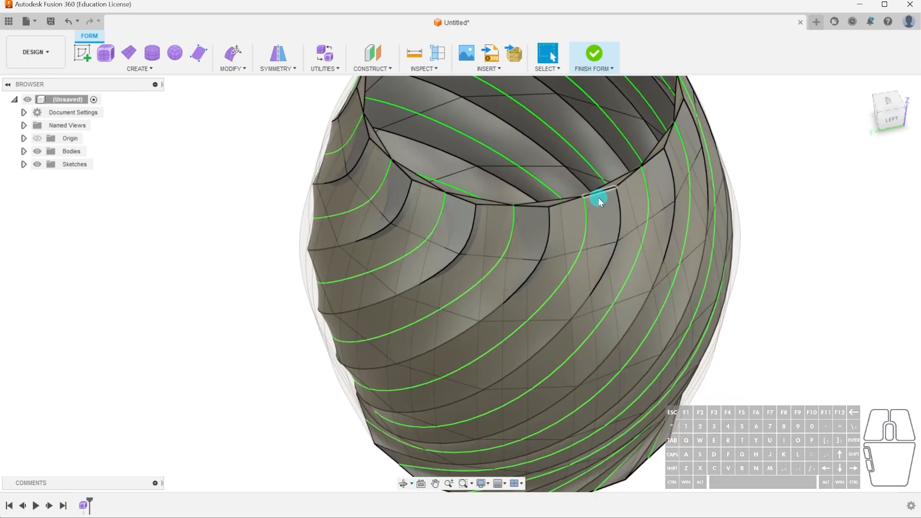
{"action": "scroll", "coordinate": [551, 204], "scroll_direction": "up", "scroll_amount": 3}
{"action": "left_click", "coordinate": [549, 203]}
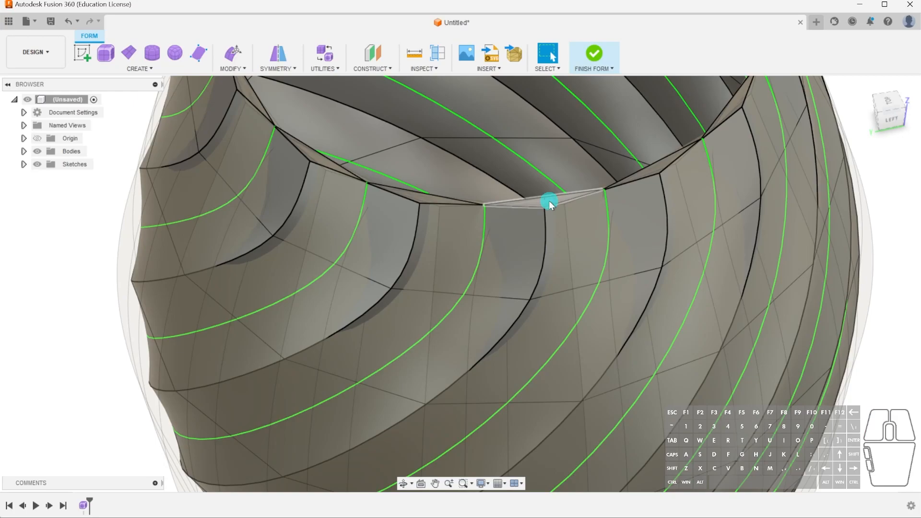
{"action": "scroll", "coordinate": [644, 250], "scroll_direction": "down", "scroll_amount": 4}
{"action": "scroll", "coordinate": [640, 238], "scroll_direction": "up", "scroll_amount": 4}
{"action": "left_click", "coordinate": [233, 53]}
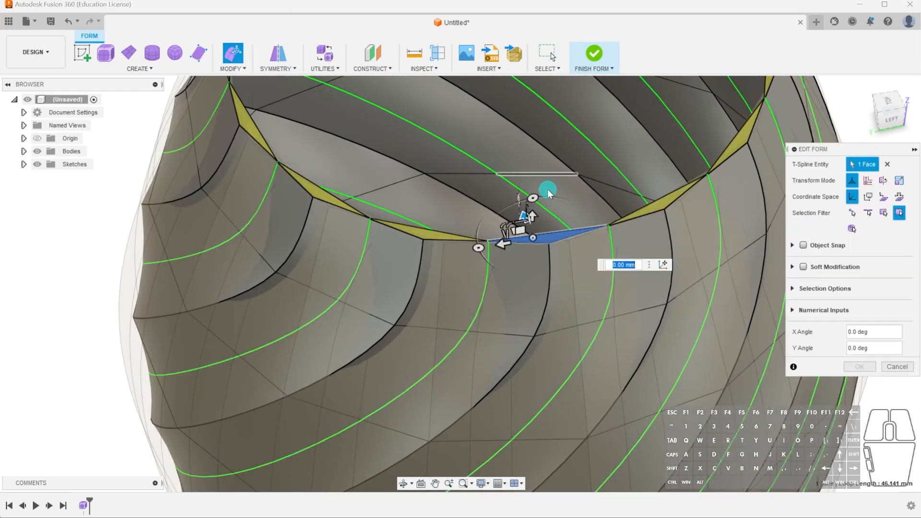
{"action": "key", "text": "Escape"}
Select all 14 thin faces around the pot's top rim and rotate them 15 degrees about the vertical axis with Edit Form.
{"action": "left_click", "coordinate": [668, 185], "text": "shift"}
{"action": "left_click", "coordinate": [741, 120], "text": "shift"}
{"action": "left_click", "coordinate": [404, 224], "text": "shift"}
{"action": "left_click", "coordinate": [288, 178], "text": "shift"}
{"action": "left_click", "coordinate": [210, 104], "text": "shift"}
{"action": "middle_click_drag", "start_coordinate": [210, 101], "coordinate": [319, 350]}
{"action": "left_click", "coordinate": [426, 106], "text": "shift"}
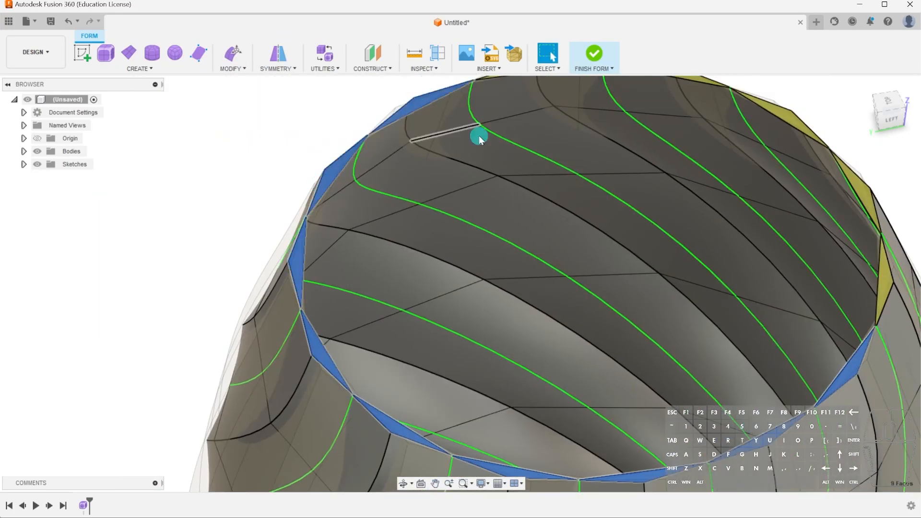
{"action": "middle_click_drag", "start_coordinate": [425, 107], "coordinate": [347, 198]}
{"action": "left_click", "coordinate": [462, 163], "text": "shift"}
{"action": "left_click", "coordinate": [594, 168], "text": "shift"}
{"action": "left_click", "coordinate": [727, 205], "text": "shift"}
{"action": "left_click", "coordinate": [783, 285], "text": "shift"}
{"action": "left_click", "coordinate": [806, 370], "text": "shift"}
{"action": "scroll", "coordinate": [604, 340], "scroll_direction": "down", "scroll_amount": 3}
{"action": "middle_click_drag", "start_coordinate": [604, 341], "coordinate": [566, 262]}
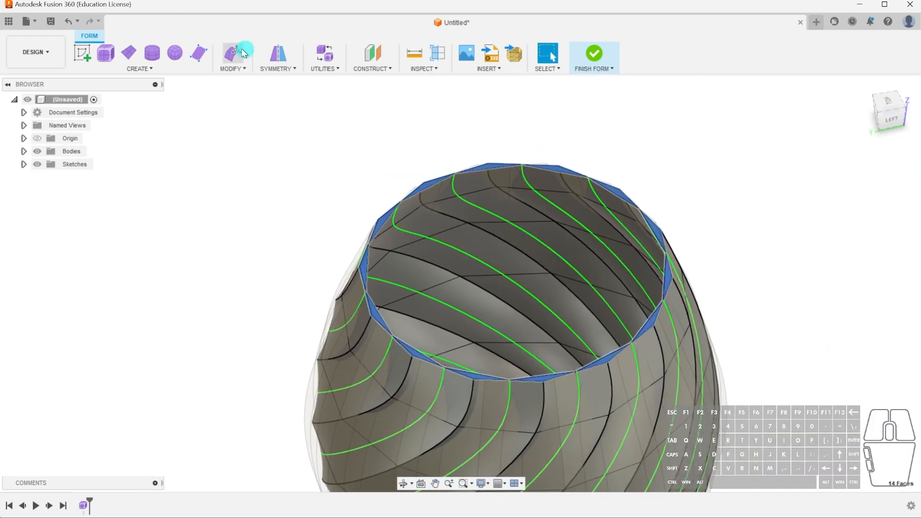
{"action": "left_click", "coordinate": [235, 54]}
{"action": "left_click_drag", "start_coordinate": [463, 284], "coordinate": [469, 291]}
{"action": "left_click", "coordinate": [859, 370]}
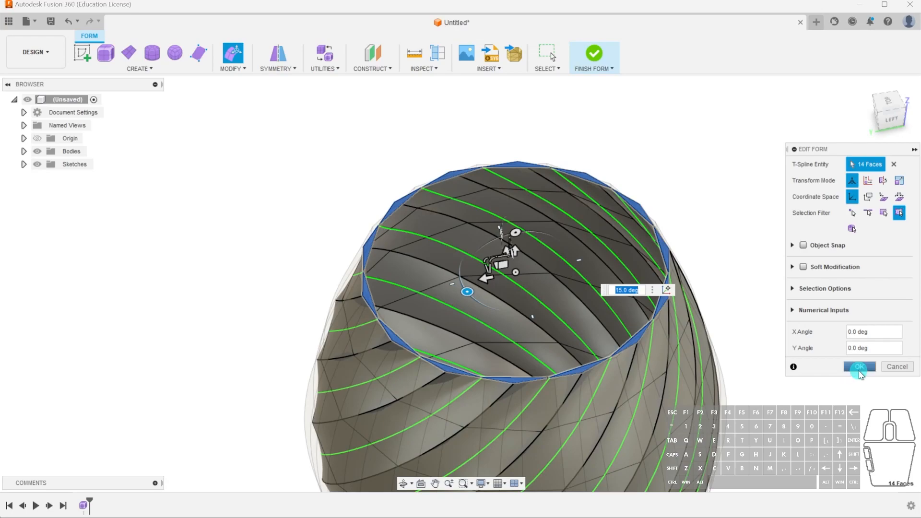
Clear the symmetry from the swirled pot body.
{"action": "middle_click_drag", "start_coordinate": [723, 315], "coordinate": [774, 364], "text": "shift"}
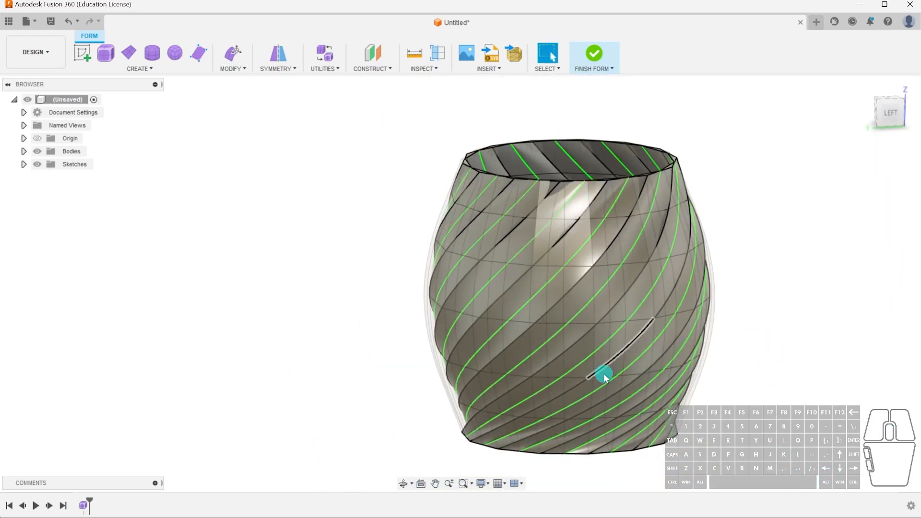
{"action": "left_click", "coordinate": [277, 69]}
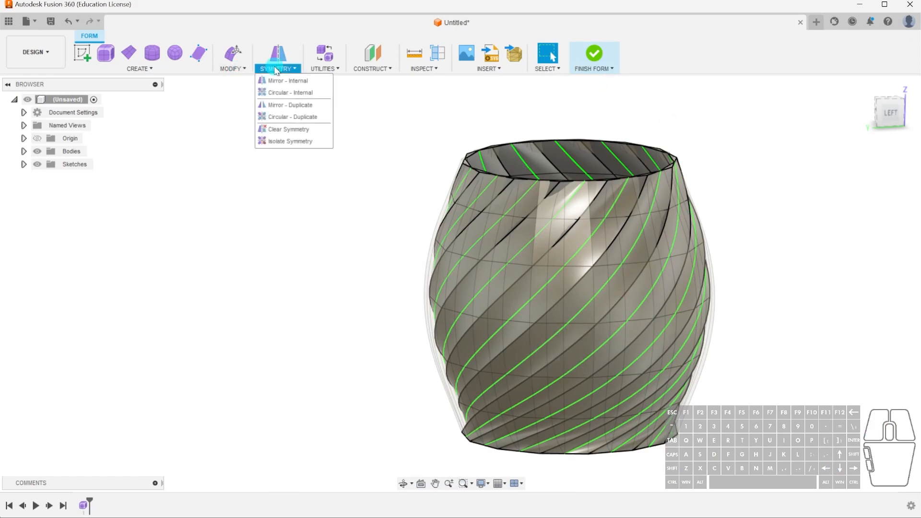
{"action": "left_click", "coordinate": [286, 129]}
{"action": "left_click", "coordinate": [650, 228]}
{"action": "left_click", "coordinate": [860, 184]}
Finish the form to check how the swirled pot converts, reopen it, and inspect the swirl from the side.
{"action": "left_click", "coordinate": [599, 47]}
{"action": "middle_click_drag", "start_coordinate": [734, 283], "coordinate": [617, 290], "text": "shift"}
{"action": "middle_click_drag", "start_coordinate": [597, 197], "coordinate": [530, 165], "text": "shift"}
{"action": "double_click", "coordinate": [83, 505]}
{"action": "middle_click_drag", "start_coordinate": [706, 335], "coordinate": [666, 292]}
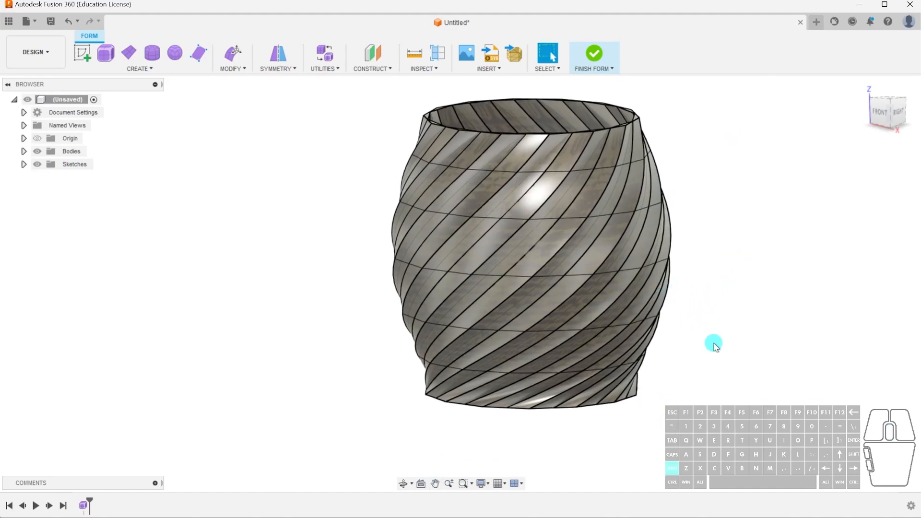
{"action": "middle_click_drag", "start_coordinate": [702, 340], "coordinate": [729, 337], "text": "shift"}
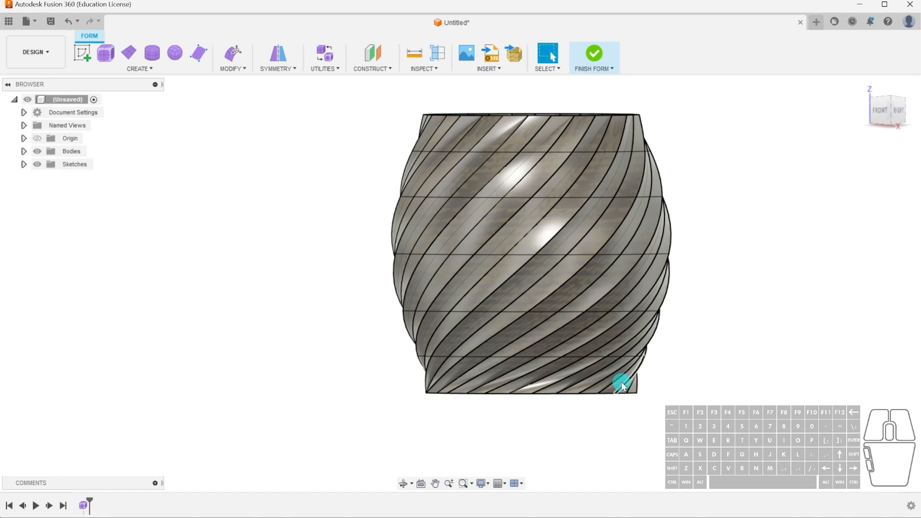
Finish the form, try deleting a thin face at the top rim, and undo that deletion.
{"action": "left_click", "coordinate": [600, 56]}
{"action": "middle_click_drag", "start_coordinate": [691, 232], "coordinate": [665, 174], "text": "shift"}
{"action": "scroll", "coordinate": [648, 121], "scroll_direction": "up", "scroll_amount": 5}
{"action": "scroll", "coordinate": [689, 145], "scroll_direction": "down", "scroll_amount": 5}
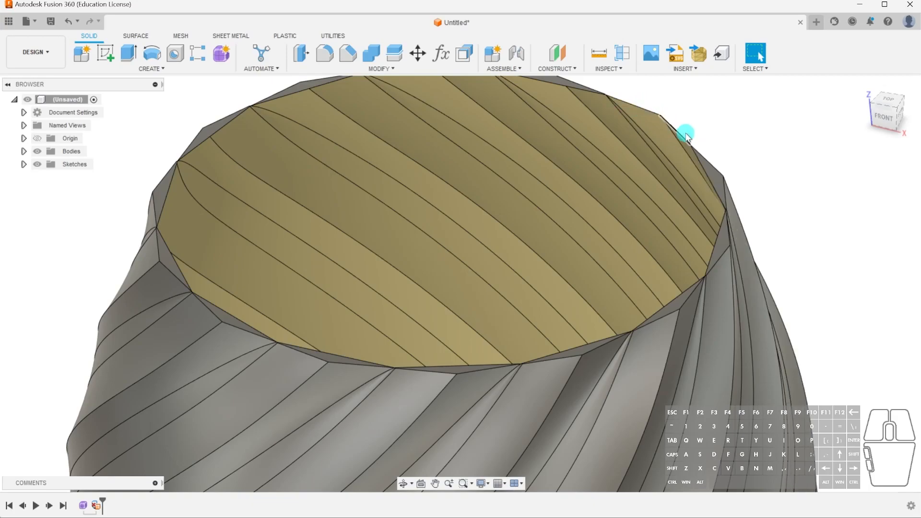
{"action": "scroll", "coordinate": [668, 158], "scroll_direction": "down", "scroll_amount": 3}
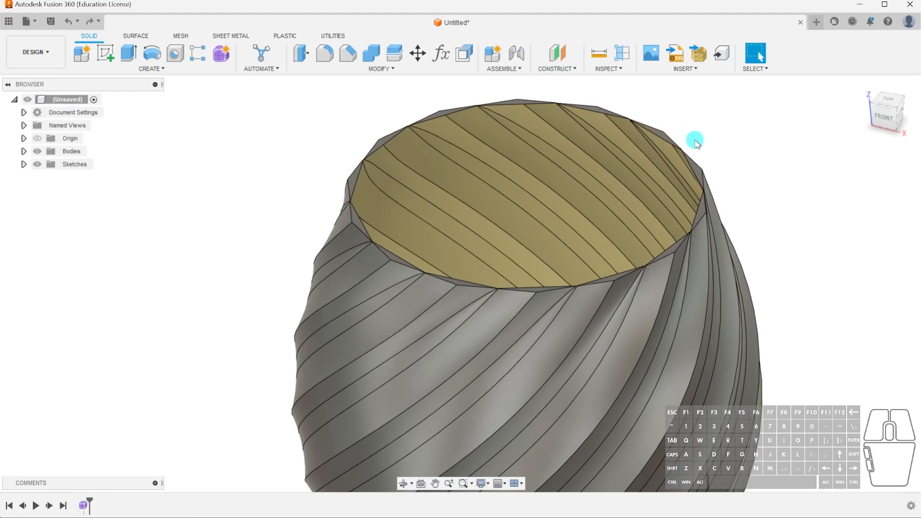
{"action": "scroll", "coordinate": [656, 136], "scroll_direction": "up", "scroll_amount": 4}
{"action": "scroll", "coordinate": [644, 200], "scroll_direction": "down", "scroll_amount": 4}
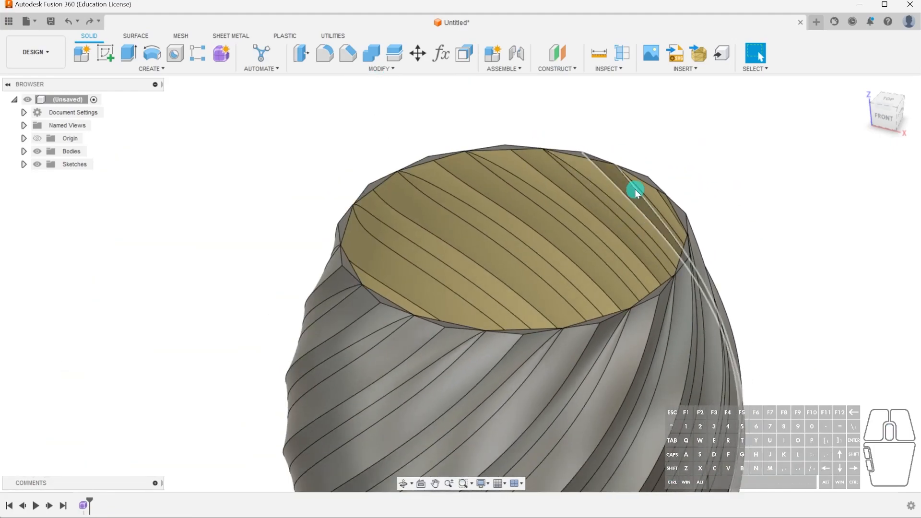
{"action": "scroll", "coordinate": [511, 250], "scroll_direction": "down", "scroll_amount": 2}
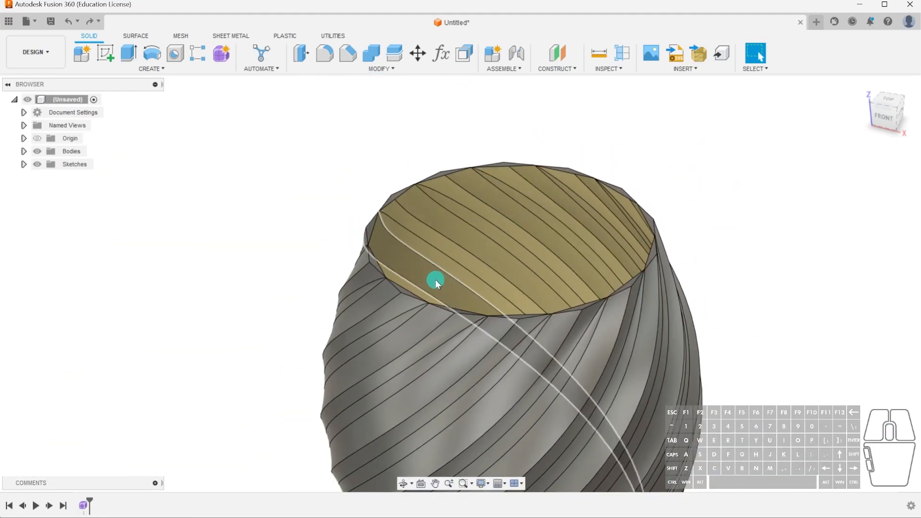
Select the ring of thin faces around the pot's bottom opening in the surface environment and delete them.
{"action": "middle_click_drag", "start_coordinate": [517, 353], "coordinate": [508, 229]}
{"action": "middle_click_drag", "start_coordinate": [578, 323], "coordinate": [554, 255], "text": "shift"}
{"action": "scroll", "coordinate": [555, 255], "scroll_direction": "up", "scroll_amount": 3}
{"action": "left_click", "coordinate": [560, 244]}
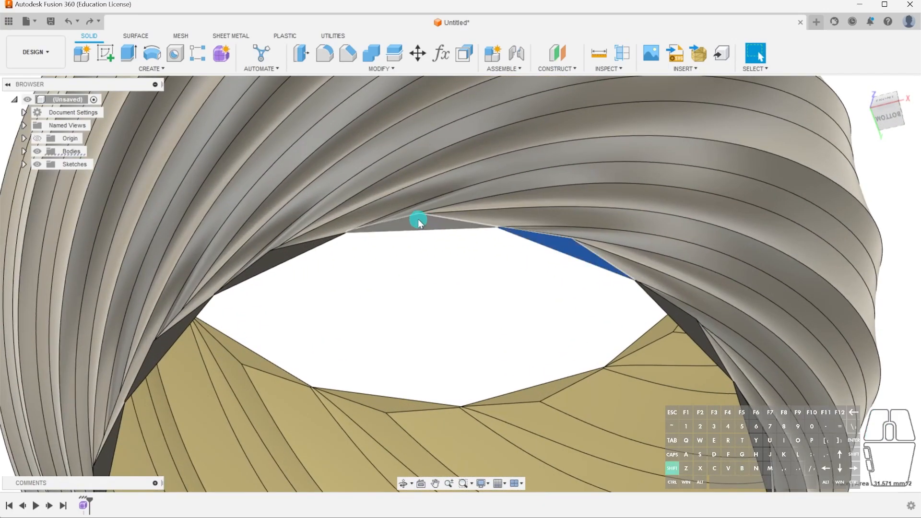
{"action": "left_click", "coordinate": [418, 220], "text": "shift"}
{"action": "middle_click_drag", "start_coordinate": [329, 315], "coordinate": [447, 165]}
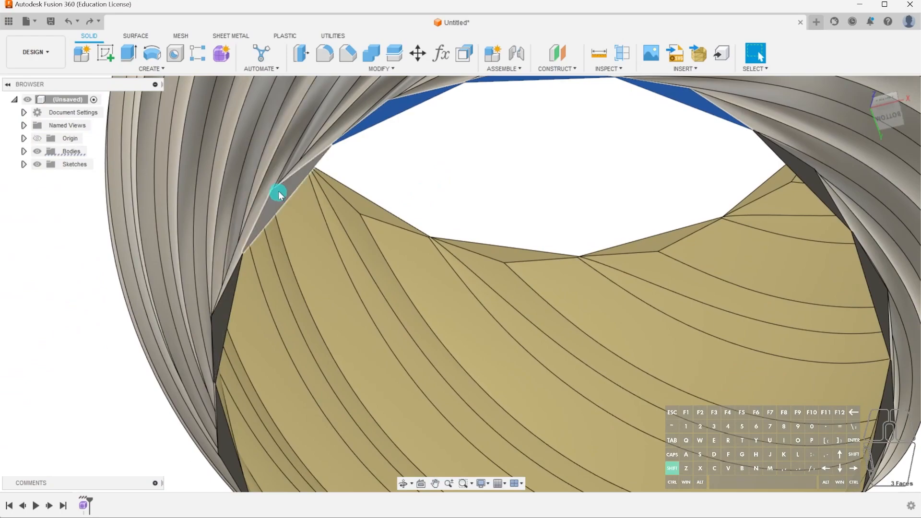
{"action": "left_click", "coordinate": [139, 35]}
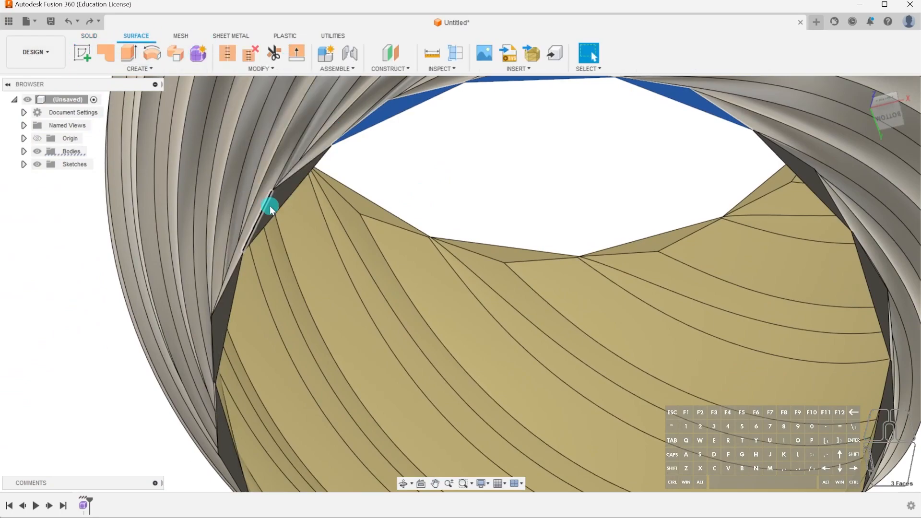
{"action": "left_click", "coordinate": [244, 284], "text": "shift"}
{"action": "left_click", "coordinate": [231, 301], "text": "shift"}
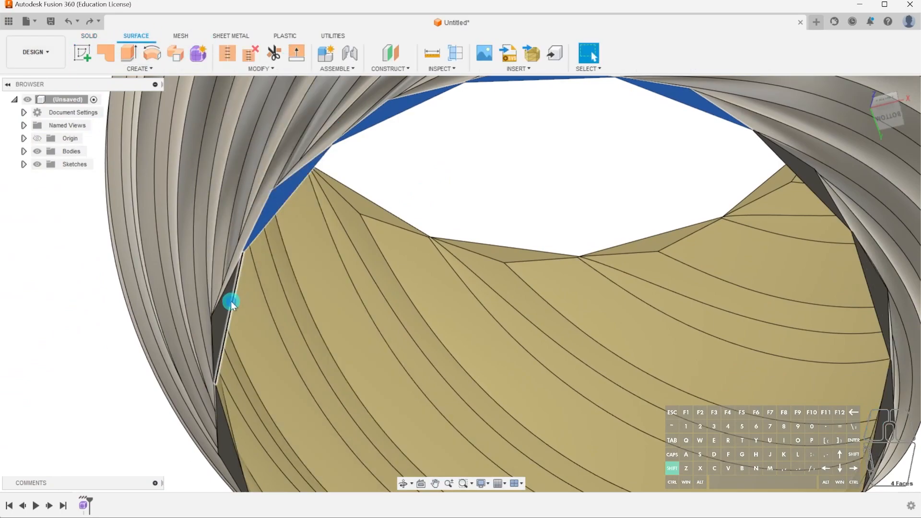
{"action": "mouse_move", "coordinate": [226, 309]}
{"action": "middle_mouse_down", "text": "shift"}
{"action": "mouse_move", "coordinate": [304, 219]}
{"action": "mouse_move", "coordinate": [257, 314]}
{"action": "mouse_move", "coordinate": [239, 310]}
{"action": "middle_mouse_up", "text": "shift"}
{"action": "left_click", "coordinate": [239, 310], "text": "shift"}
{"action": "left_click", "coordinate": [309, 425], "text": "shift"}
{"action": "middle_click_drag", "start_coordinate": [314, 430], "coordinate": [239, 284]}
{"action": "left_click", "coordinate": [357, 360], "text": "shift"}
{"action": "left_click", "coordinate": [504, 382], "text": "shift"}
{"action": "left_click", "coordinate": [653, 344], "text": "shift"}
{"action": "left_click", "coordinate": [768, 257], "text": "shift"}
{"action": "left_click", "coordinate": [823, 142], "text": "shift"}
{"action": "middle_click_drag", "start_coordinate": [811, 144], "coordinate": [719, 326]}
{"action": "left_click", "coordinate": [723, 177], "text": "shift"}
{"action": "middle_click_drag", "start_coordinate": [630, 199], "coordinate": [673, 391]}
{"action": "left_click", "coordinate": [697, 248], "text": "shift"}
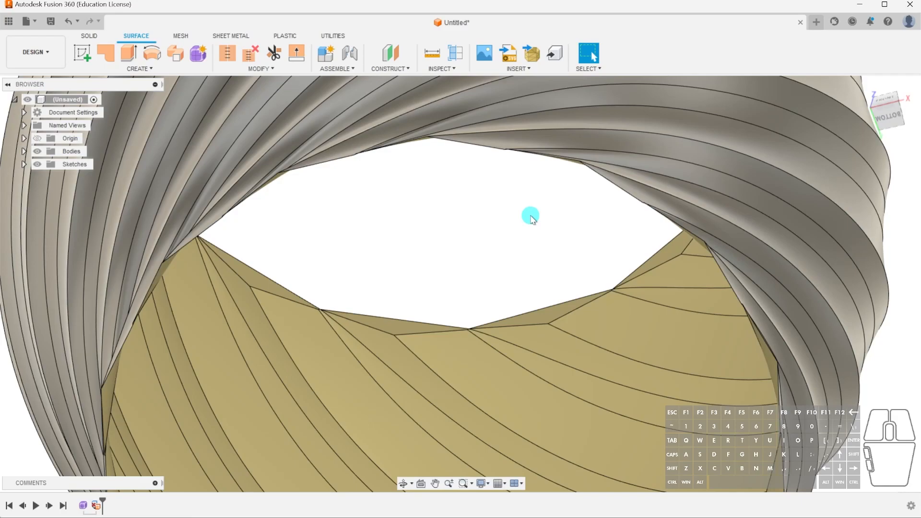
{"action": "scroll", "coordinate": [531, 217], "scroll_direction": "down", "scroll_amount": 4}
{"action": "middle_click_drag", "start_coordinate": [686, 316], "coordinate": [705, 346], "text": "shift"}
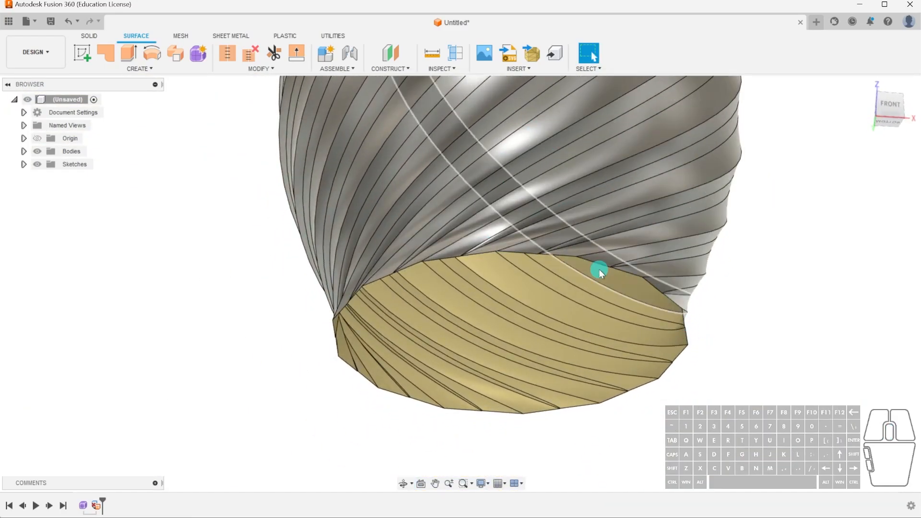
Close the pot's bottom opening with a Patch surface along its edge loop, created as a new body.
{"action": "left_click", "coordinate": [103, 57]}
{"action": "left_click", "coordinate": [522, 253]}
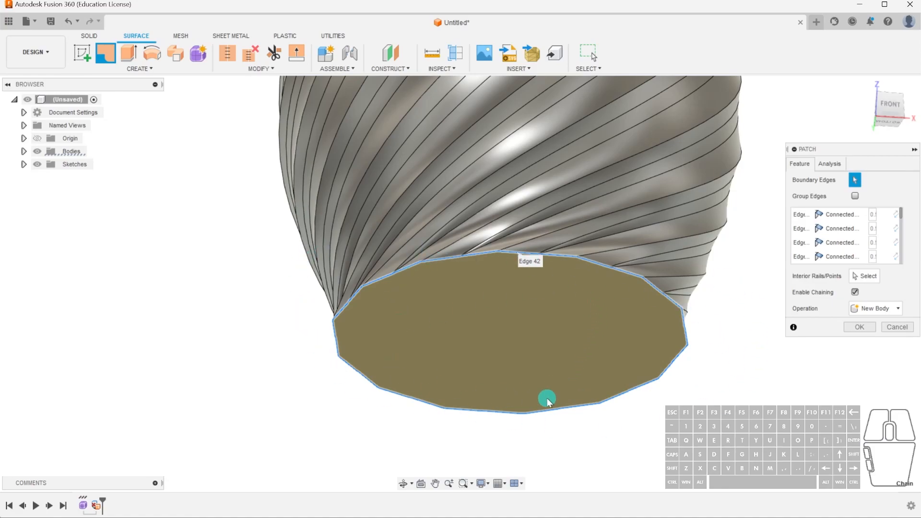
{"action": "left_click", "coordinate": [860, 328]}
Select the ring of thin triangular faces around the pot's top opening and delete them.
{"action": "middle_click_drag", "start_coordinate": [759, 282], "coordinate": [757, 311], "text": "shift"}
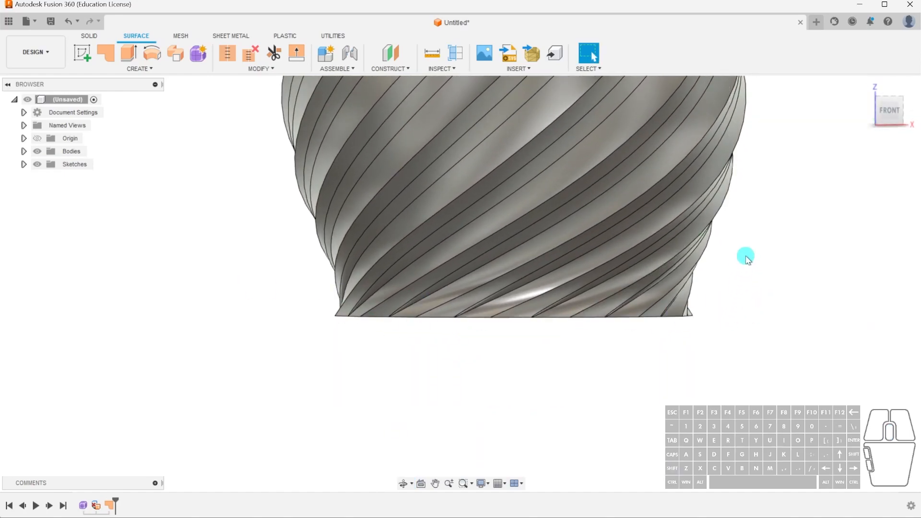
{"action": "middle_click_drag", "start_coordinate": [747, 244], "coordinate": [742, 269], "text": "shift"}
{"action": "scroll", "coordinate": [627, 154], "scroll_direction": "up", "scroll_amount": 5}
{"action": "left_click", "coordinate": [643, 128]}
{"action": "left_click", "coordinate": [601, 192], "text": "shift"}
{"action": "left_click", "coordinate": [492, 246], "text": "shift"}
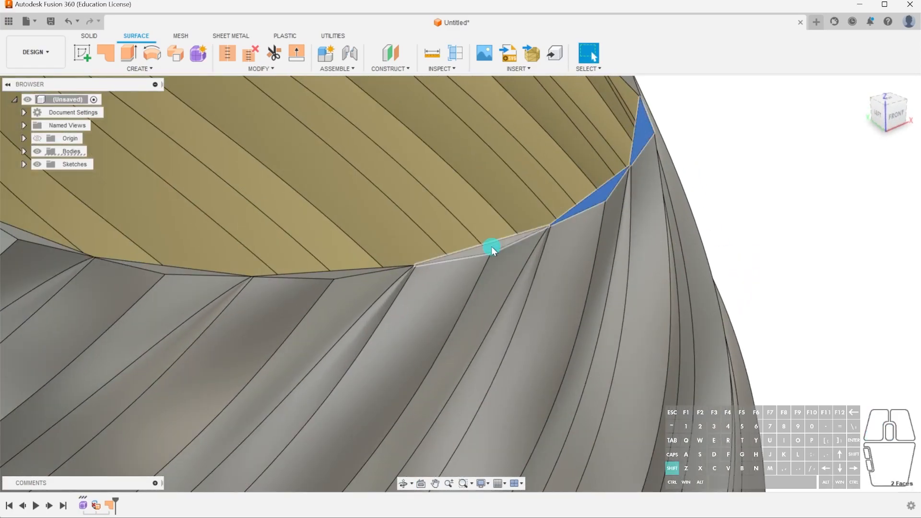
{"action": "left_click", "coordinate": [336, 273], "text": "shift"}
{"action": "middle_click_drag", "start_coordinate": [351, 266], "coordinate": [455, 240], "text": "shift"}
{"action": "scroll", "coordinate": [432, 230], "scroll_direction": "up", "scroll_amount": 3}
{"action": "left_click", "coordinate": [532, 273], "text": "shift"}
{"action": "left_click", "coordinate": [384, 168], "text": "shift"}
{"action": "middle_click_drag", "start_coordinate": [393, 139], "coordinate": [405, 187]}
{"action": "left_click", "coordinate": [340, 287], "text": "shift"}
{"action": "left_click", "coordinate": [380, 206], "text": "shift"}
{"action": "left_click", "coordinate": [480, 140], "text": "shift"}
{"action": "left_click", "coordinate": [625, 104], "text": "shift"}
{"action": "left_click", "coordinate": [797, 106], "text": "shift"}
{"action": "middle_click_drag", "start_coordinate": [835, 134], "coordinate": [520, 103]}
{"action": "left_click", "coordinate": [621, 114], "text": "shift"}
{"action": "left_click", "coordinate": [711, 175], "text": "shift"}
{"action": "left_click", "coordinate": [744, 260], "text": "shift"}
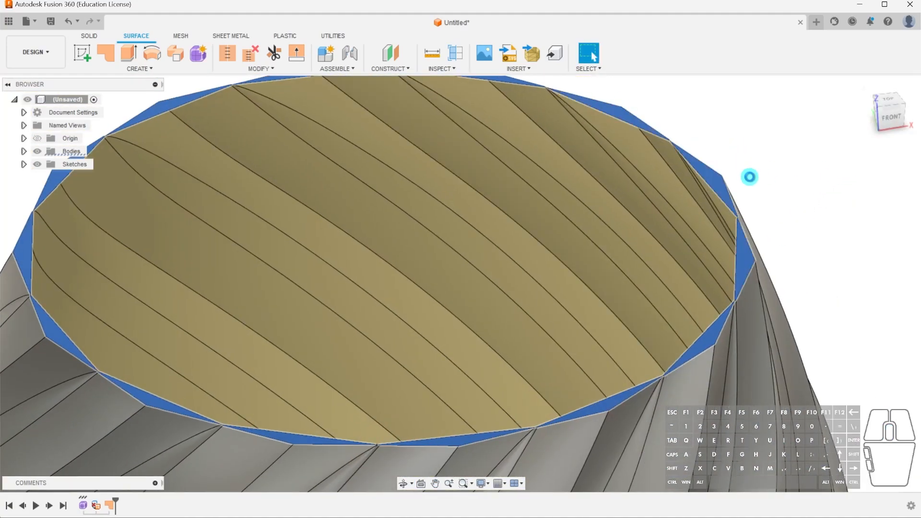
{"action": "key", "text": "Delete"}
Close the pot's top opening with a Patch surface along its edge loop.
{"action": "scroll", "coordinate": [749, 178], "scroll_direction": "down", "scroll_amount": 5}
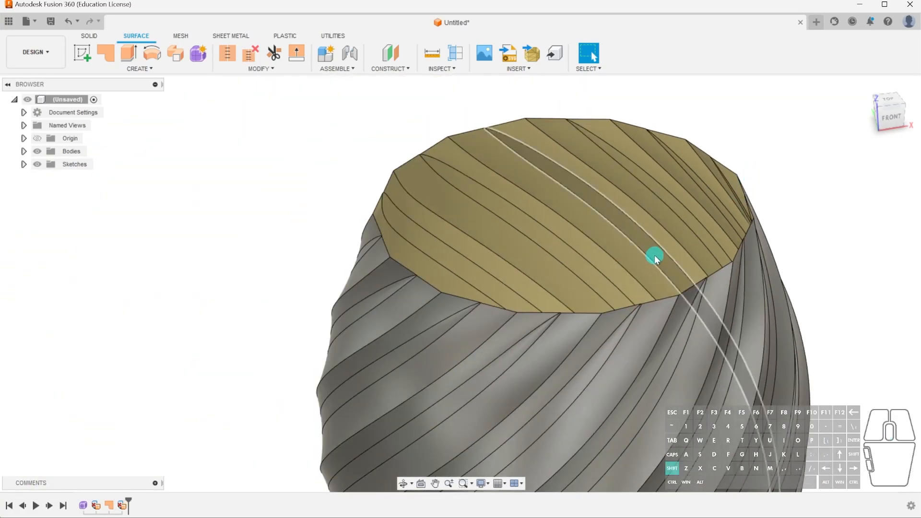
{"action": "middle_click_drag", "start_coordinate": [654, 258], "coordinate": [660, 239], "text": "shift"}
{"action": "scroll", "coordinate": [602, 237], "scroll_direction": "down", "scroll_amount": 4}
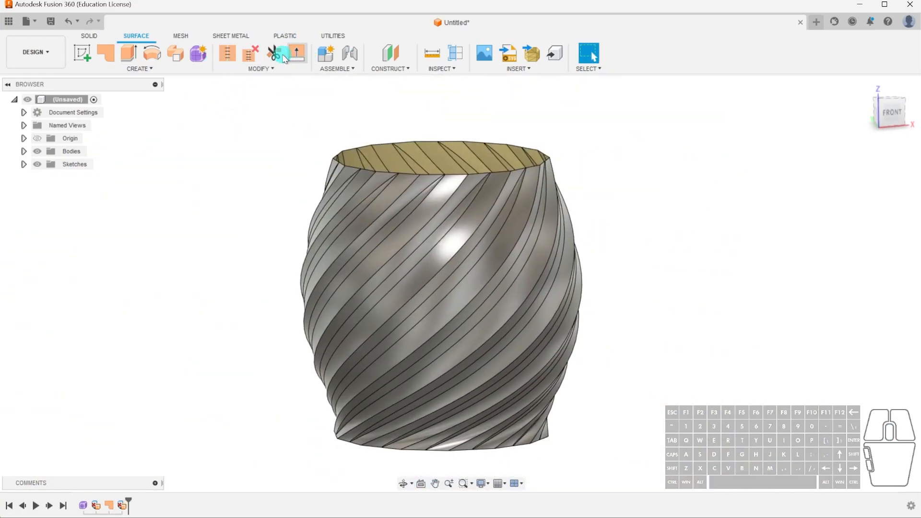
{"action": "left_click", "coordinate": [106, 53]}
{"action": "left_click", "coordinate": [433, 144]}
{"action": "left_click", "coordinate": [861, 333]}
Select the pot's wall surface with both end patches and stitch them into one solid body.
{"action": "scroll", "coordinate": [656, 351], "scroll_direction": "down", "scroll_amount": 3}
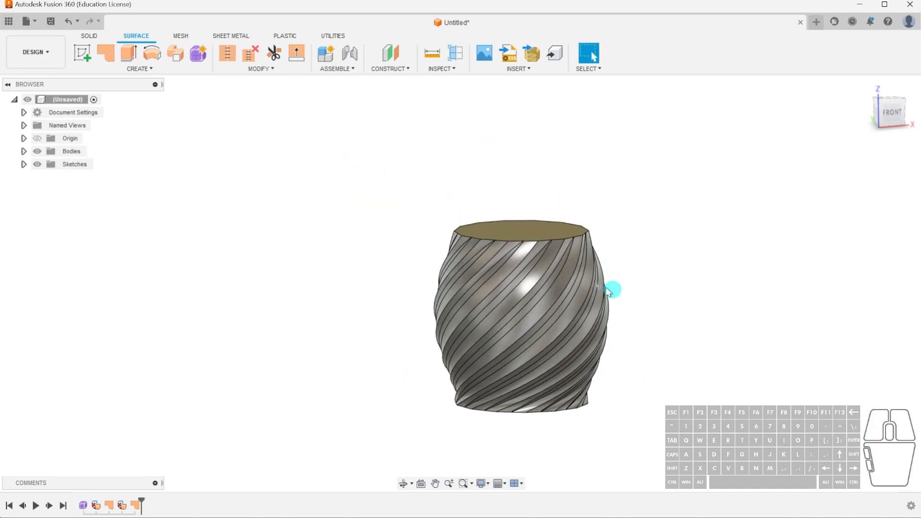
{"action": "middle_click_drag", "start_coordinate": [643, 385], "coordinate": [620, 364]}
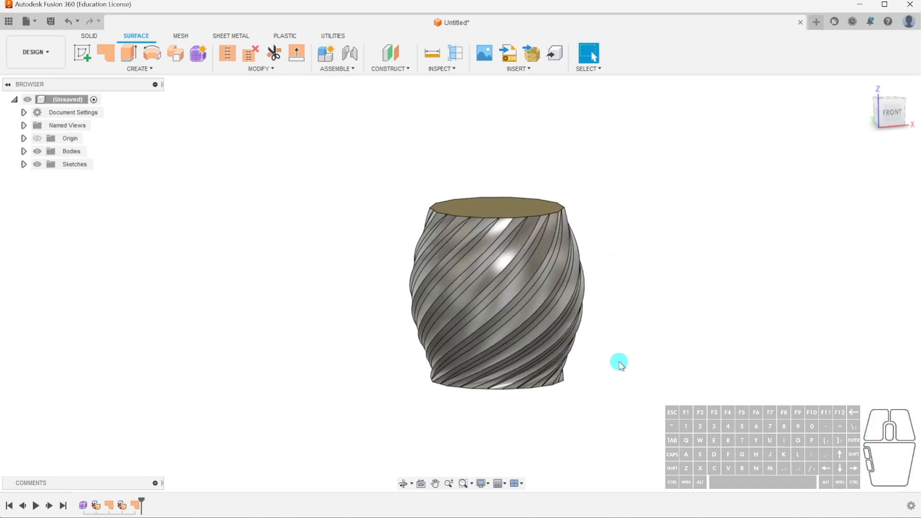
{"action": "left_click_drag", "start_coordinate": [344, 163], "coordinate": [604, 470]}
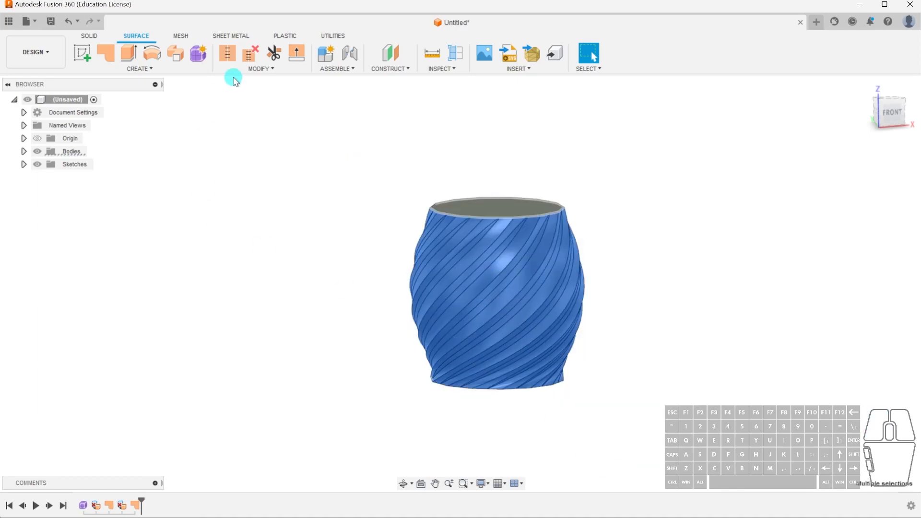
{"action": "left_click", "coordinate": [227, 53]}
{"action": "left_click", "coordinate": [860, 340]}
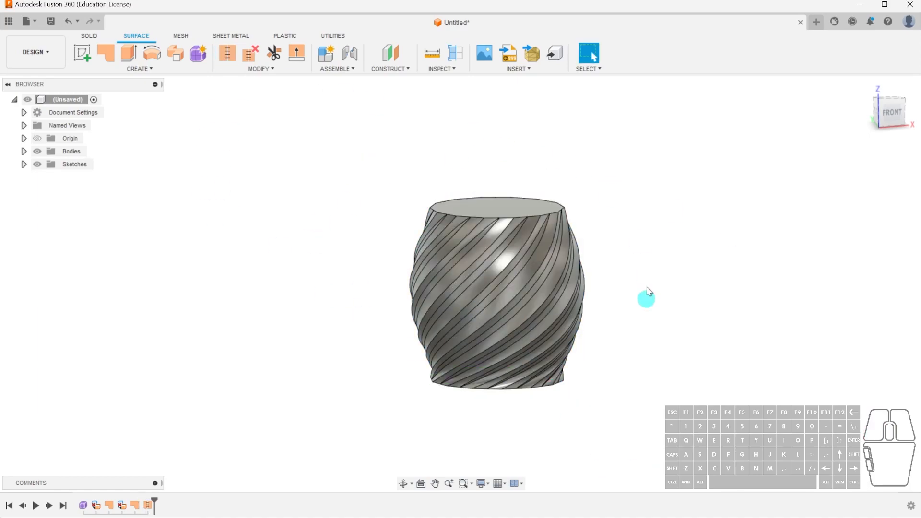
Save the stitched body as a binary STL mesh in millimetres with high refinement, named Vase-Spiralise, in Downloads.
{"action": "left_click", "coordinate": [24, 151]}
{"action": "right_click", "coordinate": [79, 164]}
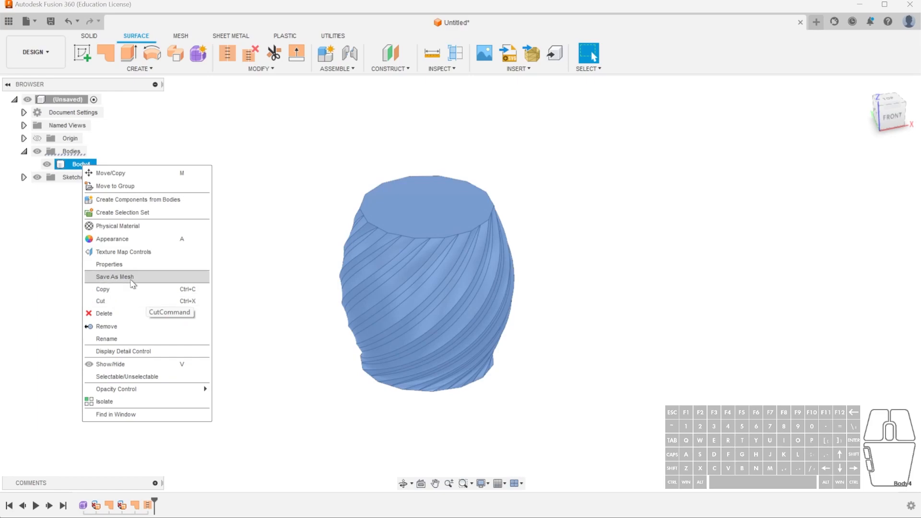
{"action": "left_click", "coordinate": [115, 276]}
{"action": "left_click", "coordinate": [864, 334]}
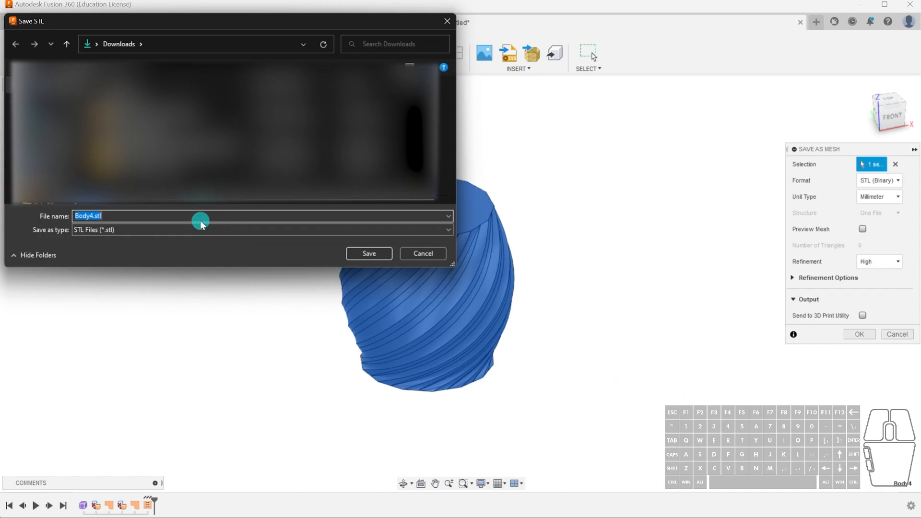
{"action": "type", "text": "Vase-Spiralise"}
{"action": "key", "text": "Return"}
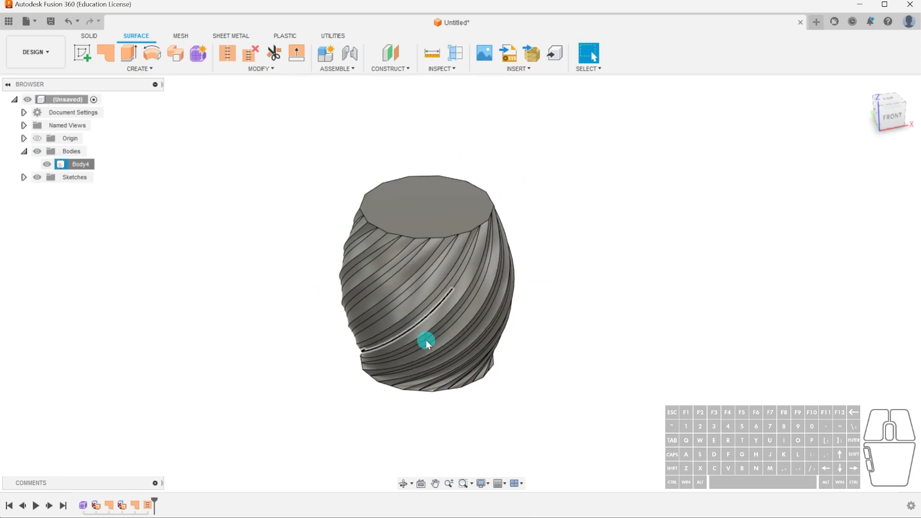
Sketch a circle on the pot's top face, centred on the origin and slightly smaller than the rim.
{"action": "middle_click_drag", "start_coordinate": [539, 344], "coordinate": [493, 304], "text": "shift"}
{"action": "middle_click_drag", "start_coordinate": [360, 261], "coordinate": [613, 318], "text": "shift"}
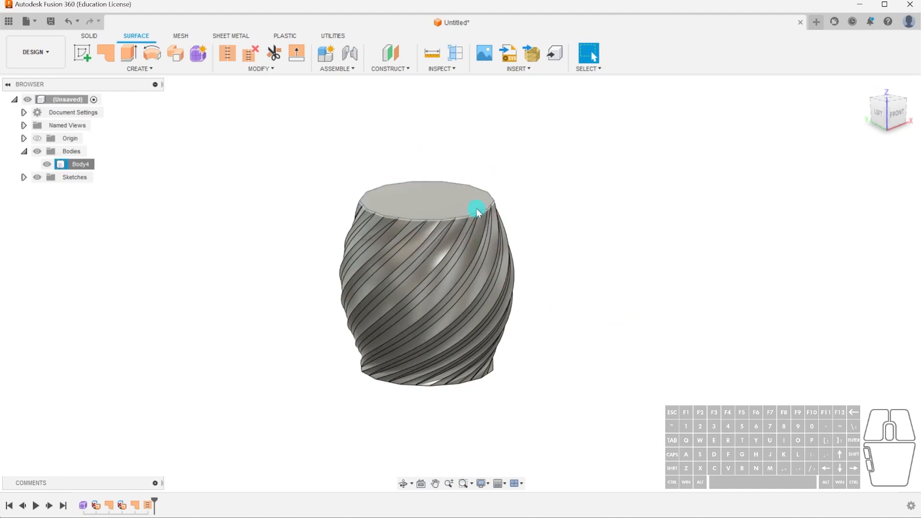
{"action": "scroll", "coordinate": [477, 360], "scroll_direction": "up", "scroll_amount": 3}
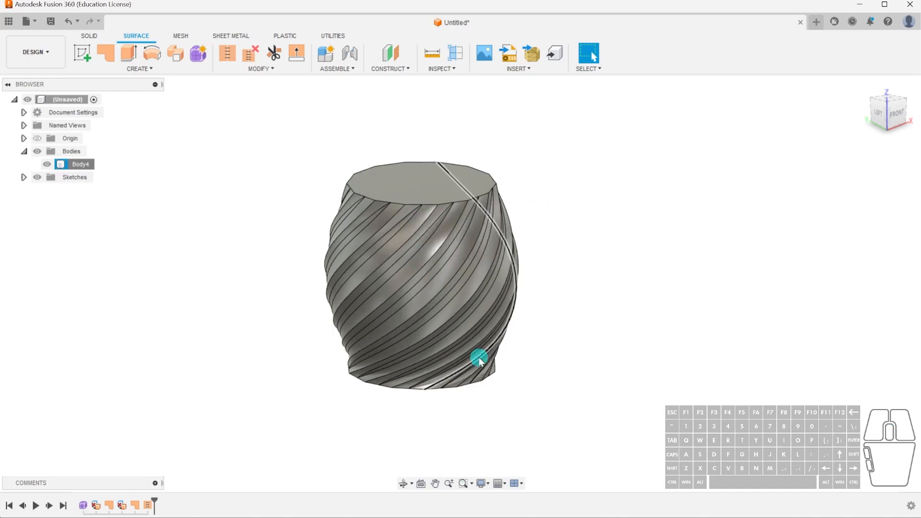
{"action": "left_click", "coordinate": [440, 177]}
{"action": "left_click", "coordinate": [89, 36]}
{"action": "left_click", "coordinate": [105, 52]}
{"action": "key", "text": "c"}
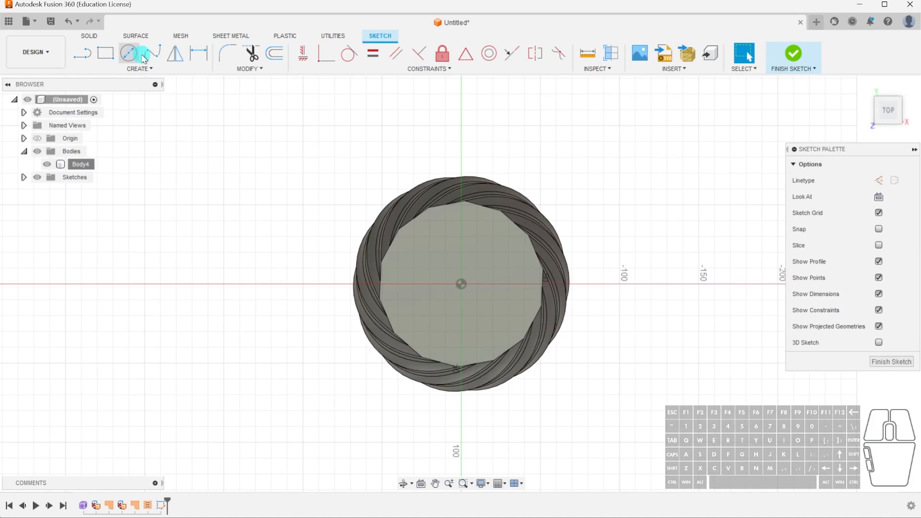
{"action": "left_click", "coordinate": [460, 284]}
{"action": "left_click", "coordinate": [535, 288]}
{"action": "left_click", "coordinate": [891, 416]}
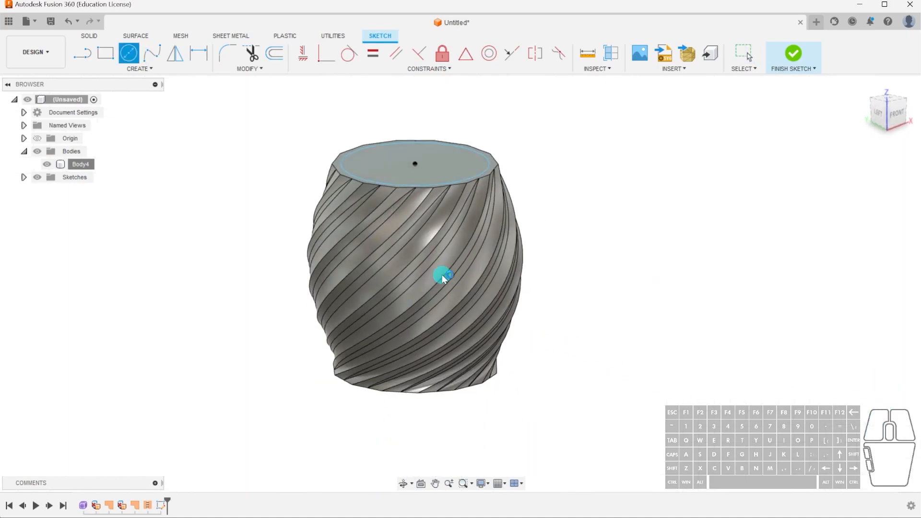
Extrude the circular profile from the top face down into the pot body.
{"action": "key", "text": "e"}
{"action": "left_click", "coordinate": [439, 154]}
{"action": "left_click_drag", "start_coordinate": [416, 154], "coordinate": [445, 347]}
{"action": "left_click", "coordinate": [859, 318]}
{"action": "middle_click_drag", "start_coordinate": [646, 264], "coordinate": [409, 199], "text": "shift"}
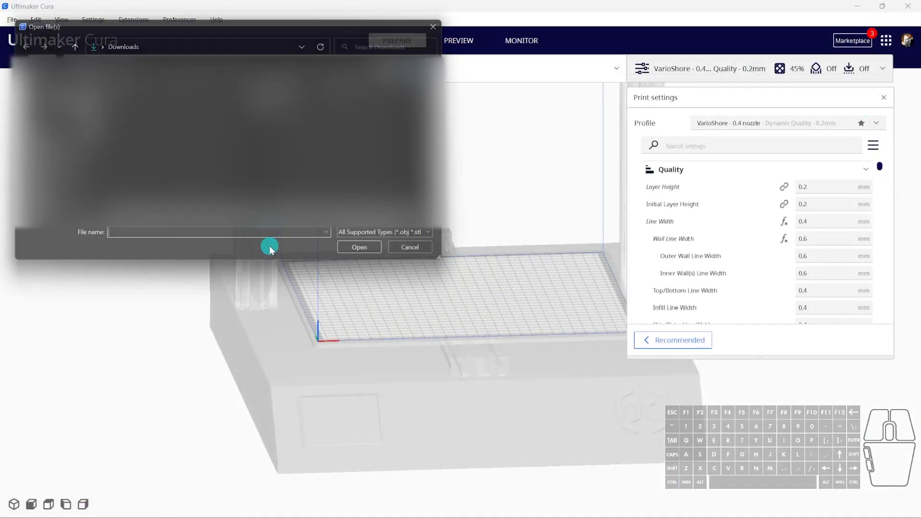
Switch to Ultimaker Cura and load the Vase-Spiralise mesh onto the build plate.
{"action": "left_click", "coordinate": [144, 120]}
{"action": "double_click", "coordinate": [146, 110]}
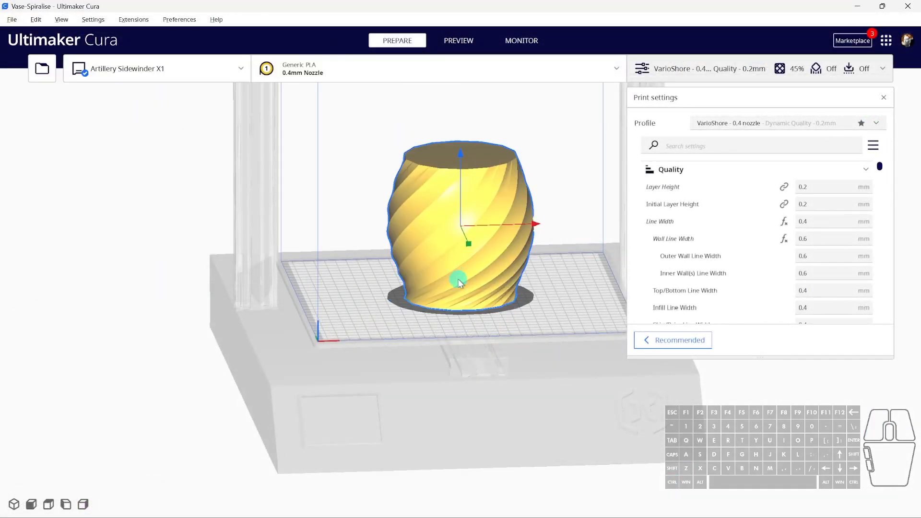
{"action": "right_click_drag", "start_coordinate": [481, 275], "coordinate": [477, 281], "text": "shift"}
{"action": "right_click_drag", "start_coordinate": [579, 290], "coordinate": [580, 293]}
{"action": "scroll", "coordinate": [835, 216], "scroll_direction": "down", "scroll_amount": 5}
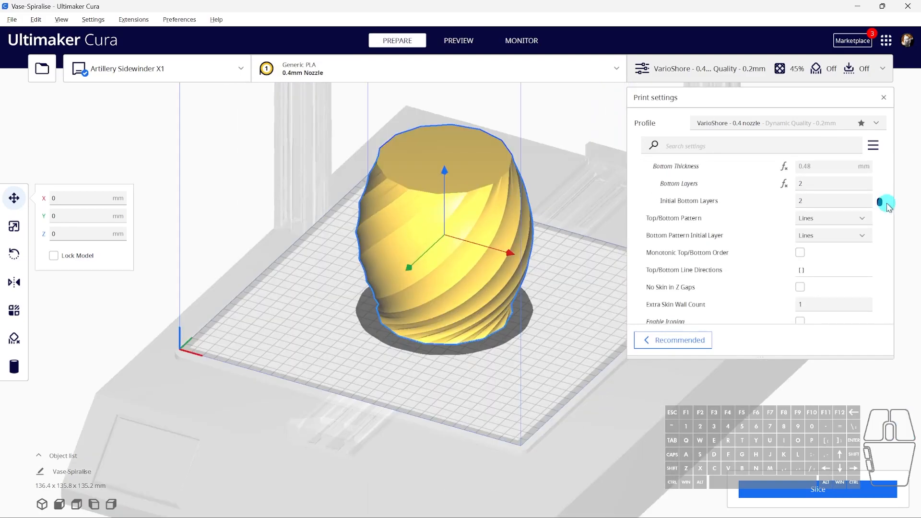
Enable Spiralize Outer Contour under the special modes and slice the pot.
{"action": "left_click_drag", "start_coordinate": [883, 203], "coordinate": [880, 299]}
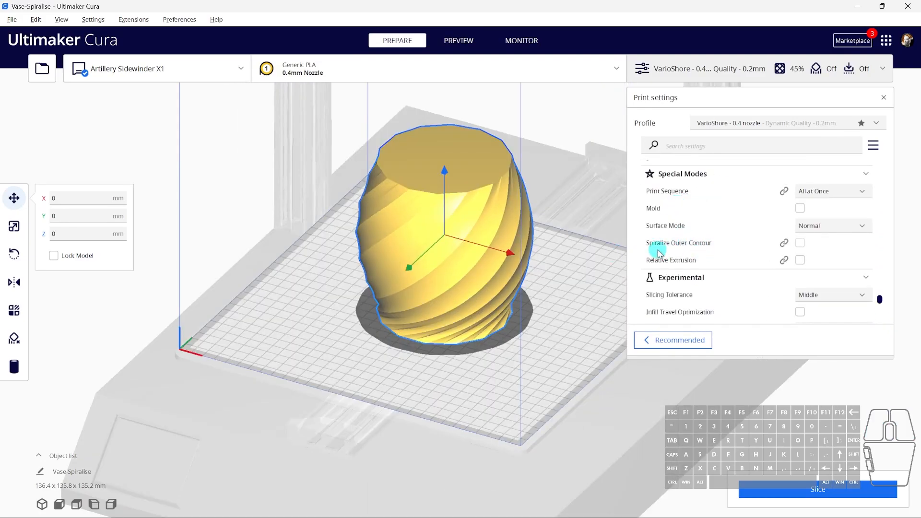
{"action": "left_click", "coordinate": [800, 243]}
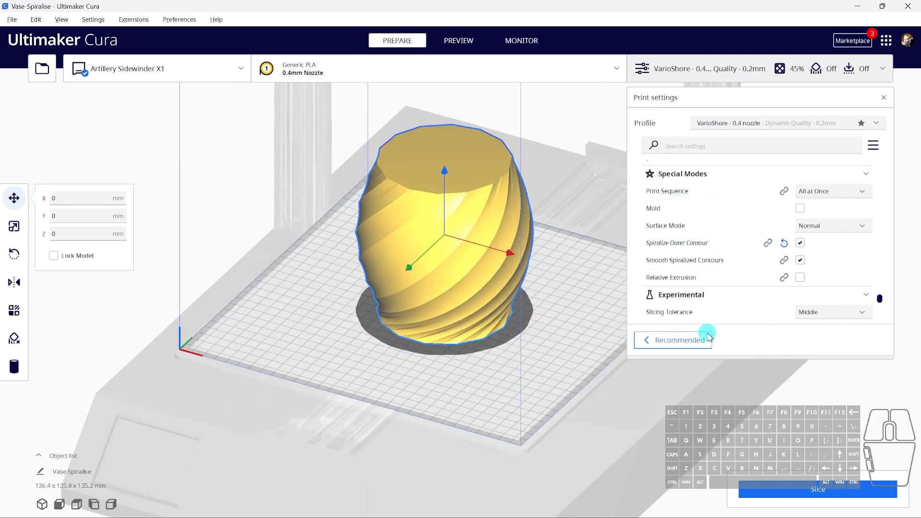
{"action": "left_click", "coordinate": [808, 508]}
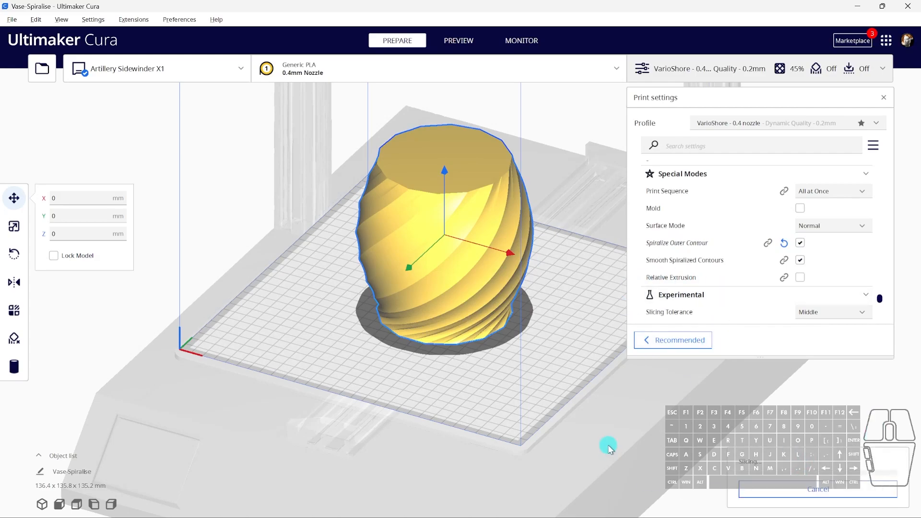
Preview the sliced layers and examine the base layer, the lower wall up to layer 202 and its single-outline toolpath.
{"action": "left_click", "coordinate": [766, 490]}
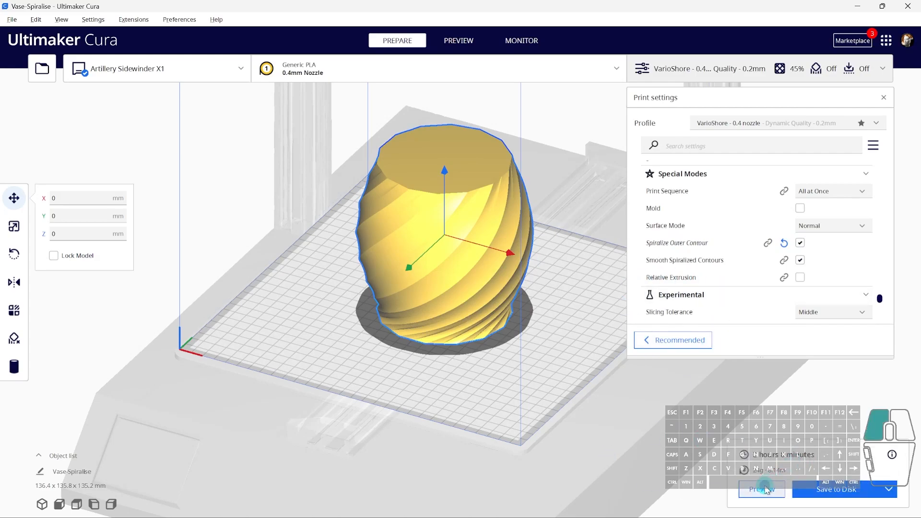
{"action": "scroll", "coordinate": [528, 318], "scroll_direction": "up", "scroll_amount": 3}
{"action": "mouse_move", "coordinate": [555, 329]}
{"action": "right_mouse_down"}
{"action": "mouse_move", "coordinate": [564, 349]}
{"action": "mouse_move", "coordinate": [556, 336]}
{"action": "right_mouse_up"}
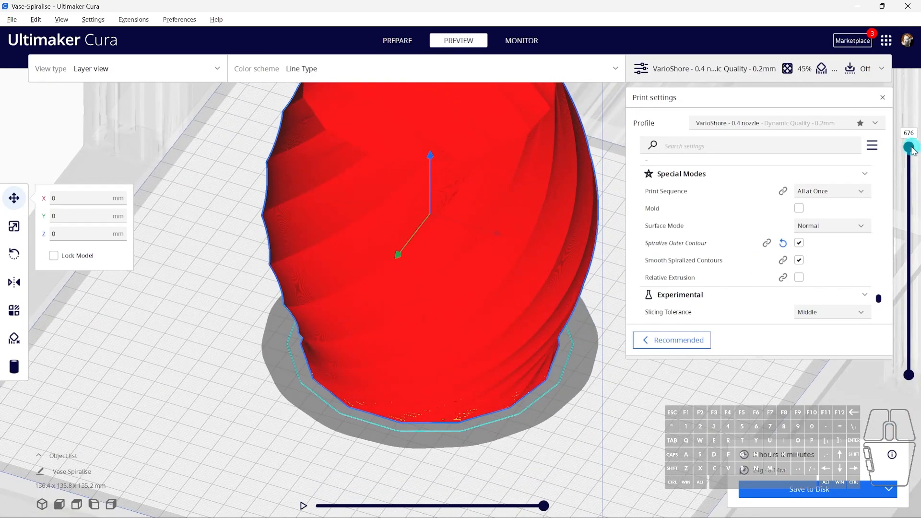
{"action": "left_click_drag", "start_coordinate": [913, 150], "coordinate": [919, 403]}
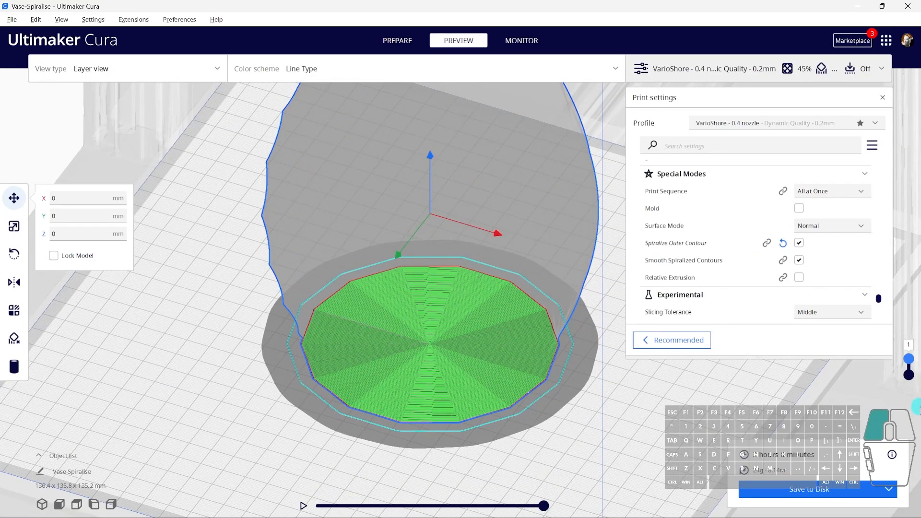
{"action": "left_click_drag", "start_coordinate": [919, 369], "coordinate": [910, 296]}
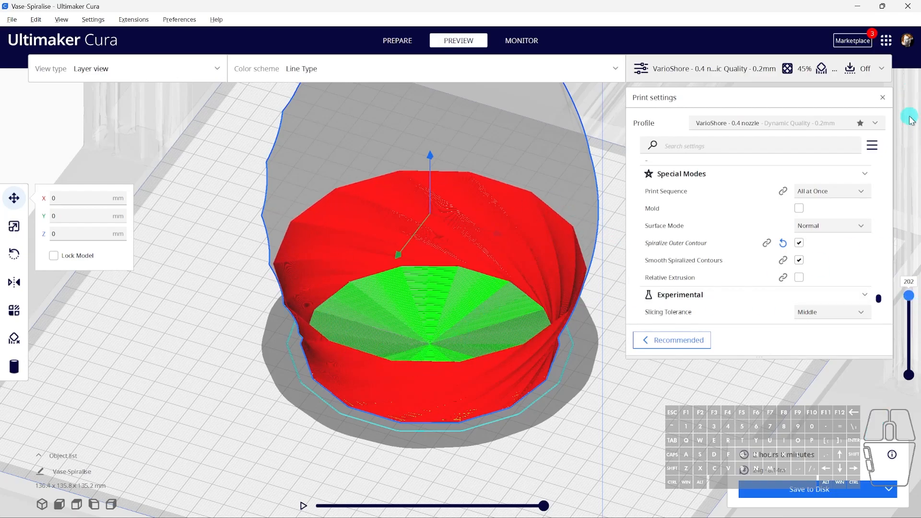
{"action": "left_click_drag", "start_coordinate": [549, 511], "coordinate": [555, 489]}
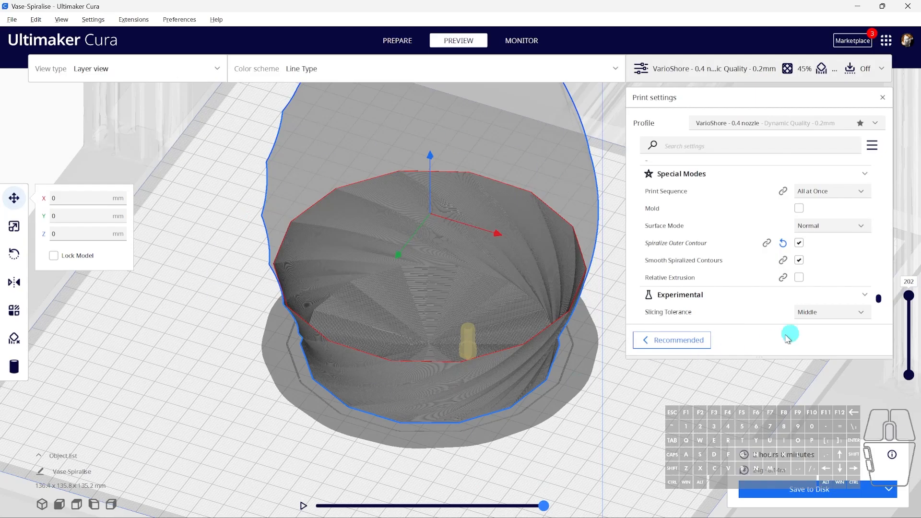
Examine the full-height layer preview from several angles, including the open top, and switch back to Fusion 360.
{"action": "left_click_drag", "start_coordinate": [911, 299], "coordinate": [909, 148]}
{"action": "middle_click_drag", "start_coordinate": [526, 302], "coordinate": [555, 376], "text": "shift"}
{"action": "right_click_drag", "start_coordinate": [555, 376], "coordinate": [494, 268]}
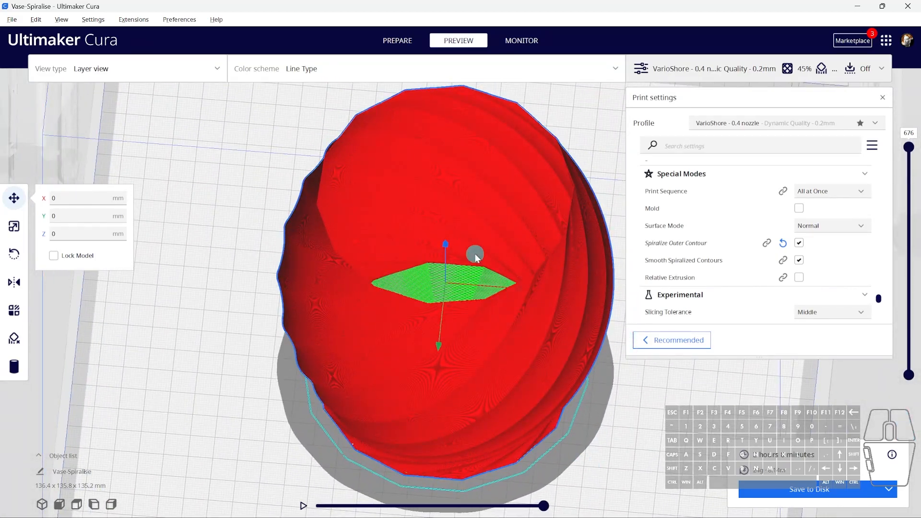
{"action": "right_click_drag", "start_coordinate": [551, 383], "coordinate": [416, 218]}
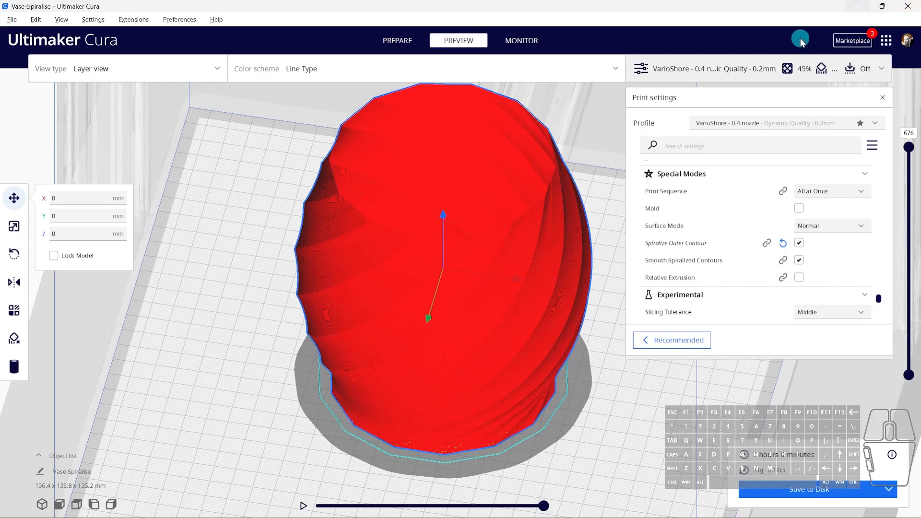
{"action": "left_click", "coordinate": [861, 7]}
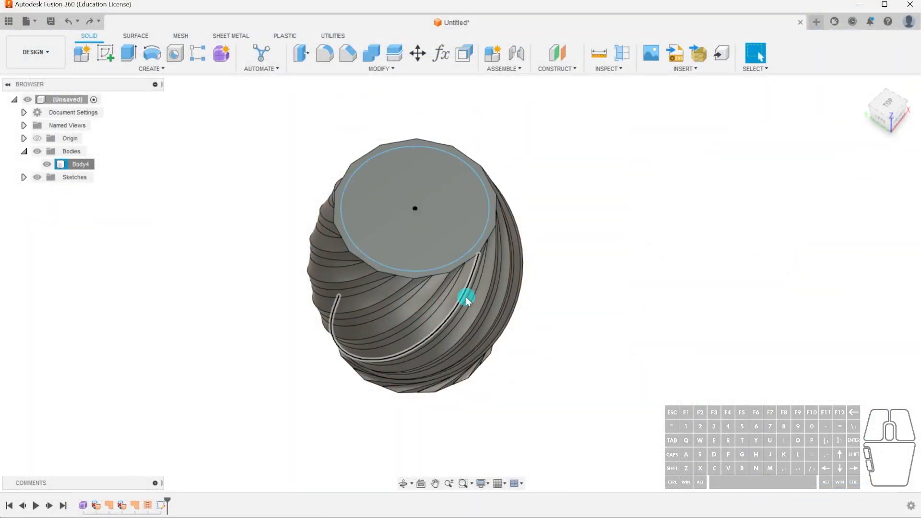
Undo the circle sketch on the pot's top face.
{"action": "left_click", "coordinate": [486, 220]}
{"action": "left_click", "coordinate": [545, 203]}
{"action": "key", "text": "ctrl+z"}
{"action": "key", "text": "ctrl+z"}
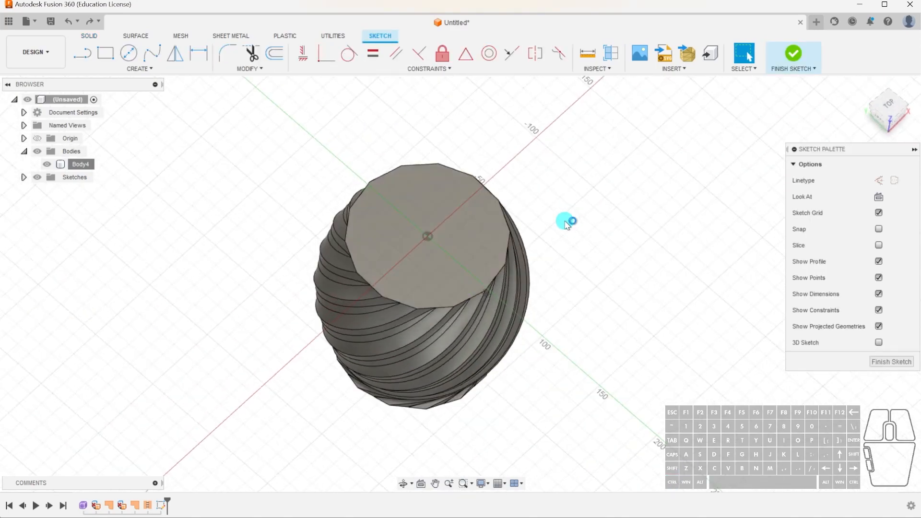
Try to shell the solid pot from its top face with an inside thickness of 3 mm.
{"action": "left_click", "coordinate": [371, 73]}
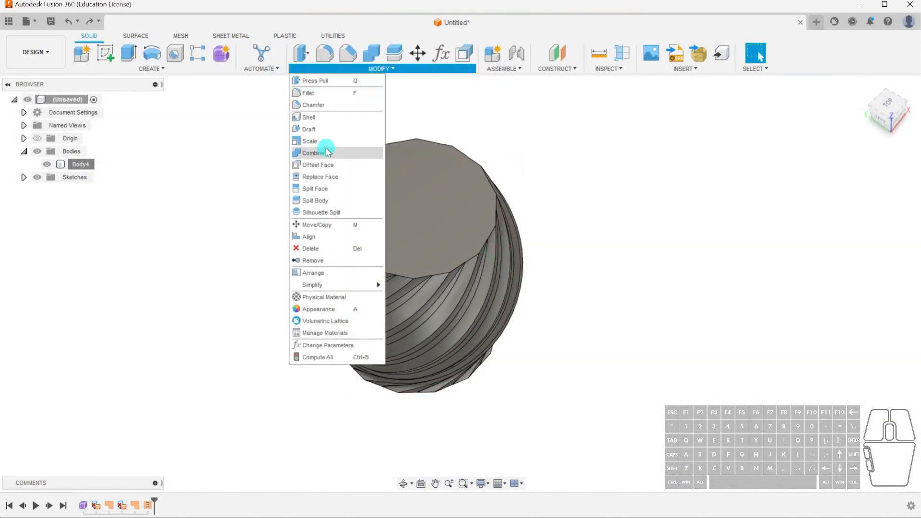
{"action": "left_click", "coordinate": [323, 120]}
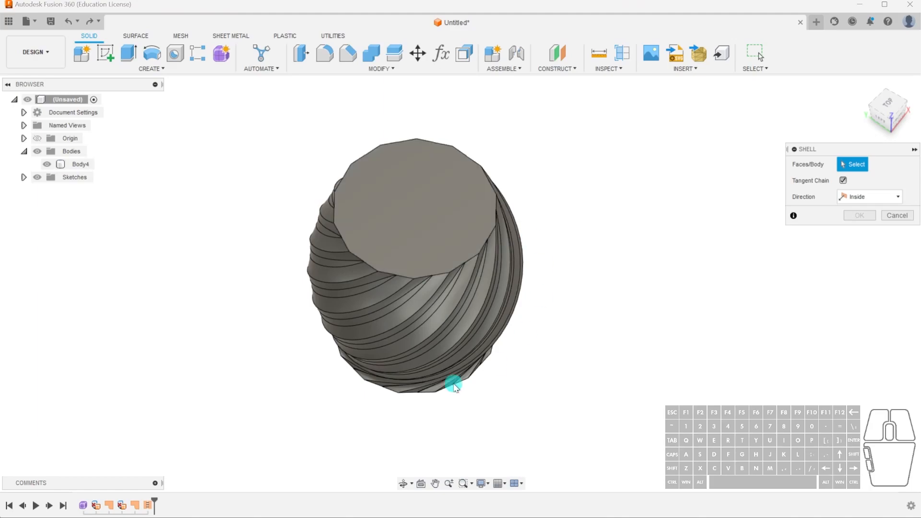
{"action": "left_click", "coordinate": [472, 184]}
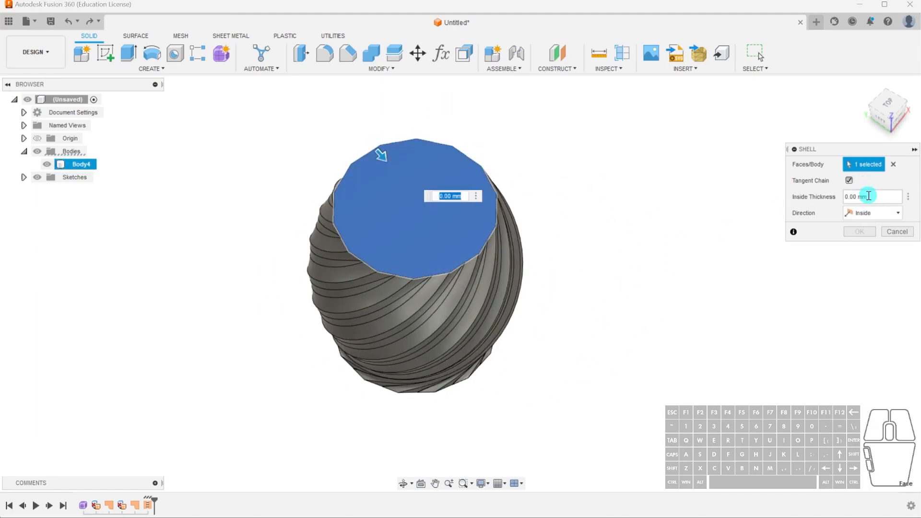
{"action": "left_click", "coordinate": [874, 197]}
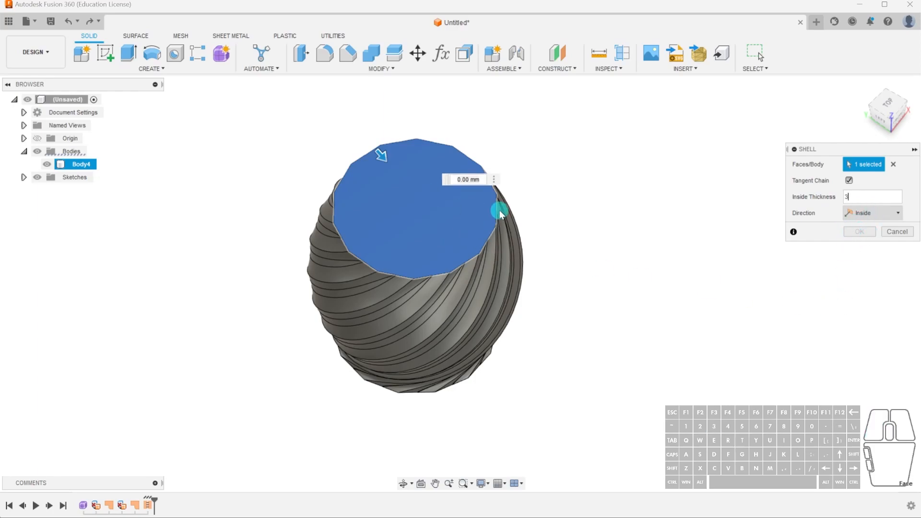
{"action": "left_click", "coordinate": [857, 194]}
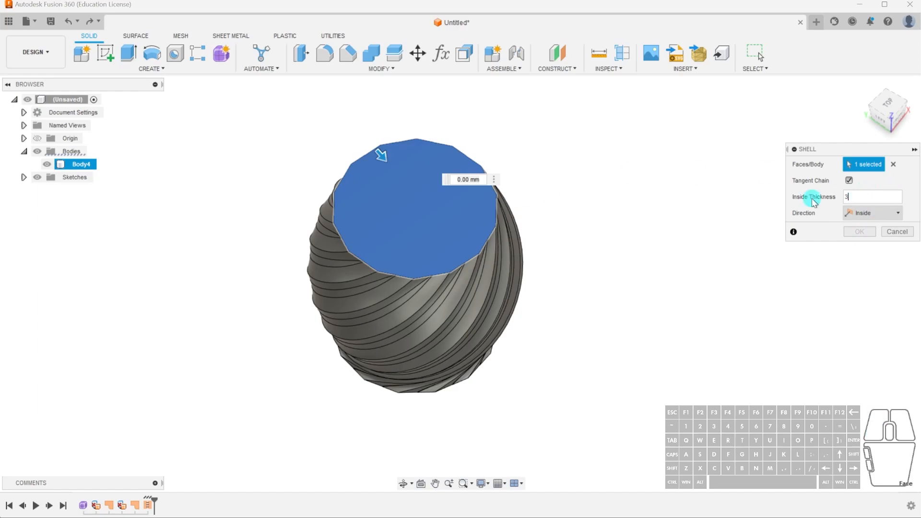
{"action": "left_click", "coordinate": [463, 180]}
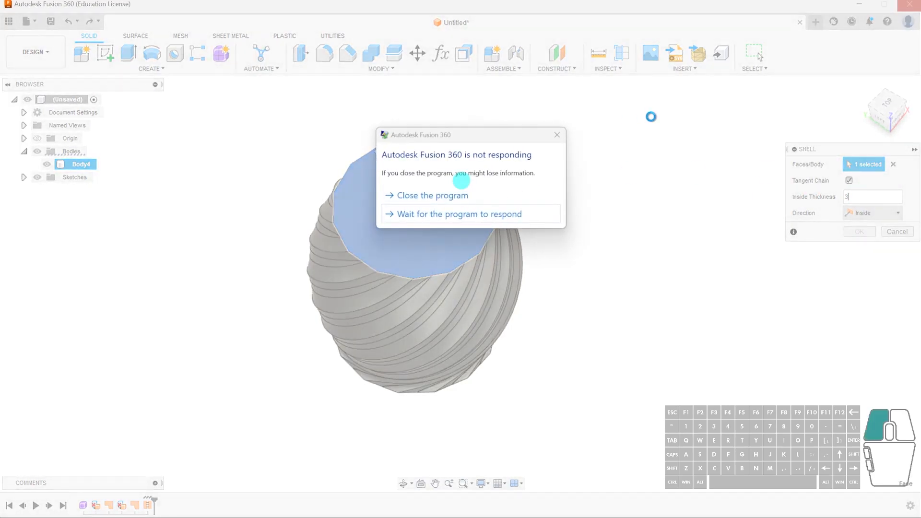
{"action": "left_click", "coordinate": [450, 214]}
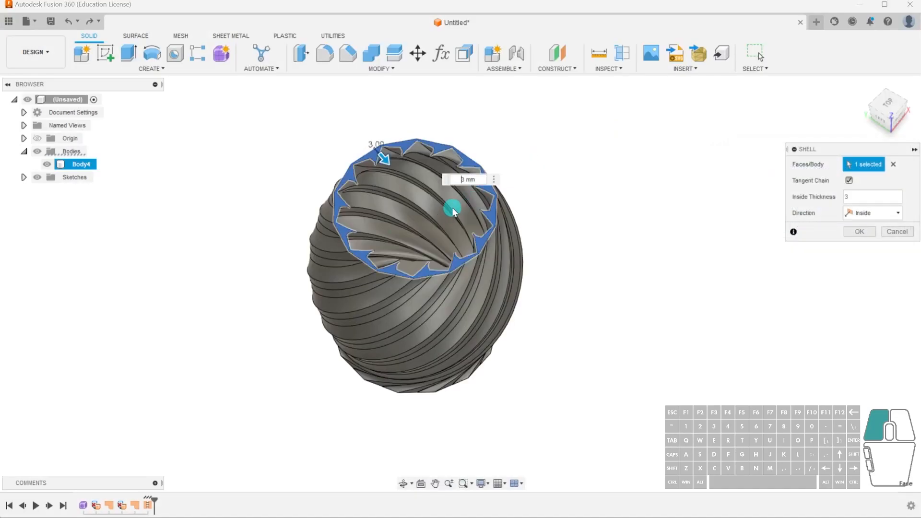
Examine the rim and inner walls of the shell preview from several angles, and discard the Shell.
{"action": "scroll", "coordinate": [412, 186], "scroll_direction": "up", "scroll_amount": 3}
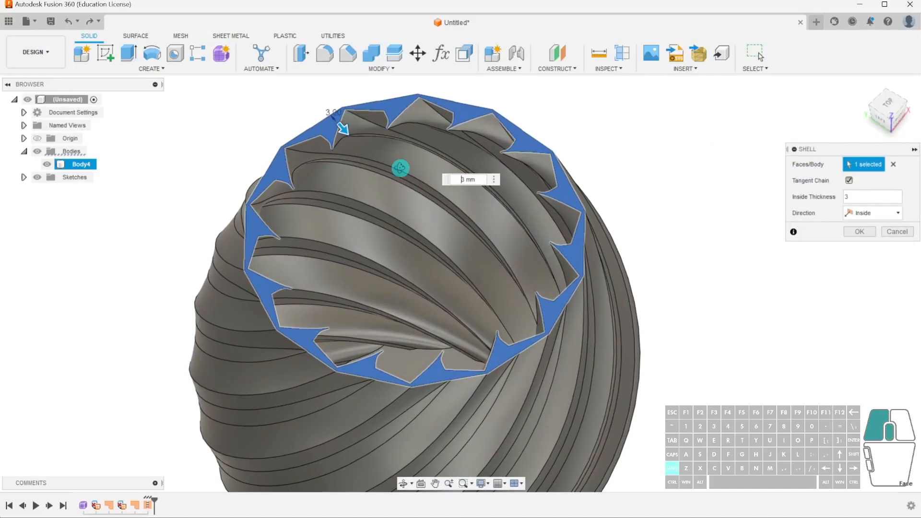
{"action": "middle_click_drag", "start_coordinate": [401, 168], "coordinate": [413, 156], "text": "shift"}
{"action": "middle_click_drag", "start_coordinate": [499, 134], "coordinate": [605, 216]}
{"action": "scroll", "coordinate": [572, 224], "scroll_direction": "down", "scroll_amount": 2}
{"action": "scroll", "coordinate": [567, 238], "scroll_direction": "down", "scroll_amount": 1}
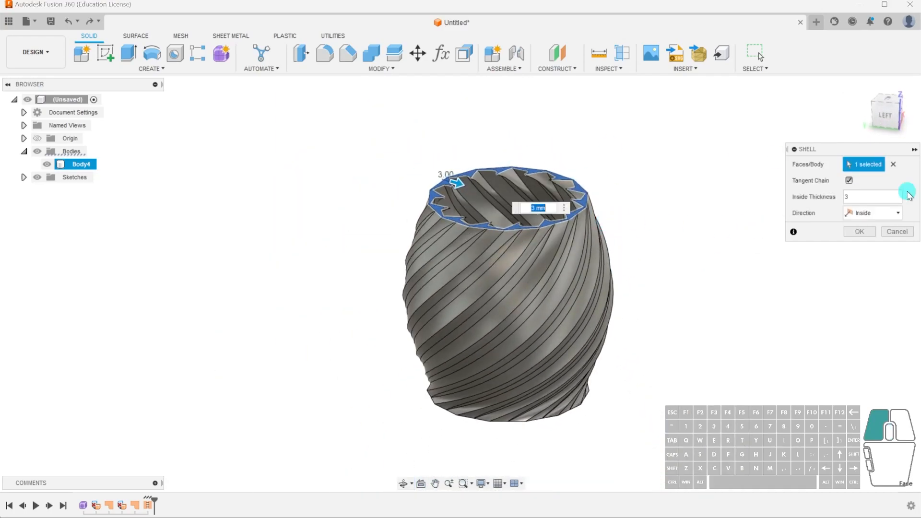
{"action": "left_click", "coordinate": [895, 233]}
{"action": "middle_click_drag", "start_coordinate": [632, 254], "coordinate": [551, 304], "text": "shift"}
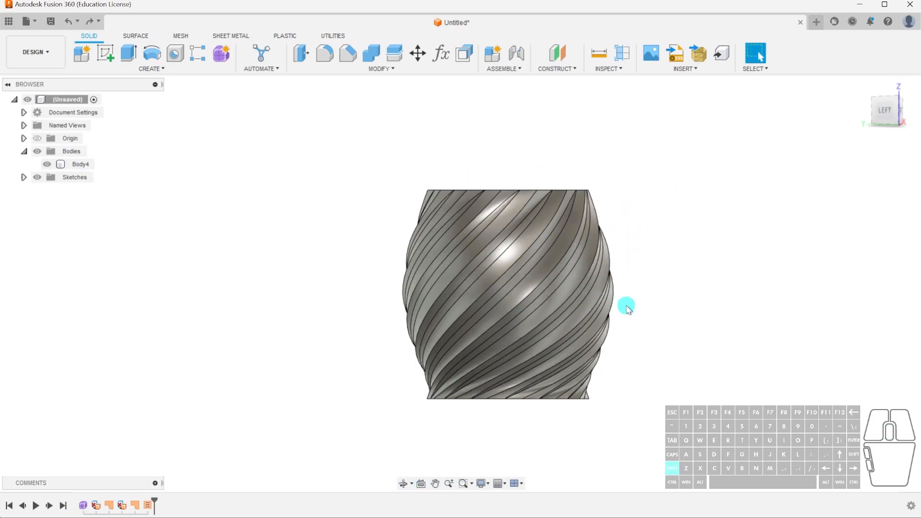
{"action": "middle_click_drag", "start_coordinate": [623, 305], "coordinate": [631, 331], "text": "shift"}
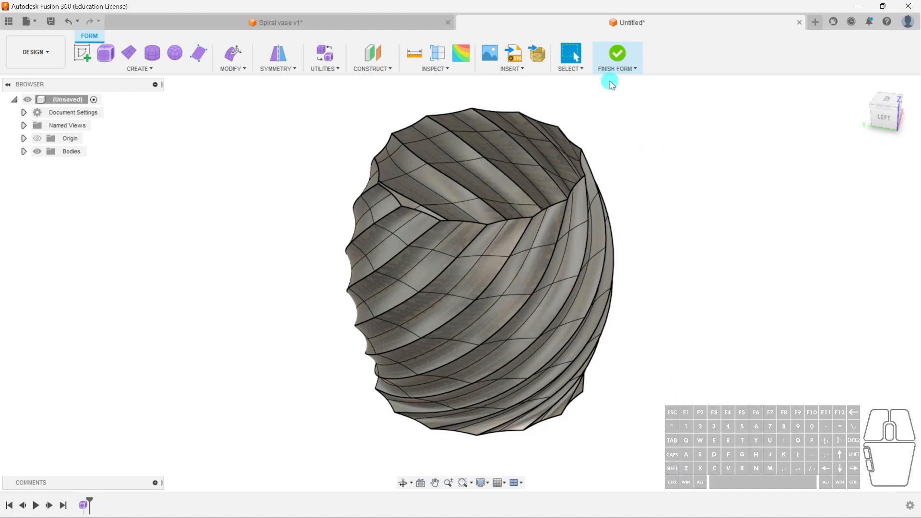
Finish the form and patch the pot's bottom opening as a new surface body.
{"action": "left_click", "coordinate": [618, 54]}
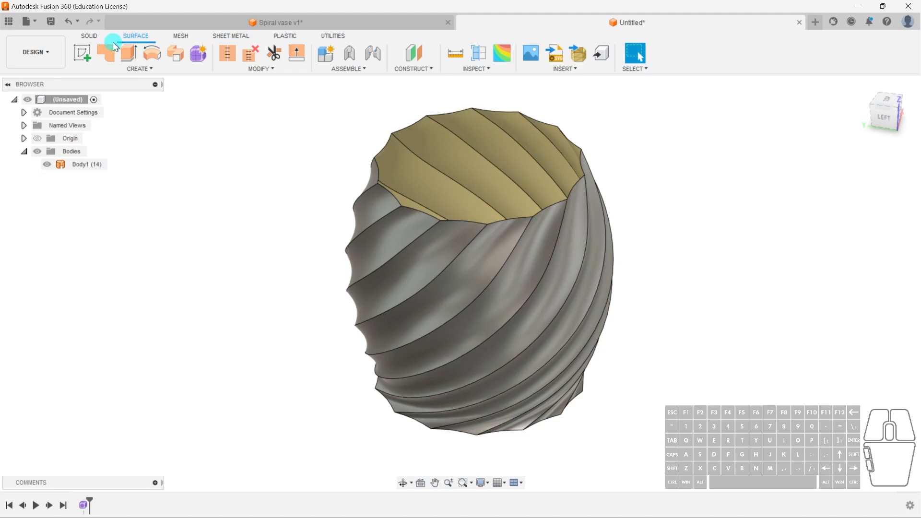
{"action": "left_click", "coordinate": [128, 53]}
{"action": "middle_click_drag", "start_coordinate": [646, 335], "coordinate": [582, 302], "text": "shift"}
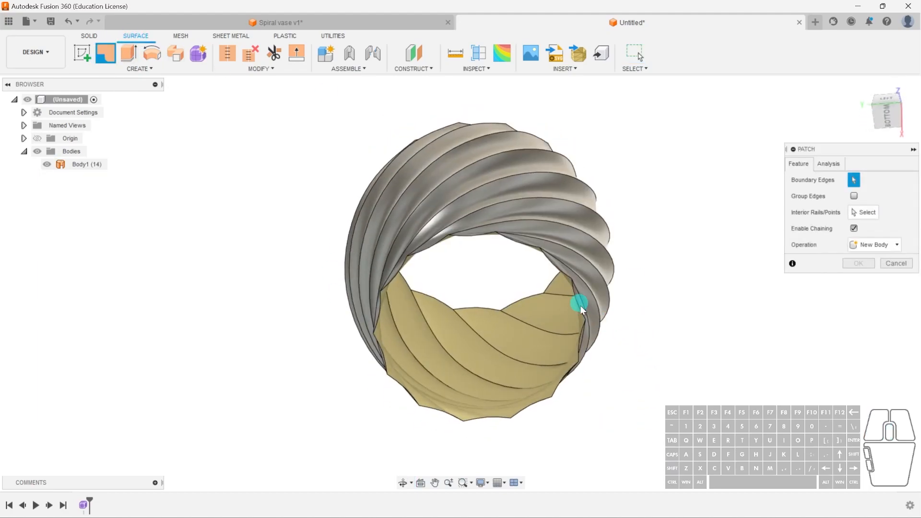
{"action": "left_click", "coordinate": [555, 268]}
{"action": "left_click", "coordinate": [859, 327]}
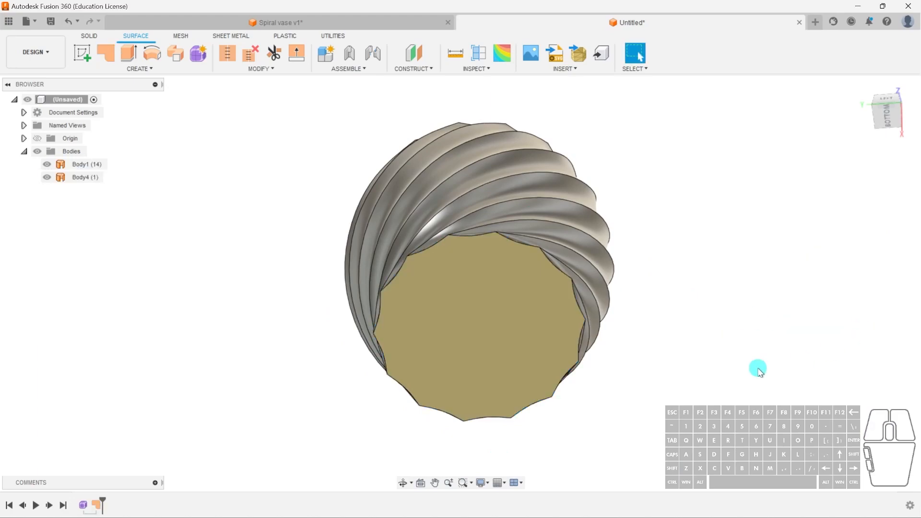
{"action": "middle_click_drag", "start_coordinate": [603, 281], "coordinate": [629, 334], "text": "shift"}
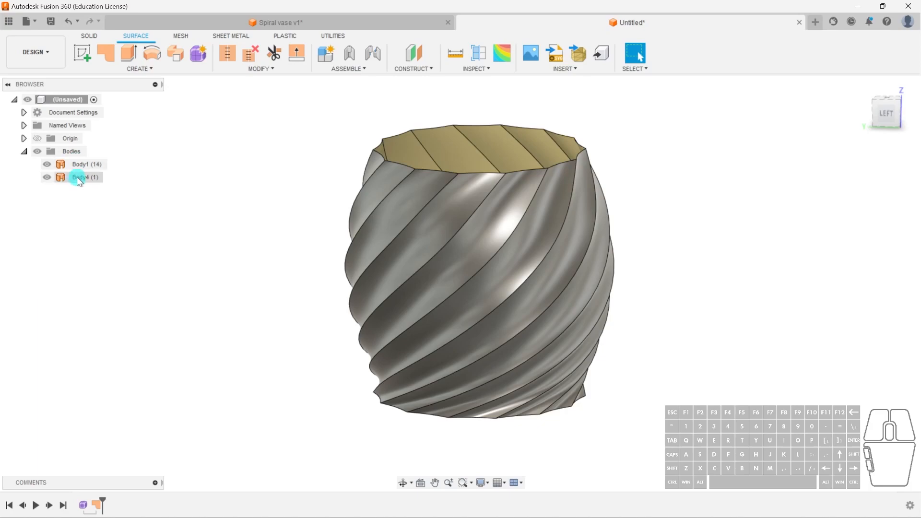
Stitch the pot's wall and bottom patch into one surface body with a 0.10 mm tolerance.
{"action": "left_click", "coordinate": [227, 53]}
{"action": "left_click", "coordinate": [477, 290]}
{"action": "middle_click_drag", "start_coordinate": [689, 395], "coordinate": [504, 349], "text": "shift"}
{"action": "left_click", "coordinate": [503, 349]}
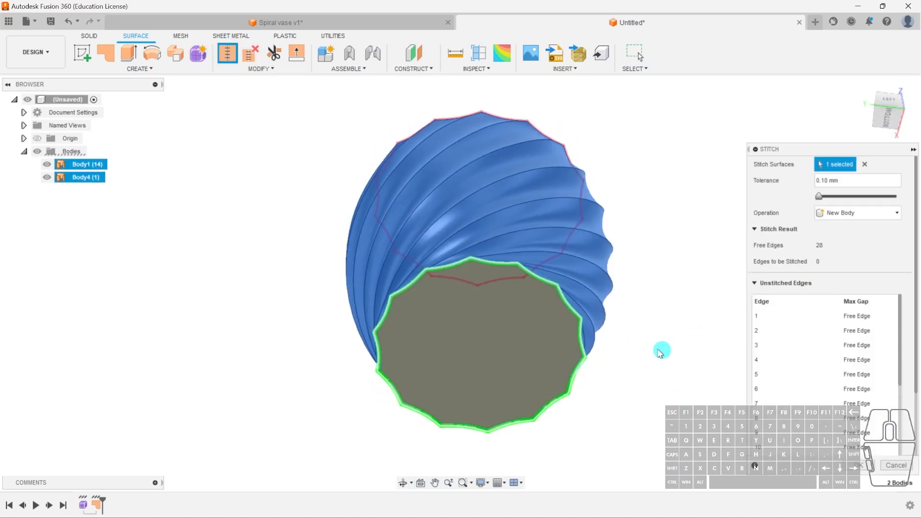
{"action": "left_click", "coordinate": [849, 466]}
{"action": "middle_click_drag", "start_coordinate": [617, 318], "coordinate": [504, 226], "text": "shift"}
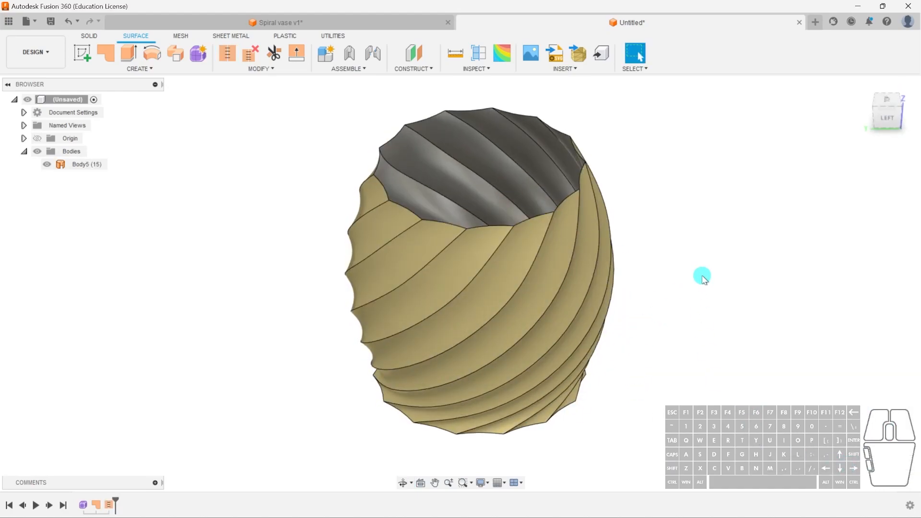
Thicken the stitched pot surface by 3 mm on one side as a new body.
{"action": "type", "text": "s"}
{"action": "type", "text": "thicken"}
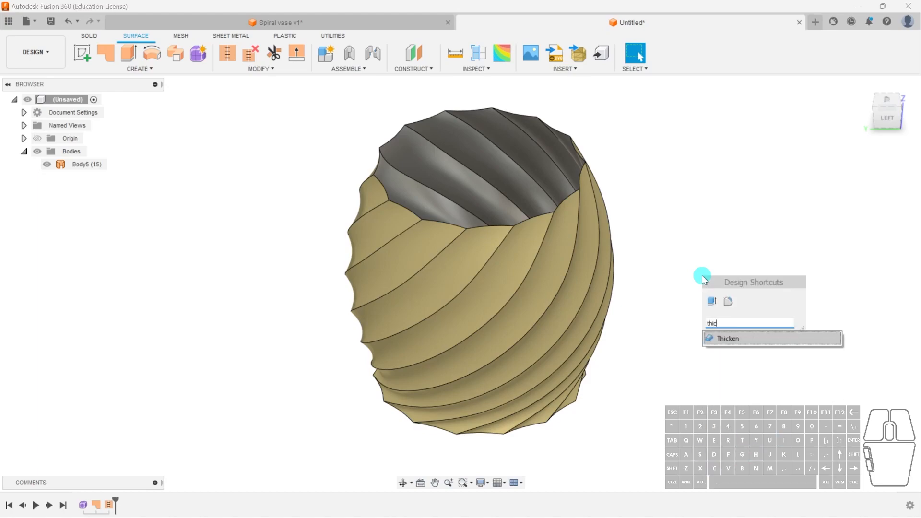
{"action": "left_click", "coordinate": [750, 339]}
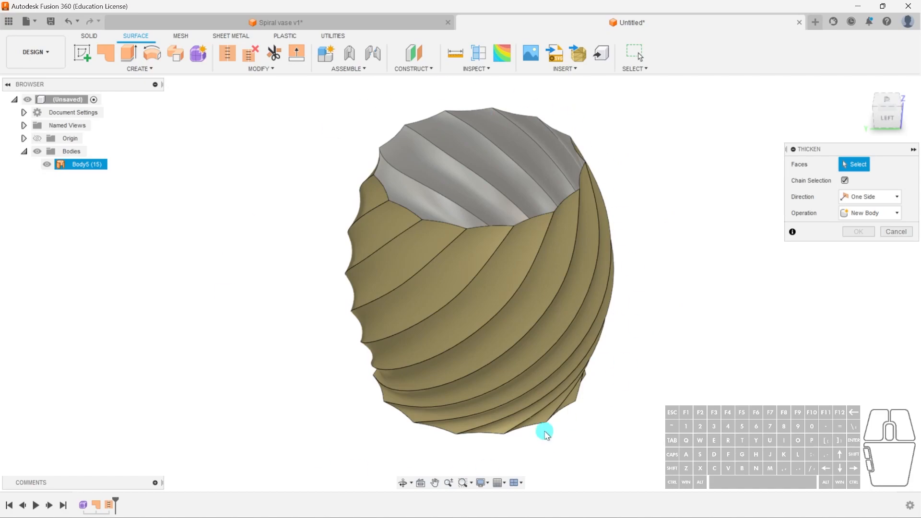
{"action": "left_click", "coordinate": [448, 175]}
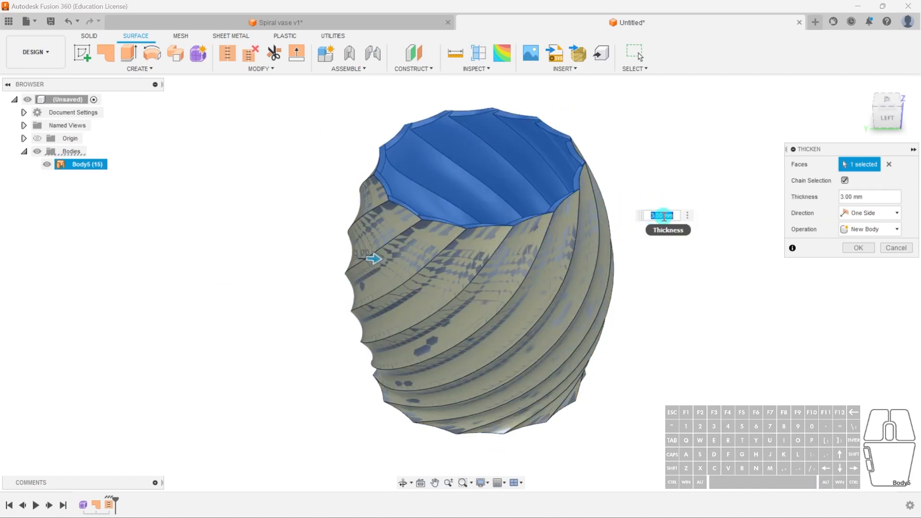
{"action": "left_click", "coordinate": [857, 248]}
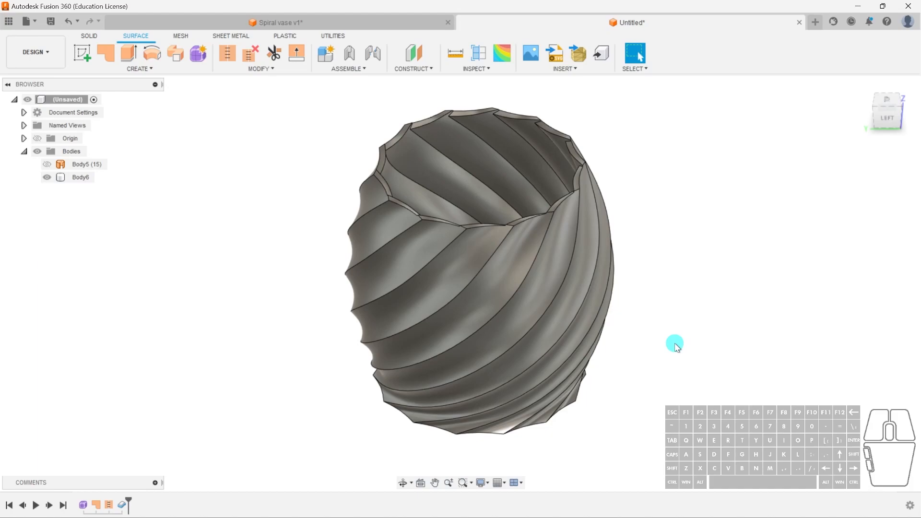
Inspect the thickened wall and base with a temporary section analysis on the YZ plane.
{"action": "middle_click_drag", "start_coordinate": [642, 371], "coordinate": [405, 136], "text": "shift"}
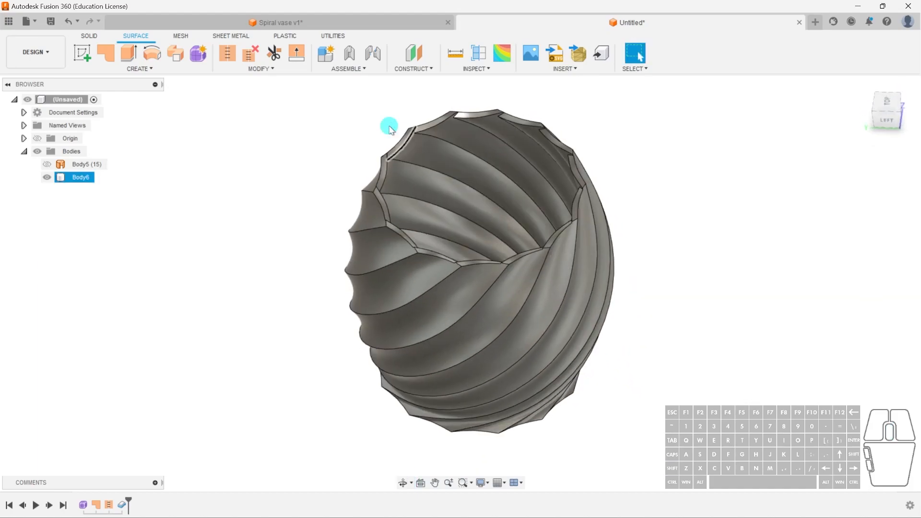
{"action": "left_click", "coordinate": [89, 36]}
{"action": "left_click", "coordinate": [645, 53]}
{"action": "middle_click_drag", "start_coordinate": [465, 318], "coordinate": [469, 288], "text": "shift"}
{"action": "left_click", "coordinate": [462, 333]}
{"action": "mouse_move", "coordinate": [642, 384]}
{"action": "middle_mouse_down", "text": "shift"}
{"action": "mouse_move", "coordinate": [625, 302]}
{"action": "mouse_move", "coordinate": [506, 301]}
{"action": "mouse_move", "coordinate": [566, 346]}
{"action": "mouse_move", "coordinate": [613, 315]}
{"action": "mouse_move", "coordinate": [580, 136]}
{"action": "mouse_move", "coordinate": [610, 214]}
{"action": "mouse_move", "coordinate": [533, 415]}
{"action": "mouse_move", "coordinate": [354, 312]}
{"action": "mouse_move", "coordinate": [387, 198]}
{"action": "mouse_move", "coordinate": [357, 272]}
{"action": "mouse_move", "coordinate": [449, 276]}
{"action": "mouse_move", "coordinate": [294, 231]}
{"action": "mouse_move", "coordinate": [387, 229]}
{"action": "mouse_move", "coordinate": [380, 163]}
{"action": "mouse_move", "coordinate": [355, 138]}
{"action": "mouse_move", "coordinate": [577, 325]}
{"action": "middle_mouse_up", "text": "shift"}
{"action": "middle_click_drag", "start_coordinate": [380, 102], "coordinate": [607, 319], "text": "shift"}
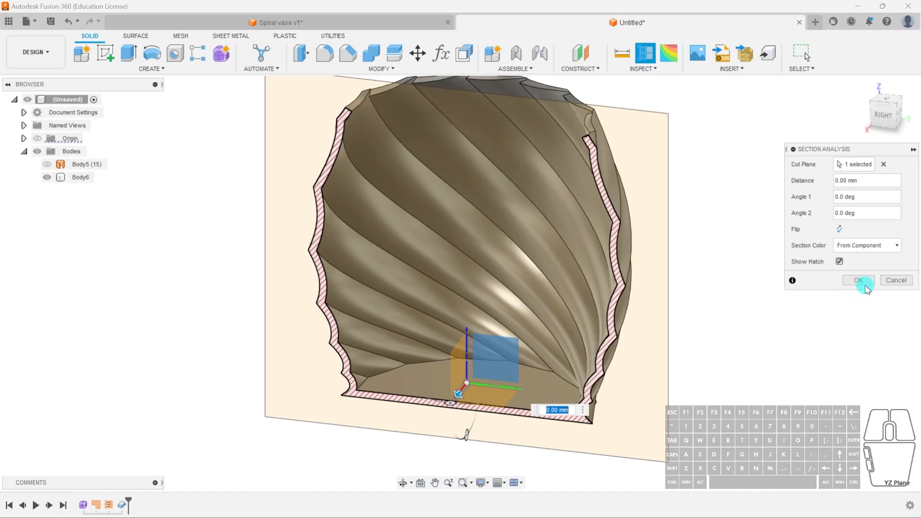
{"action": "left_click", "coordinate": [896, 280]}
Examine the thickened rim up close where the inner faces of neighbouring ribs meet.
{"action": "middle_click_drag", "start_coordinate": [496, 263], "coordinate": [635, 273], "text": "shift"}
{"action": "scroll", "coordinate": [381, 98], "scroll_direction": "up", "scroll_amount": 10}
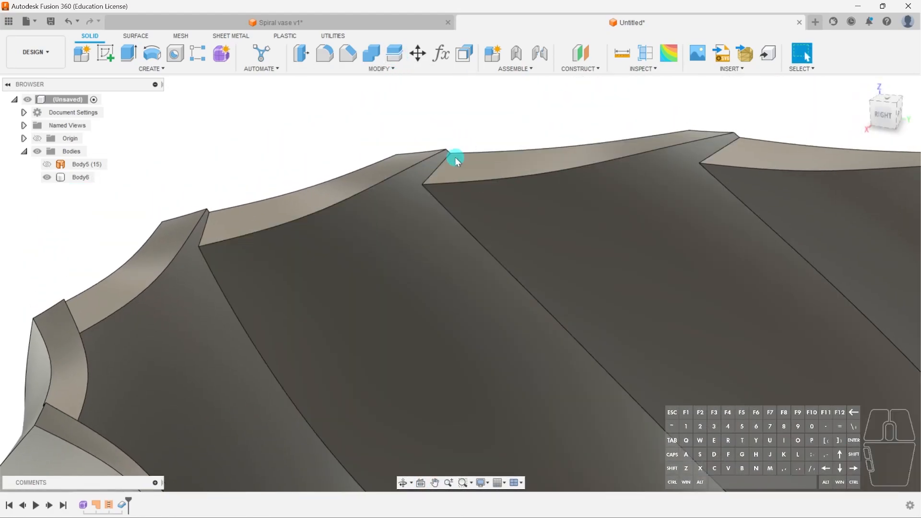
{"action": "left_click", "coordinate": [437, 166]}
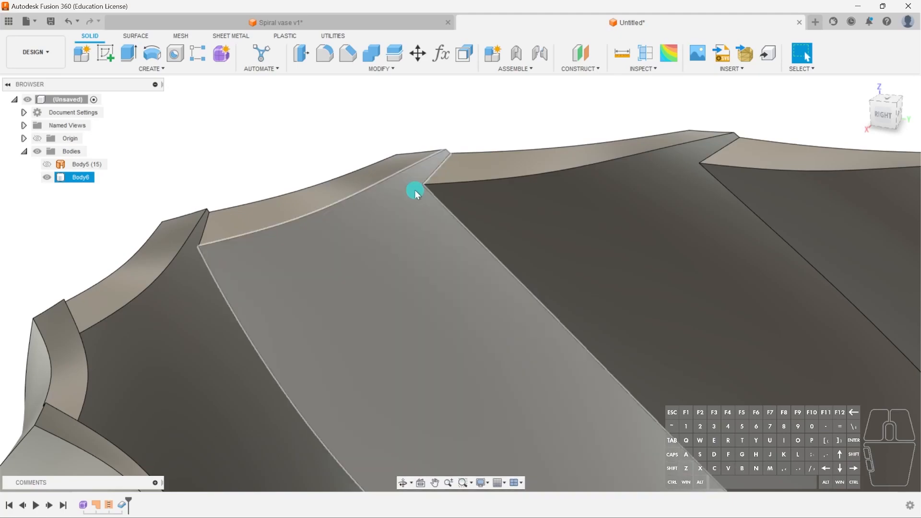
{"action": "scroll", "coordinate": [413, 187], "scroll_direction": "down", "scroll_amount": 6}
{"action": "scroll", "coordinate": [600, 207], "scroll_direction": "down", "scroll_amount": 8}
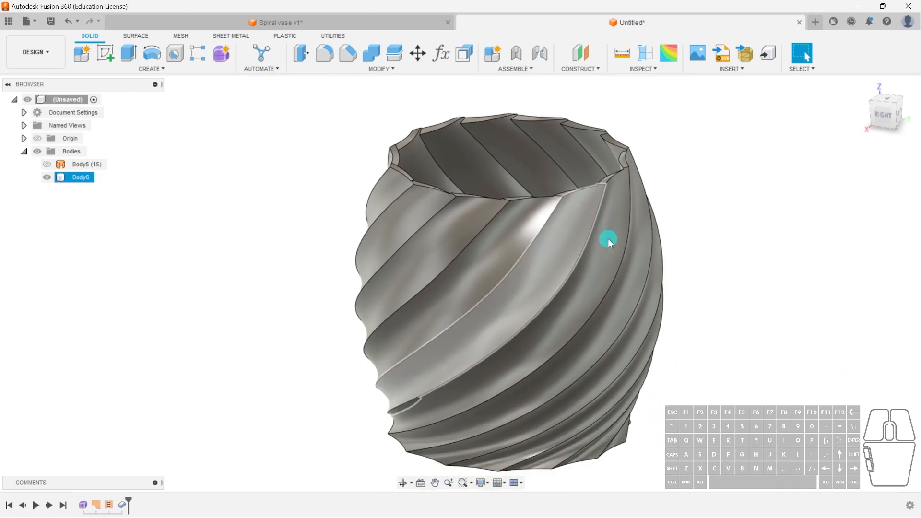
{"action": "middle_click_drag", "start_coordinate": [634, 254], "coordinate": [590, 239]}
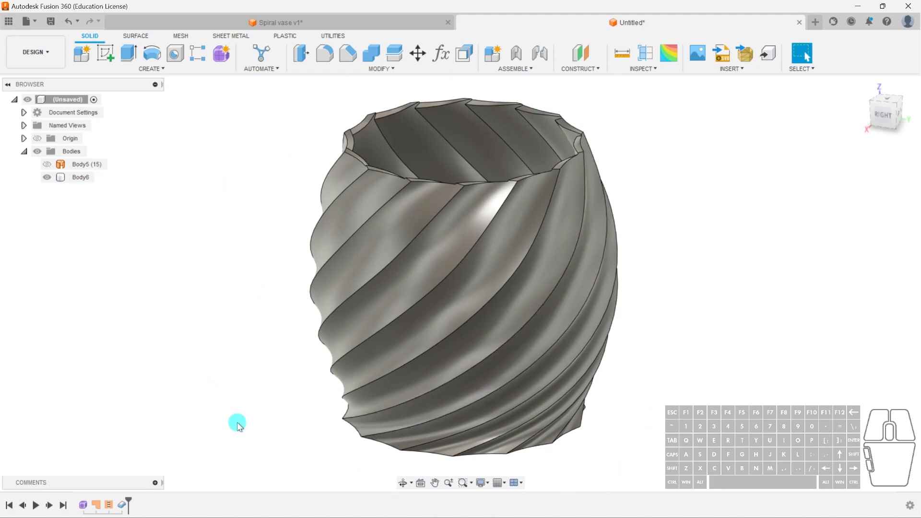
Open the pot's form for editing and examine the rib edges along its rim.
{"action": "double_click", "coordinate": [82, 505]}
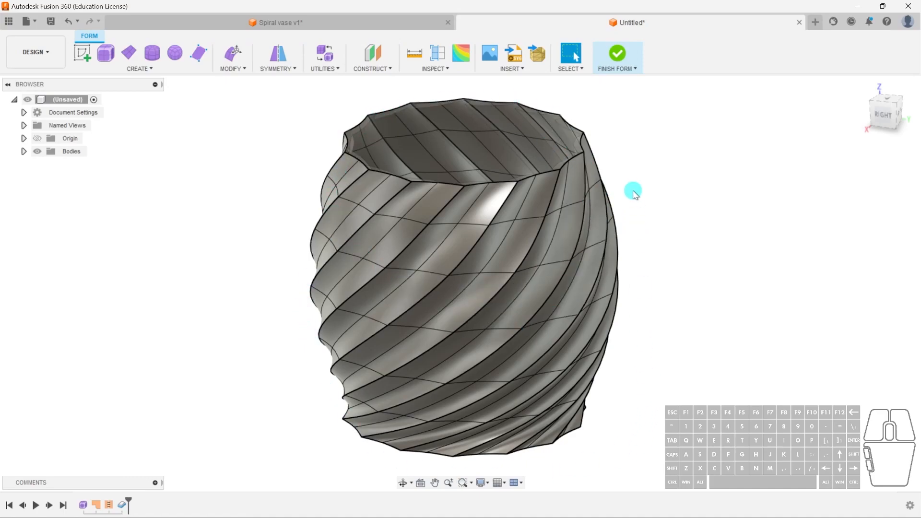
{"action": "scroll", "coordinate": [561, 150], "scroll_direction": "up", "scroll_amount": 8}
{"action": "middle_click_drag", "start_coordinate": [521, 220], "coordinate": [530, 198], "text": "shift"}
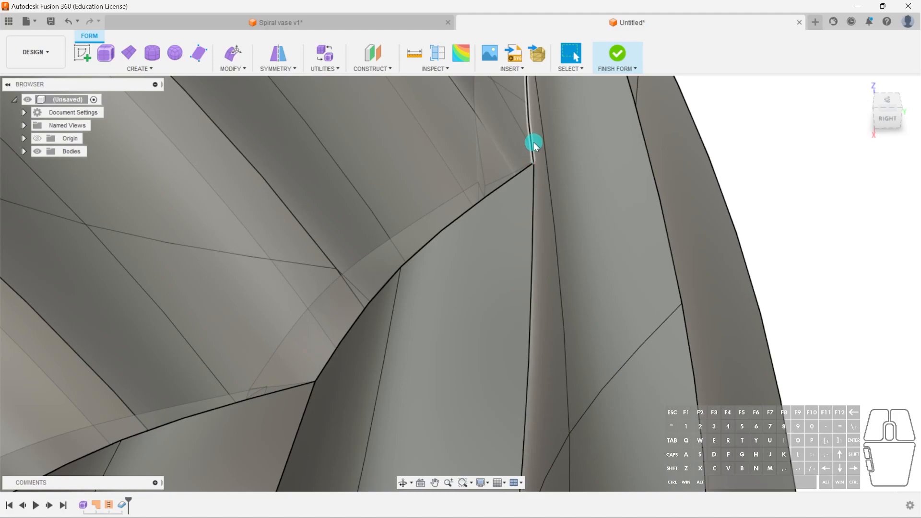
{"action": "middle_click_drag", "start_coordinate": [514, 174], "coordinate": [407, 257], "text": "shift"}
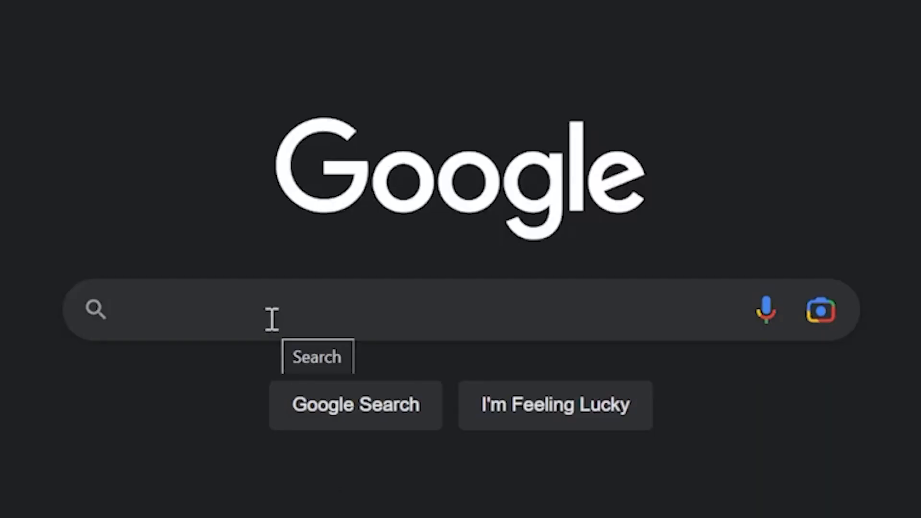
Switch to Google and search for "How to uninstall Fusion 360, it sucks!".
{"action": "left_click", "coordinate": [269, 319]}
{"action": "type", "text": "How to "}
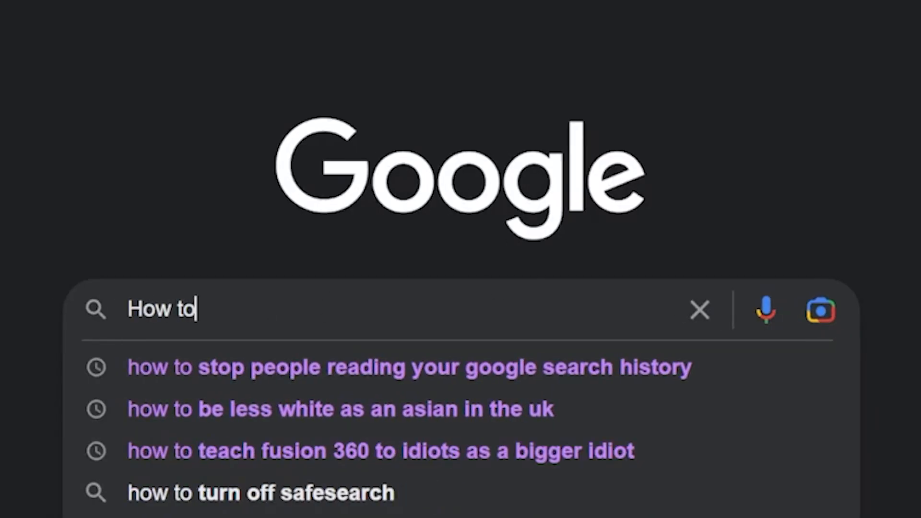
{"action": "type", "text": "uninstall Fusion "}
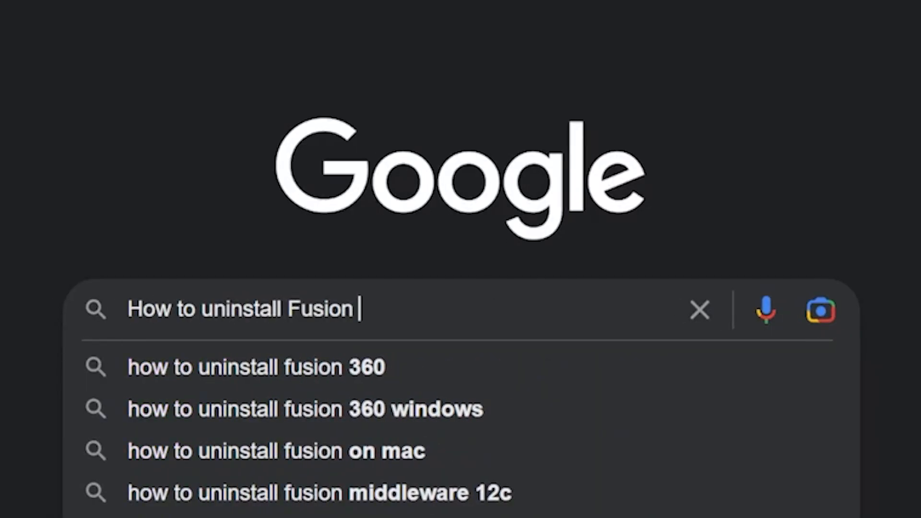
{"action": "type", "text": "360, it sucks!"}
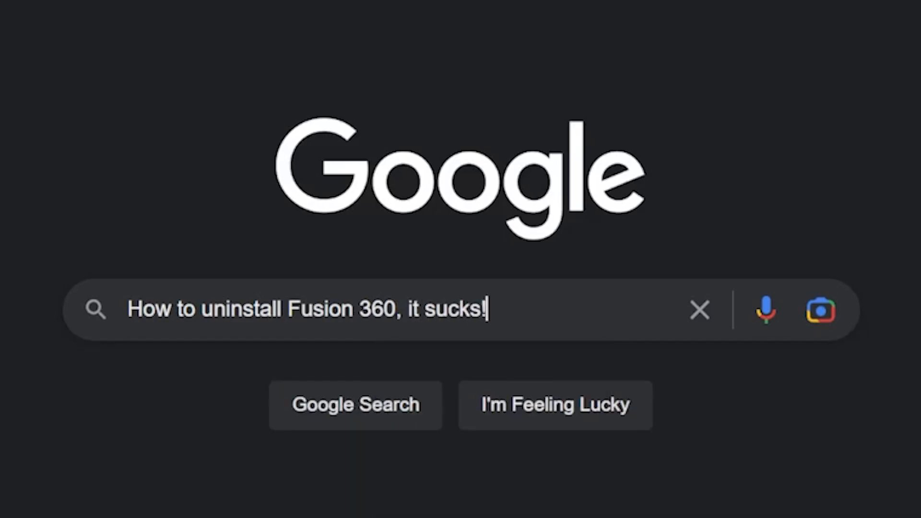
{"action": "left_click", "coordinate": [580, 389]}
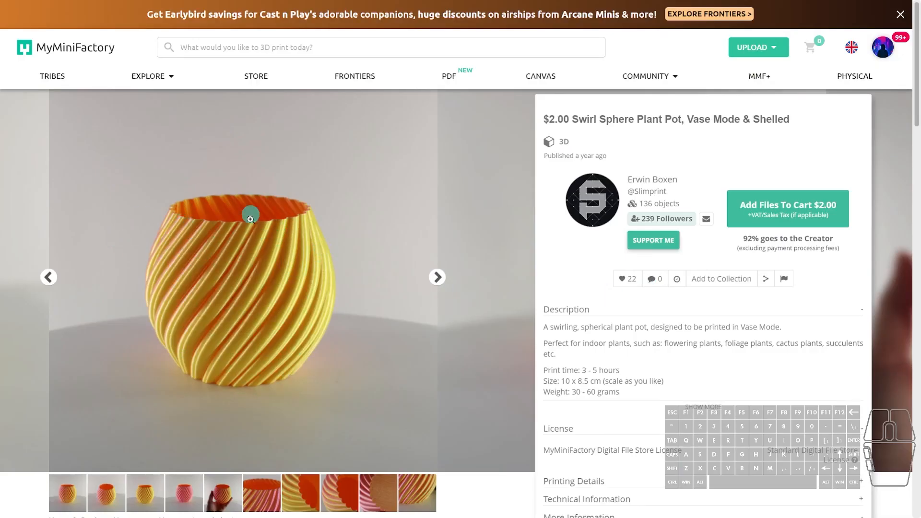
View the close-up rim photo in the Swirl Sphere Plant Pot listing on MyMiniFactory.
{"action": "left_click", "coordinate": [259, 495]}
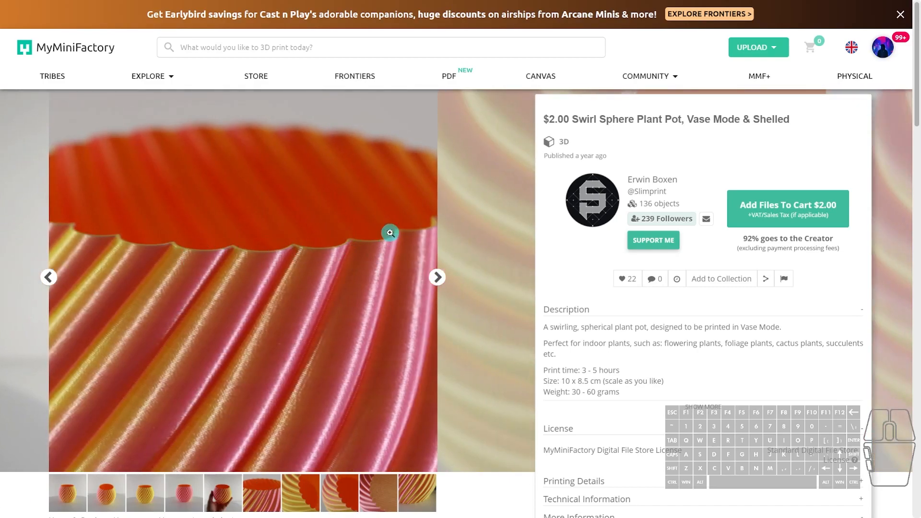
{"action": "scroll", "coordinate": [358, 370], "scroll_direction": "down", "scroll_amount": 1}
{"action": "scroll", "coordinate": [480, 312], "scroll_direction": "up", "scroll_amount": 1}
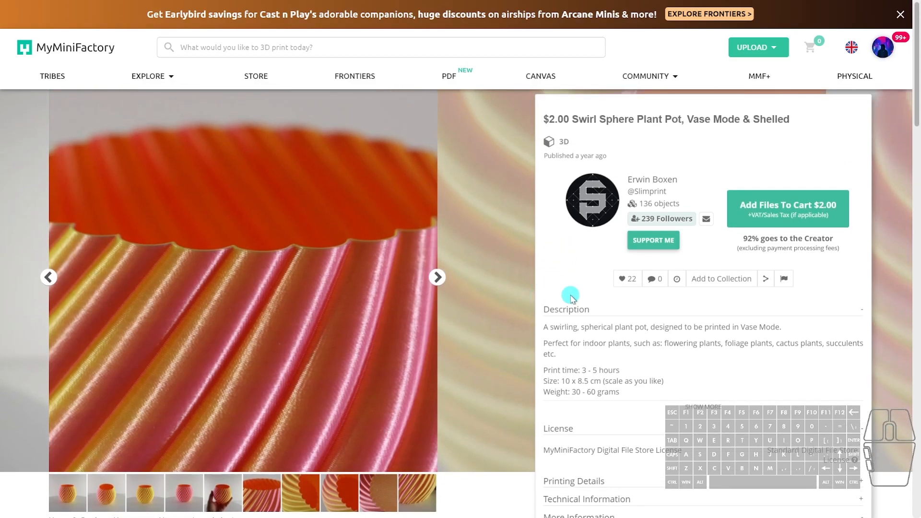
Switch to Fusion 360, view the ribbed pot from the front and open its form for editing.
{"action": "key", "text": "alt+Tab"}
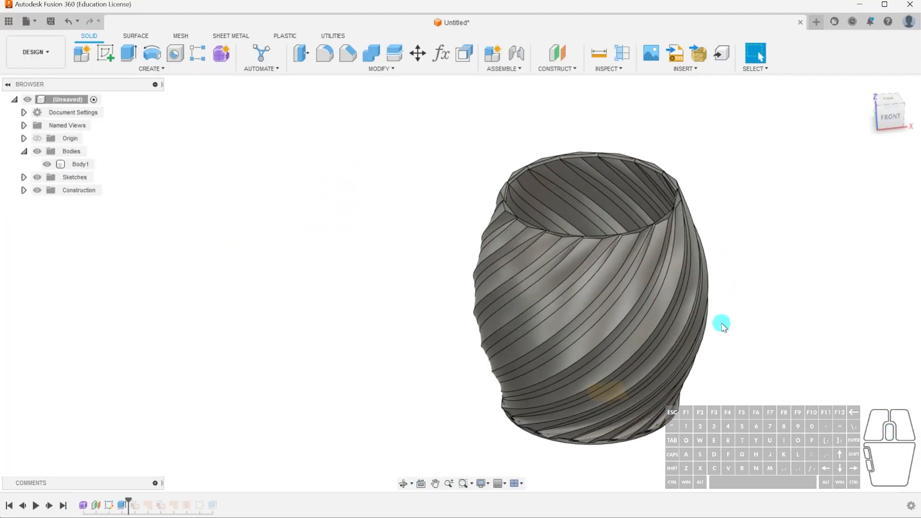
{"action": "middle_click_drag", "start_coordinate": [721, 325], "coordinate": [592, 298]}
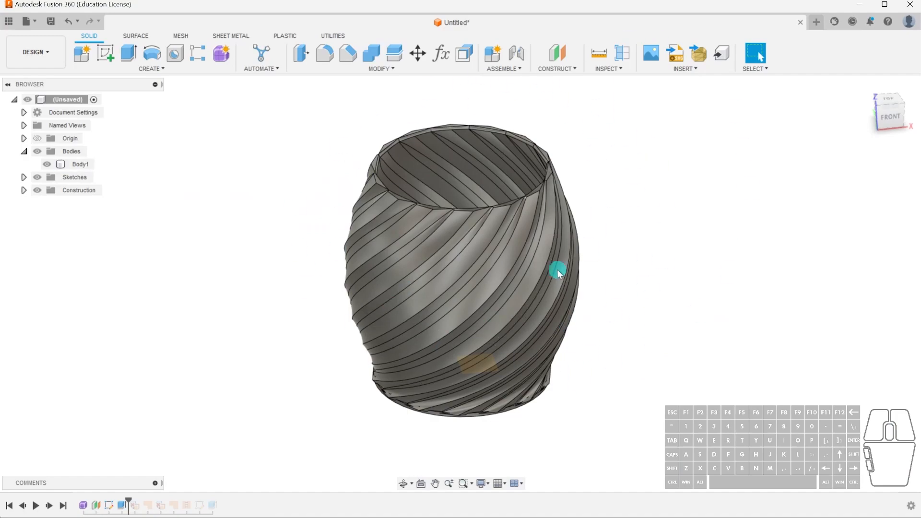
{"action": "middle_click_drag", "start_coordinate": [619, 214], "coordinate": [615, 235]}
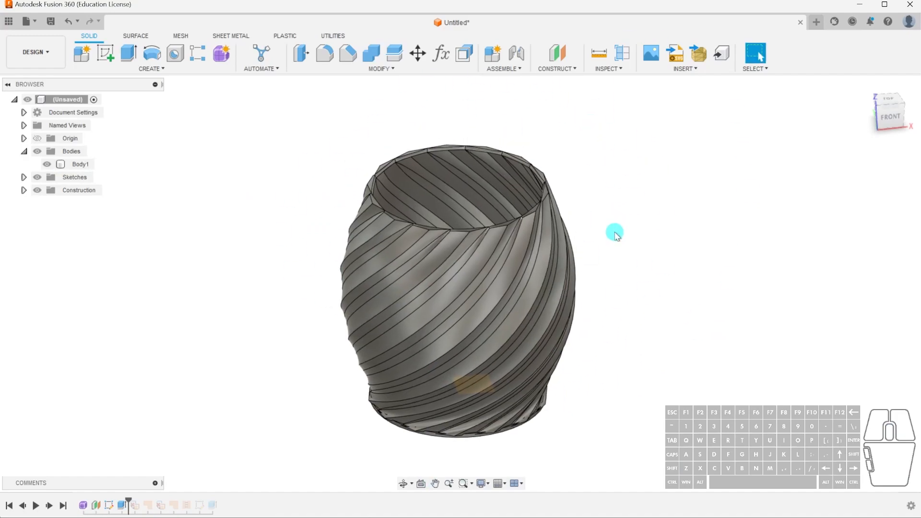
{"action": "middle_click_drag", "start_coordinate": [633, 333], "coordinate": [617, 275], "text": "shift"}
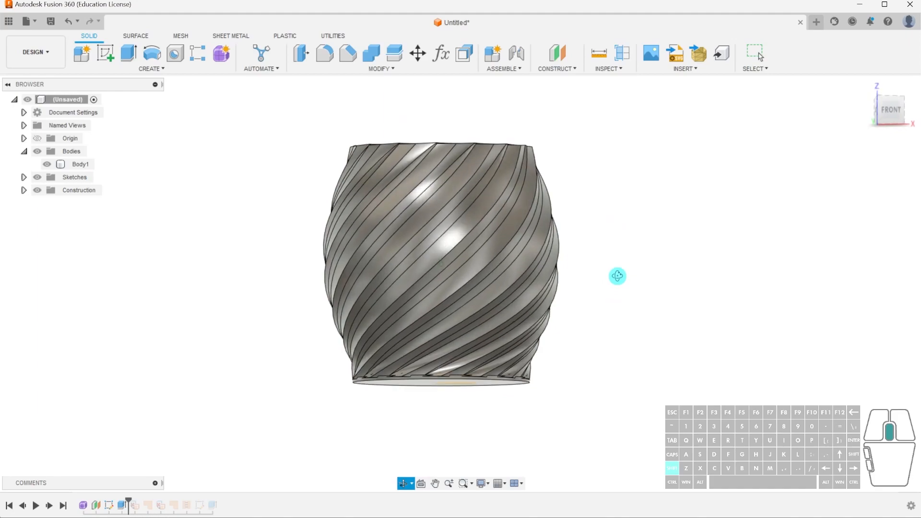
{"action": "left_click_drag", "start_coordinate": [285, 123], "coordinate": [356, 466]}
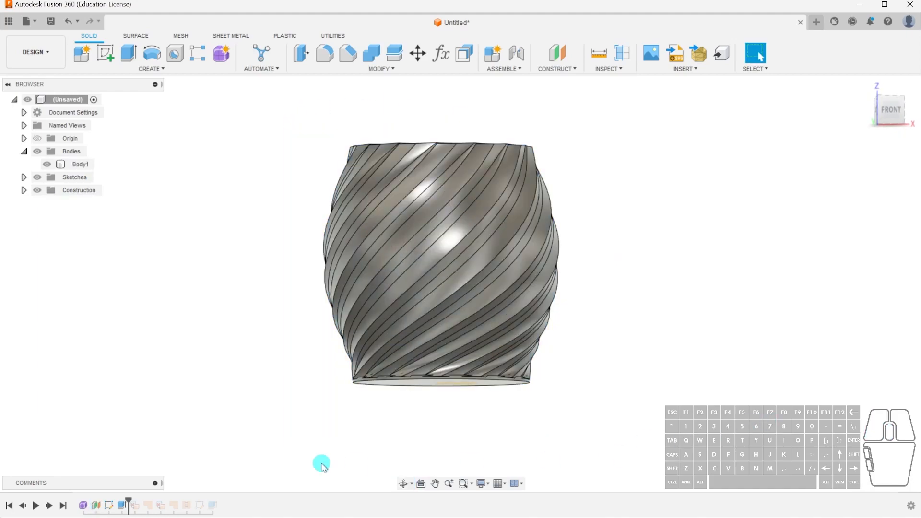
{"action": "double_click", "coordinate": [85, 506]}
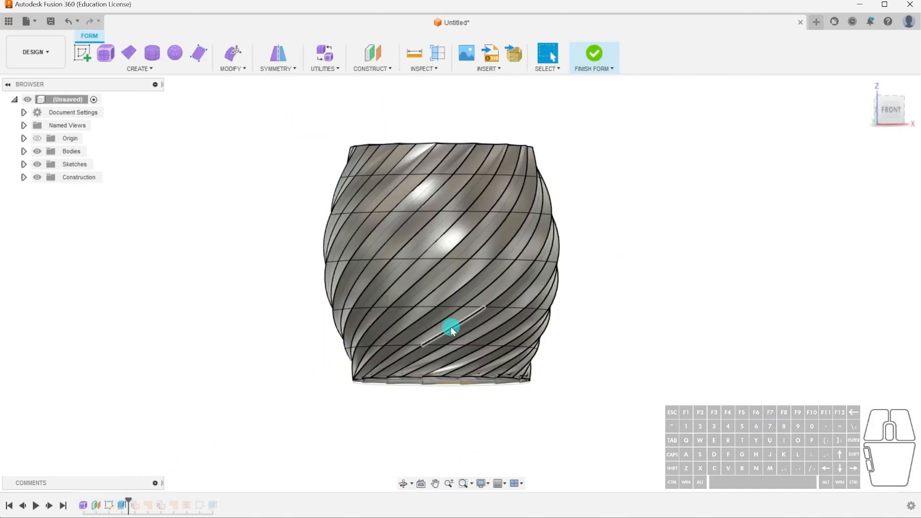
Twist the top two rows of the pot's faces about the vertical axis by -80 degrees with Edit Form.
{"action": "middle_click_drag", "start_coordinate": [451, 298], "coordinate": [243, 276], "text": "shift"}
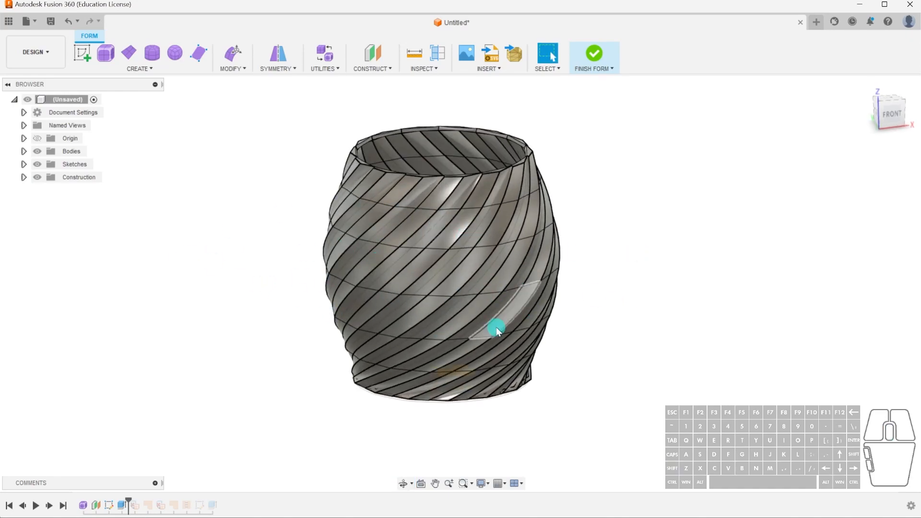
{"action": "left_click", "coordinate": [891, 114]}
{"action": "left_click_drag", "start_coordinate": [288, 105], "coordinate": [619, 259]}
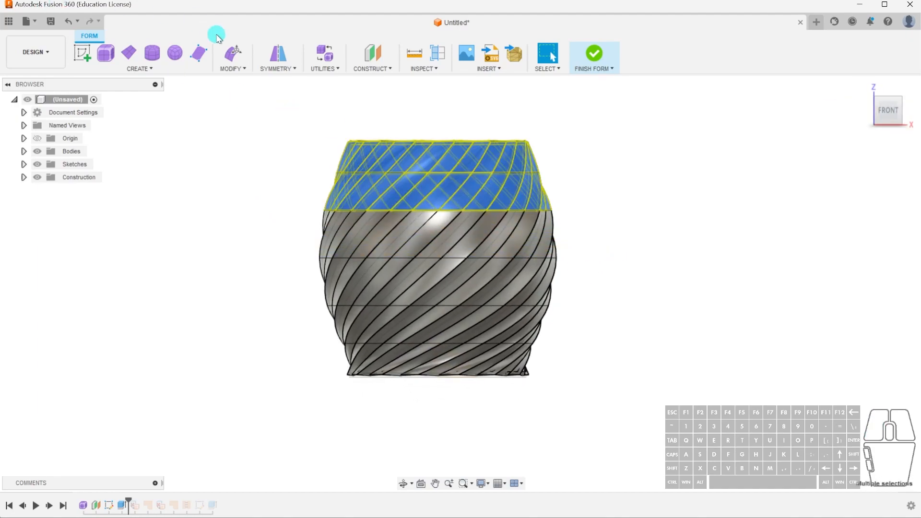
{"action": "left_click", "coordinate": [233, 52]}
{"action": "middle_click_drag", "start_coordinate": [454, 150], "coordinate": [472, 180], "text": "shift"}
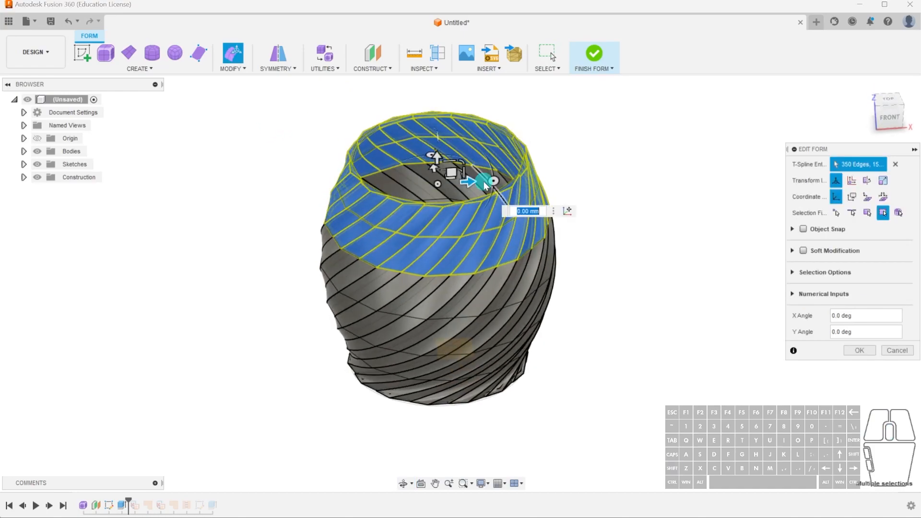
{"action": "left_click", "coordinate": [430, 154]}
{"action": "left_click_drag", "start_coordinate": [430, 154], "coordinate": [481, 177]}
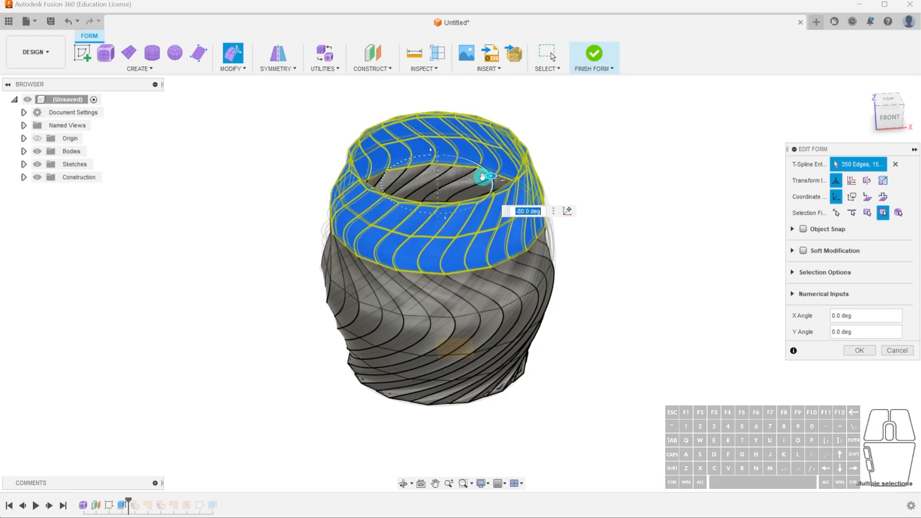
{"action": "left_click", "coordinate": [858, 352]}
Examine the ribs' changed swirl and undo the rotation of the pot's upper face rows.
{"action": "middle_click_drag", "start_coordinate": [651, 353], "coordinate": [649, 316], "text": "shift"}
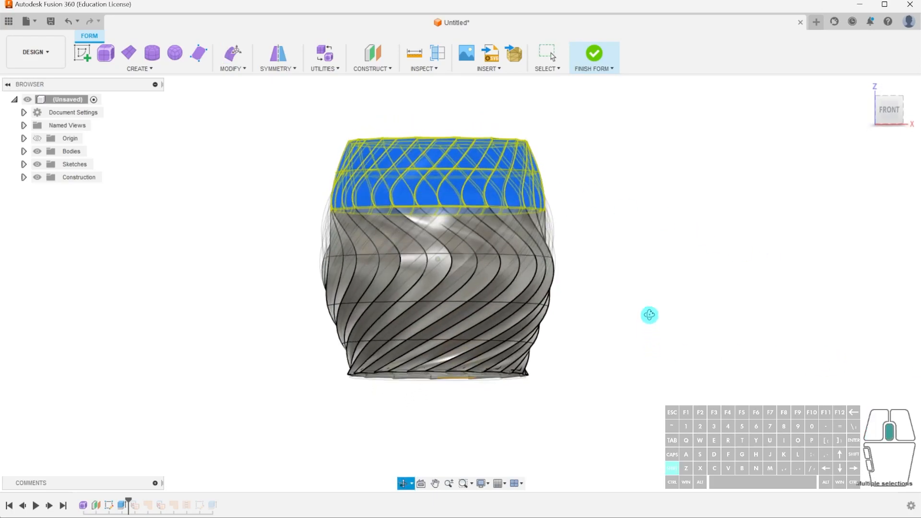
{"action": "left_click", "coordinate": [649, 317]}
{"action": "middle_click_drag", "start_coordinate": [552, 287], "coordinate": [644, 231], "text": "shift"}
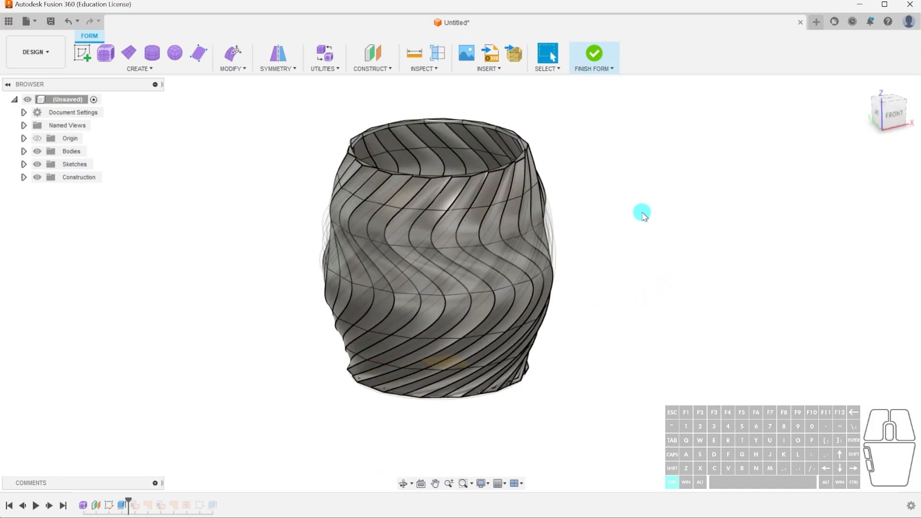
{"action": "key", "text": "ctrl+z"}
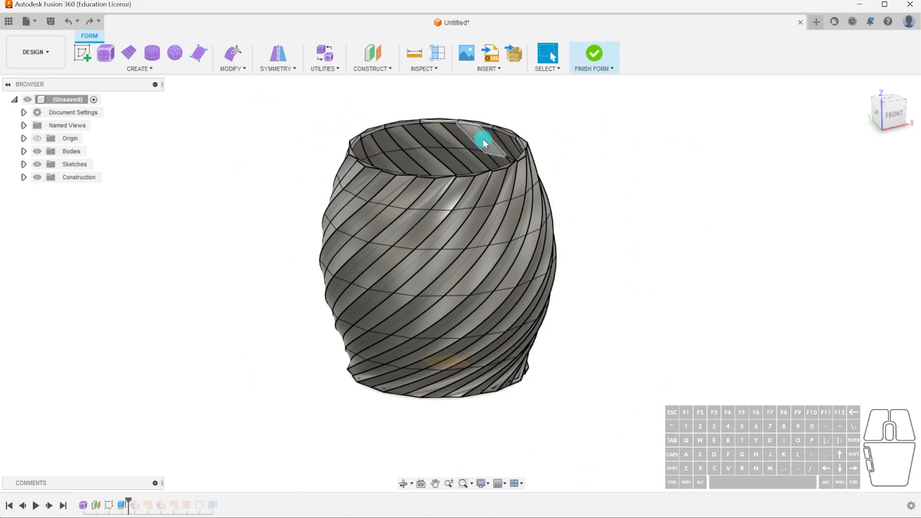
{"action": "left_click_drag", "start_coordinate": [281, 98], "coordinate": [619, 435]}
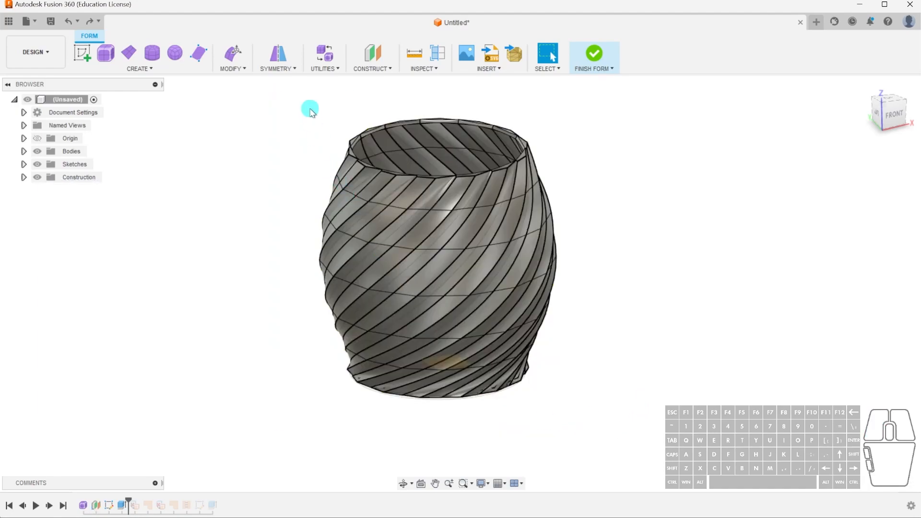
{"action": "mouse_move", "coordinate": [291, 90]}
{"action": "left_mouse_down"}
{"action": "mouse_move", "coordinate": [609, 428]}
{"action": "mouse_move", "coordinate": [617, 413]}
{"action": "mouse_move", "coordinate": [298, 123]}
{"action": "mouse_move", "coordinate": [298, 95]}
{"action": "left_mouse_up"}
{"action": "left_click", "coordinate": [620, 415]}
{"action": "left_click", "coordinate": [298, 95]}
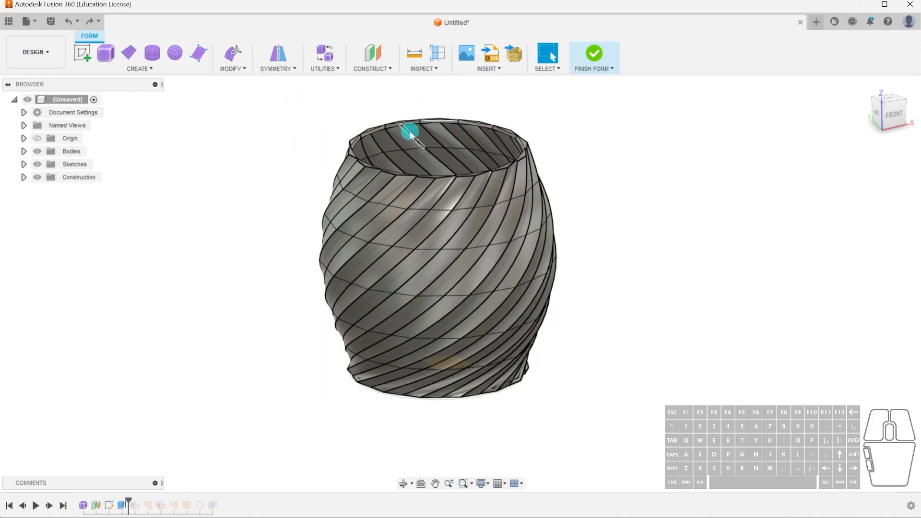